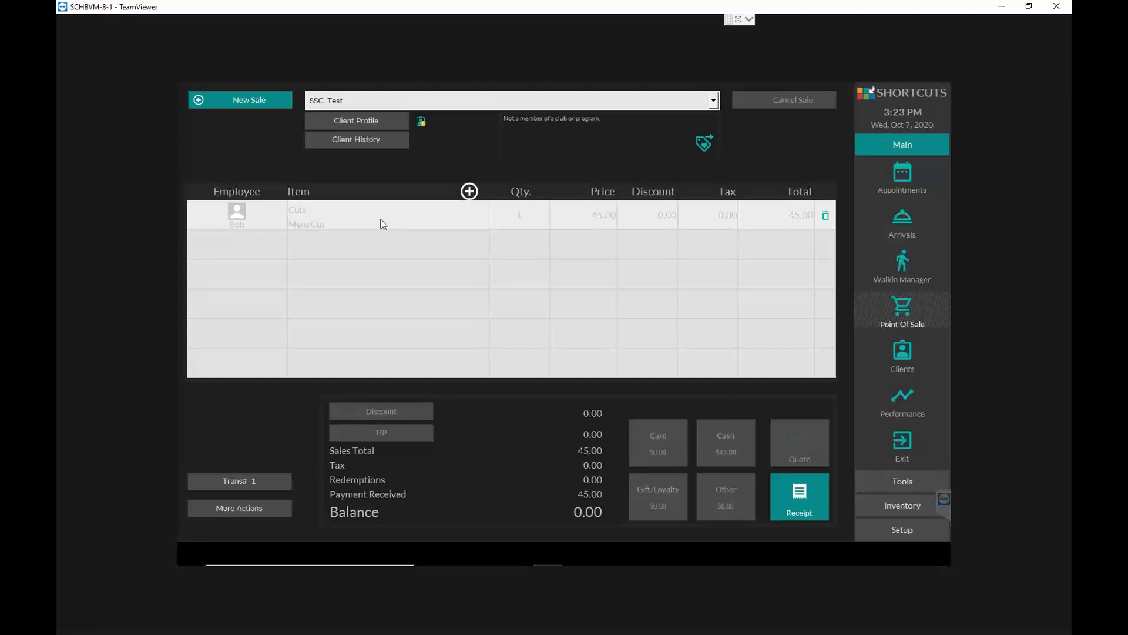
- Start a new sale for the listed client and add a Mens Cut from the Cuts services, performed by a clocked-on senior stylist
left_click(246, 99)
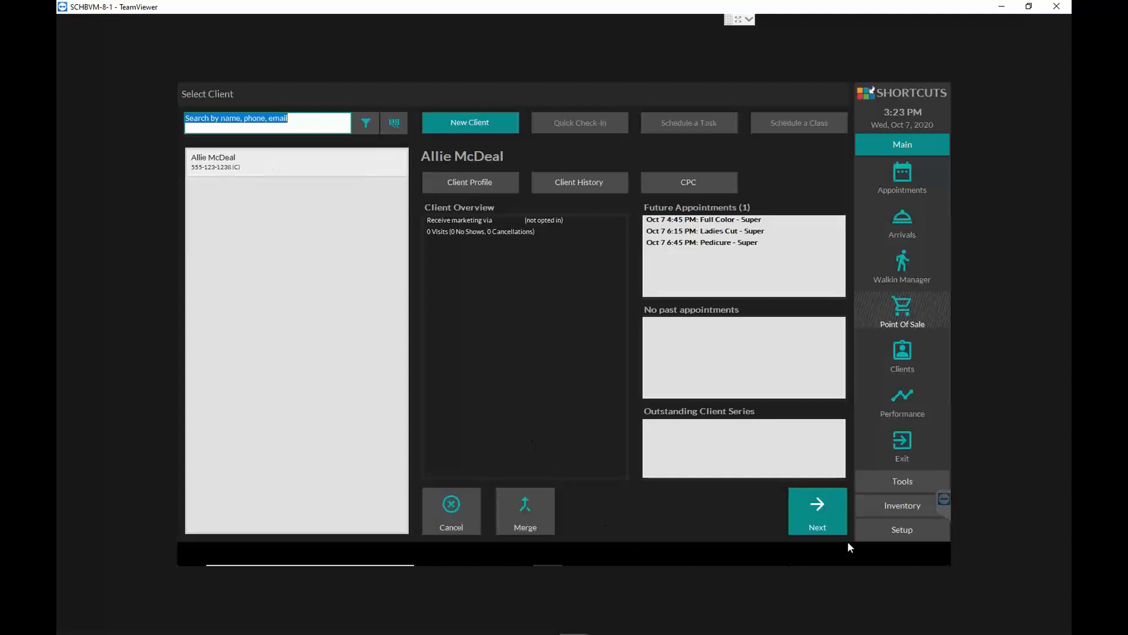
left_click(824, 507)
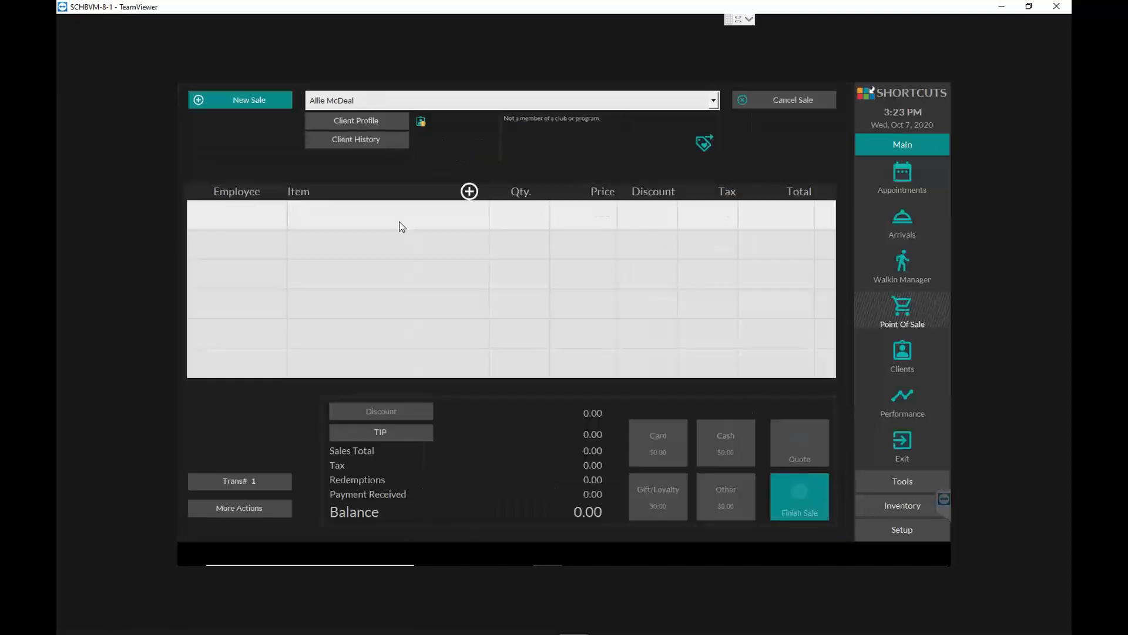
left_click(469, 192)
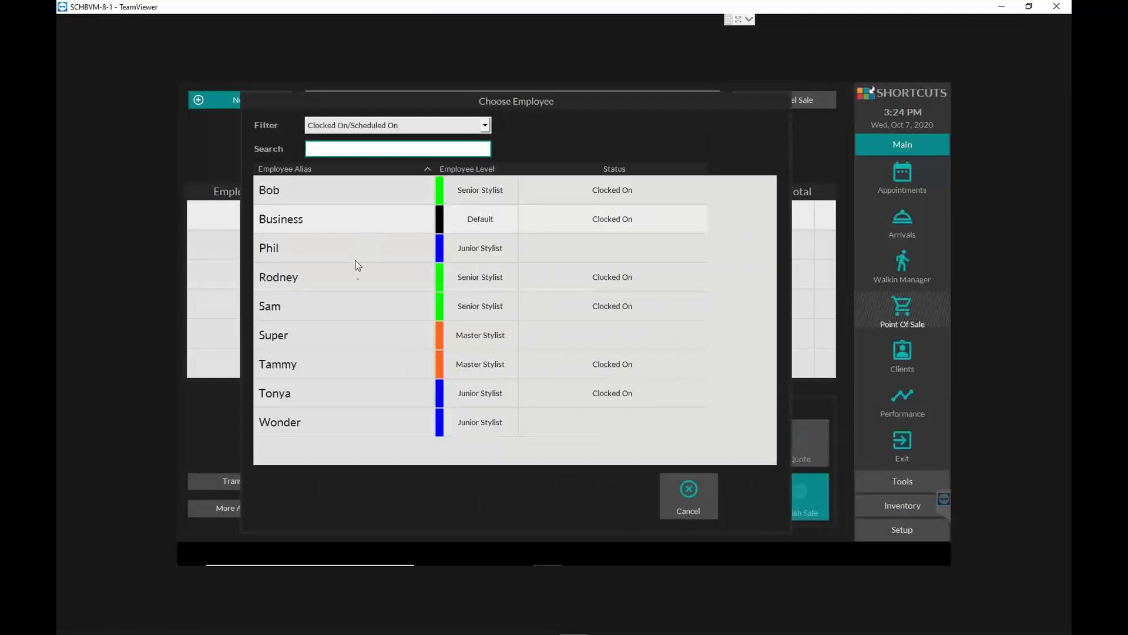
left_click(346, 278)
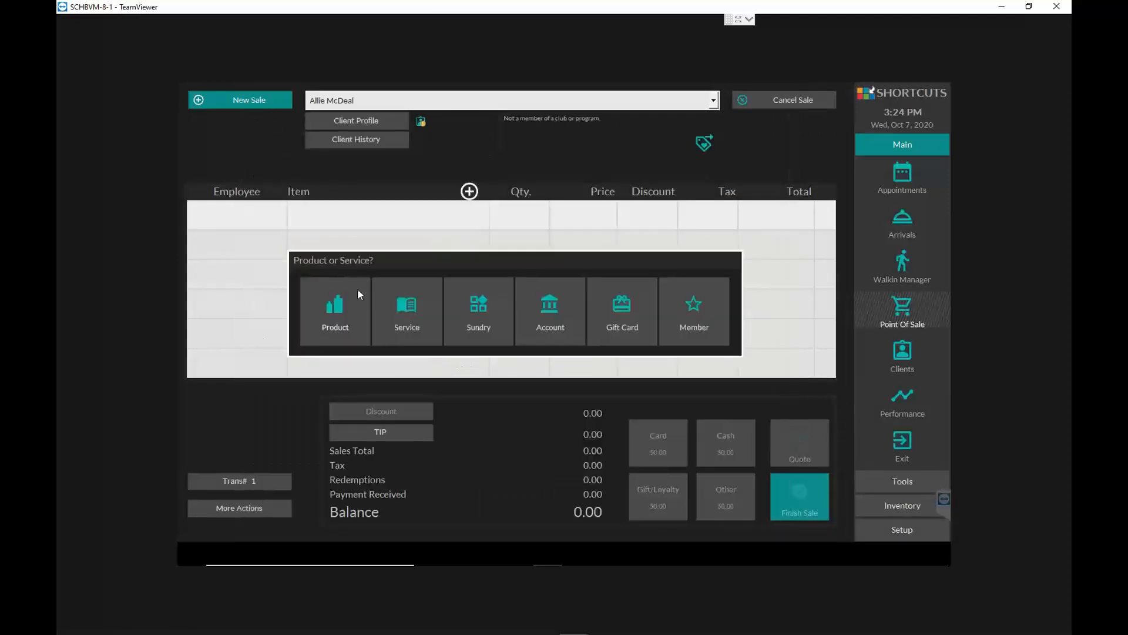
left_click(406, 306)
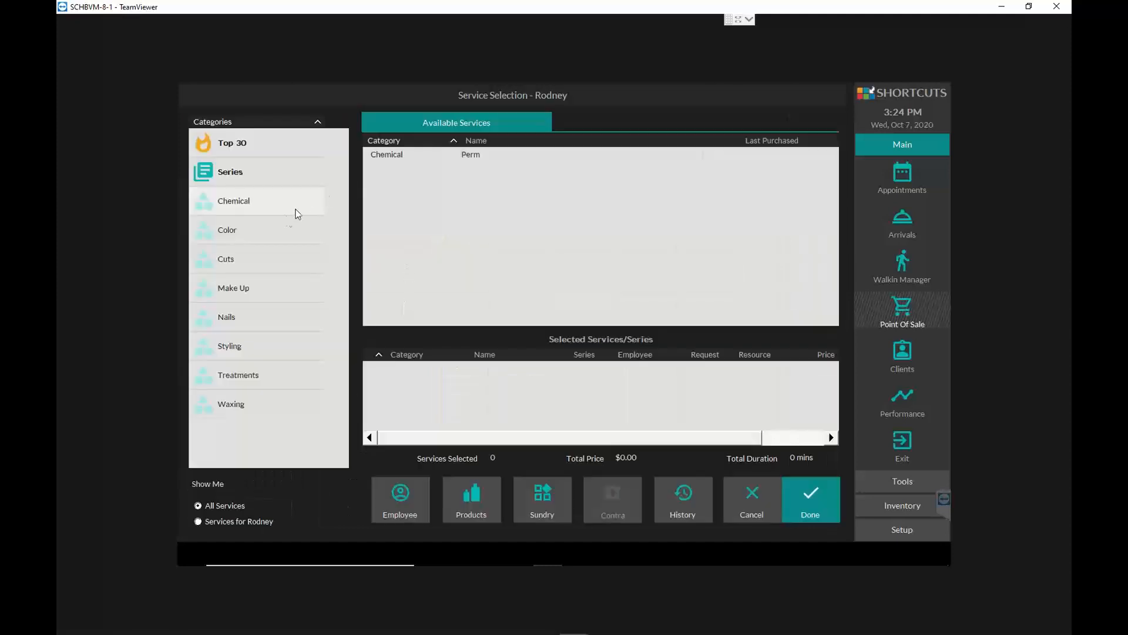
left_click(266, 255)
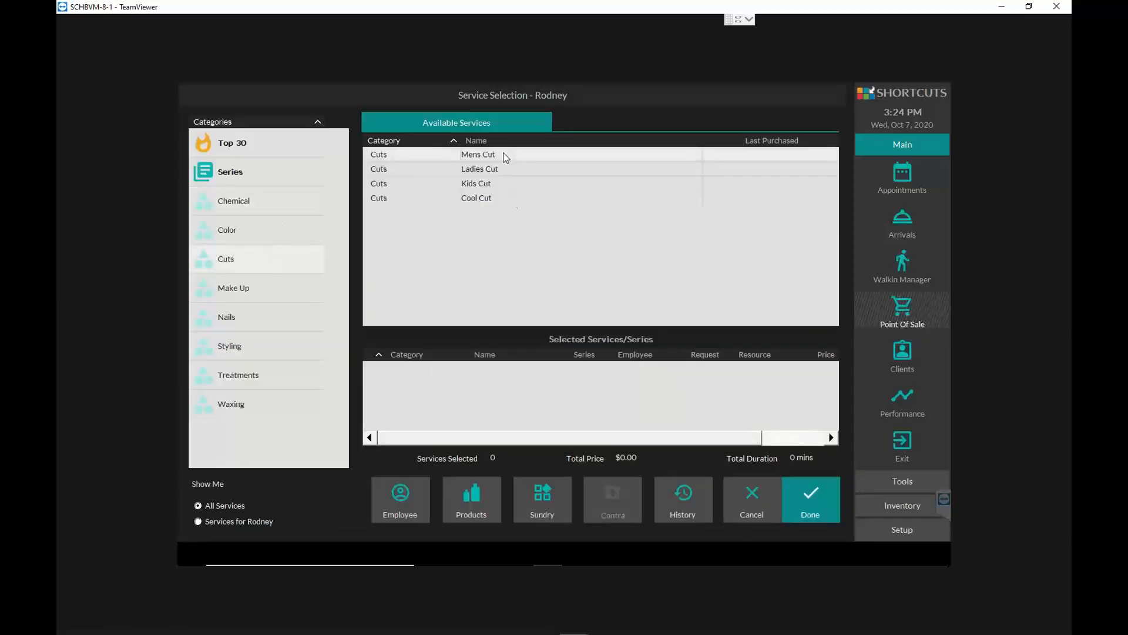
left_click(504, 155)
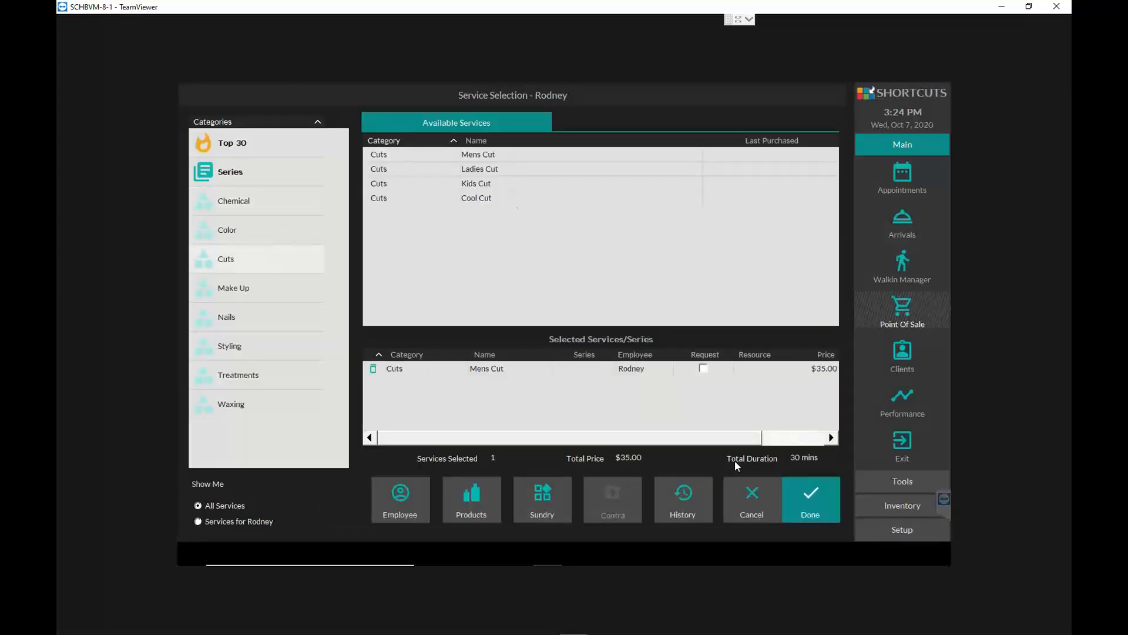
left_click(821, 504)
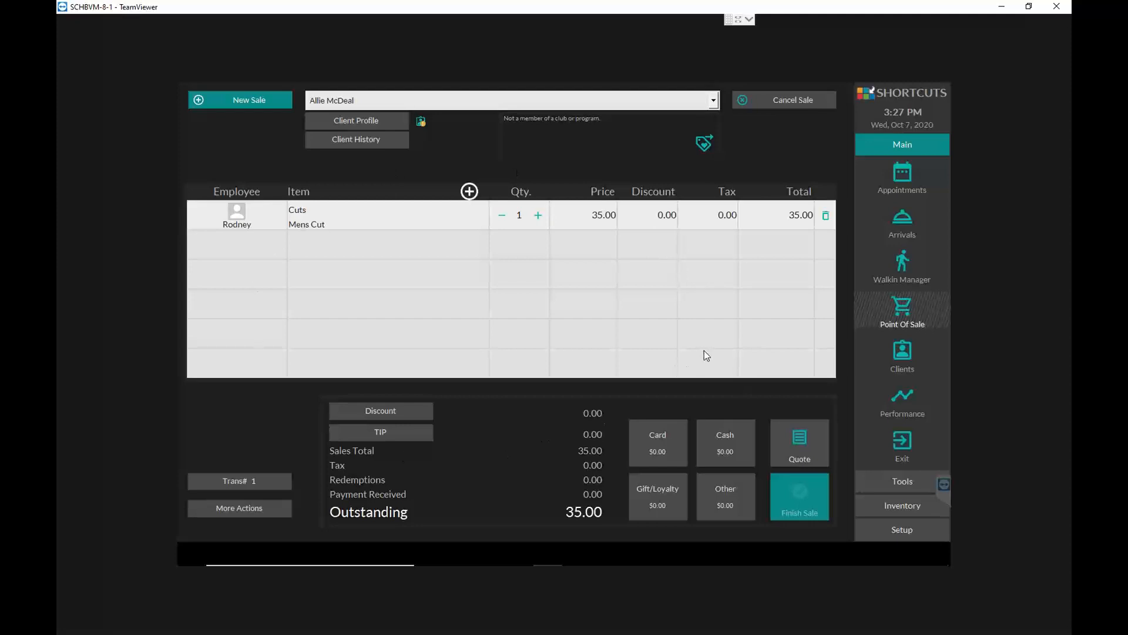
- Search the client records by the first six digits of a cell phone number
left_click(904, 354)
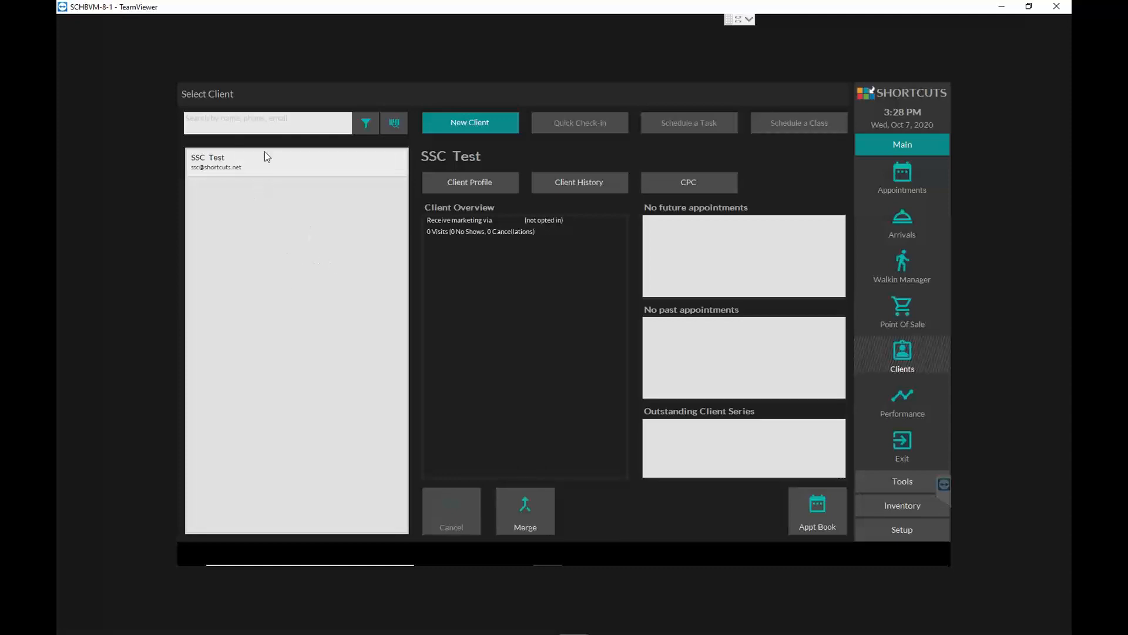
left_click(263, 121)
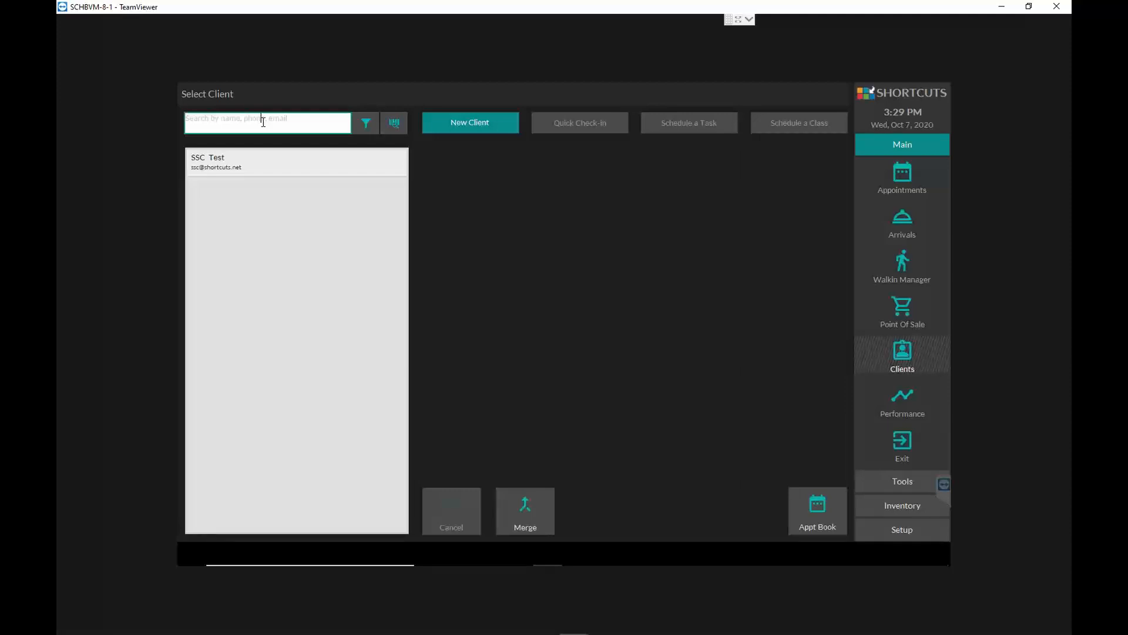
type("555654")
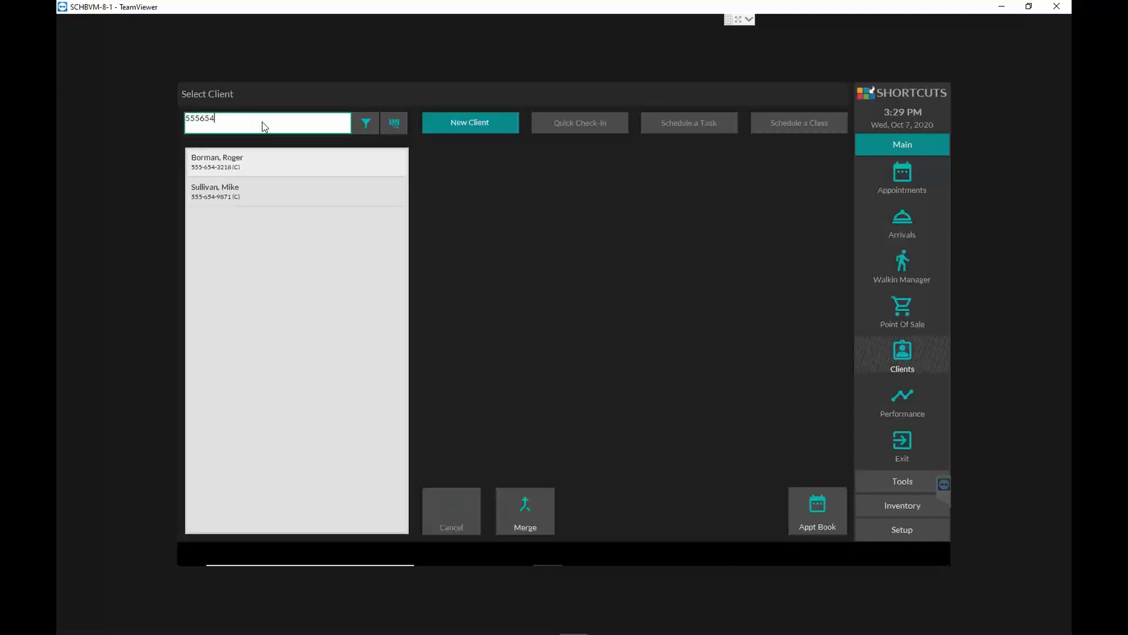
- Replace the client search with a different six-digit phone number prefix
key("BackSpace")
key("BackSpace")
key("BackSpace")
key("BackSpace")
key("BackSpace")
key("BackSpace")
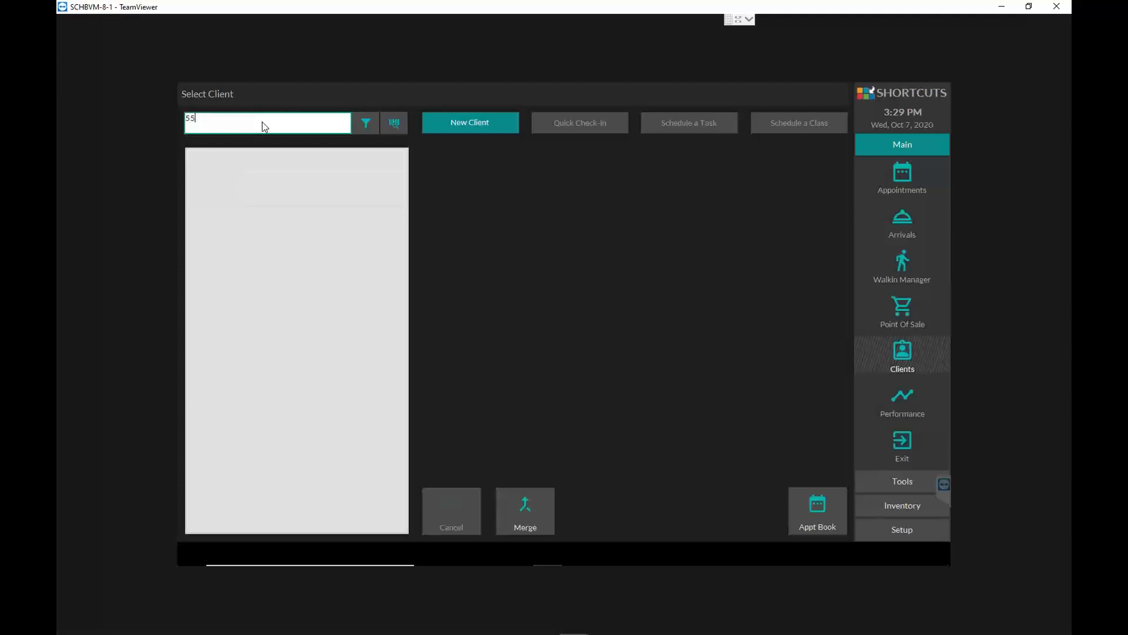
type("555123")
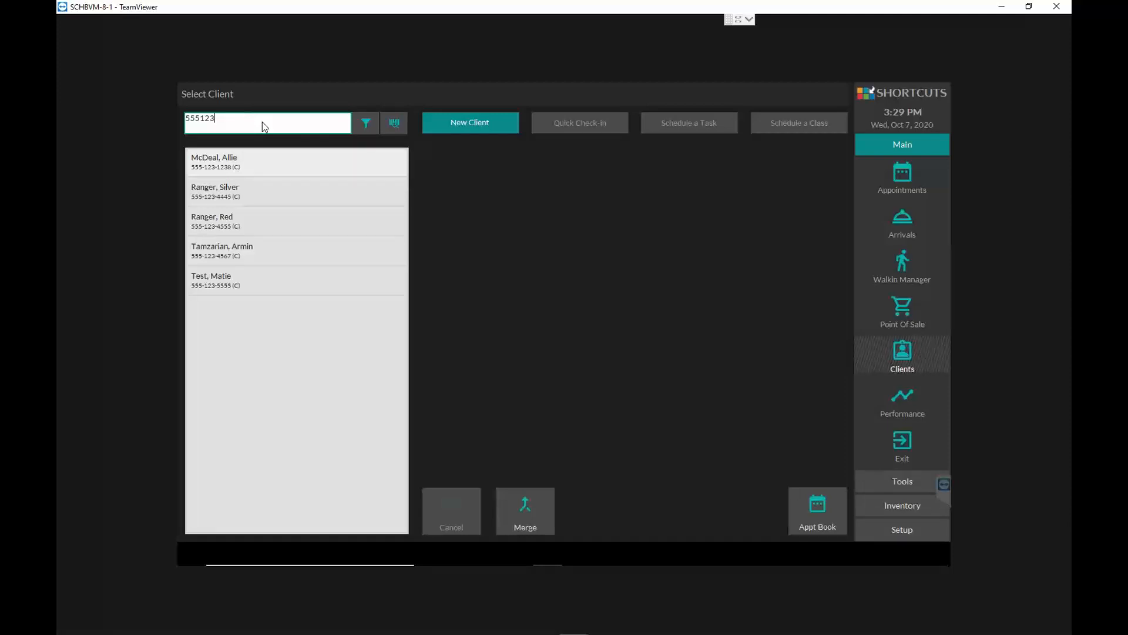
- Clear the phone prefix and search for the client by the first three letters of the last name
key("BackSpace")
key("BackSpace")
key("BackSpace")
key("BackSpace")
key("BackSpace")
key("BackSpace")
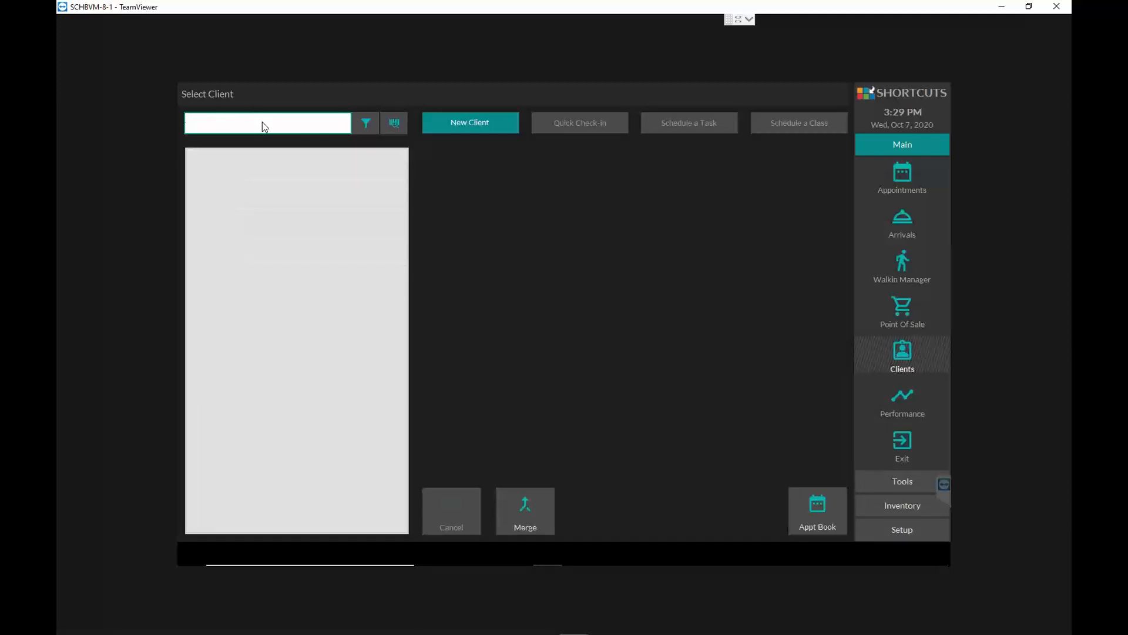
type("mcd")
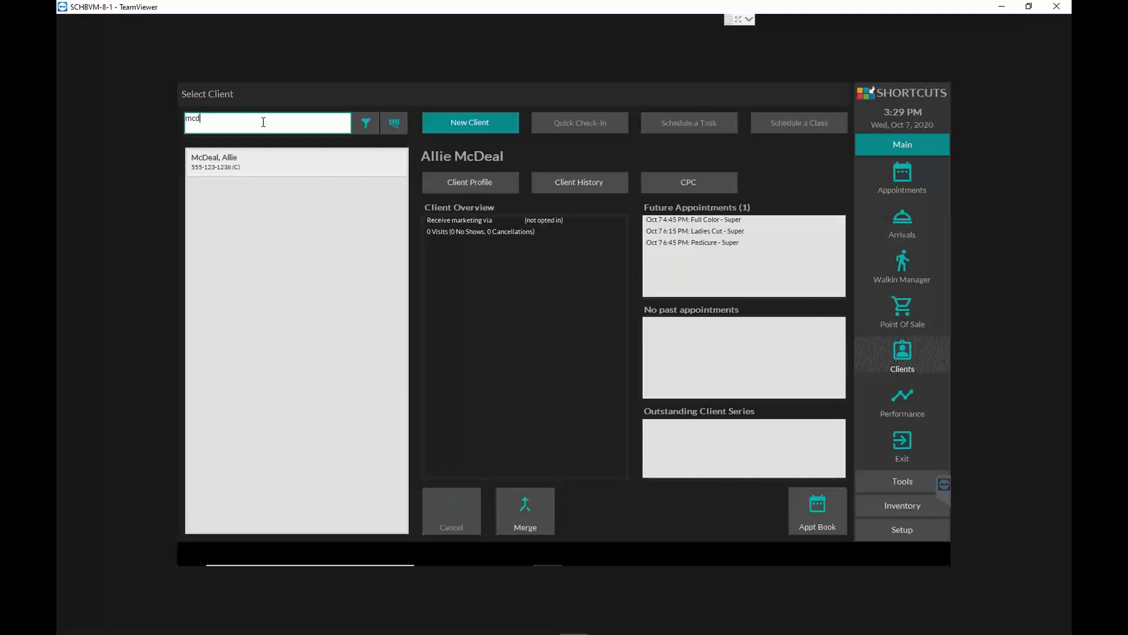
- Examine the client search filter's status and display options, keeping only Active clients and the Last name, First name format
left_click(332, 126)
left_click(367, 124)
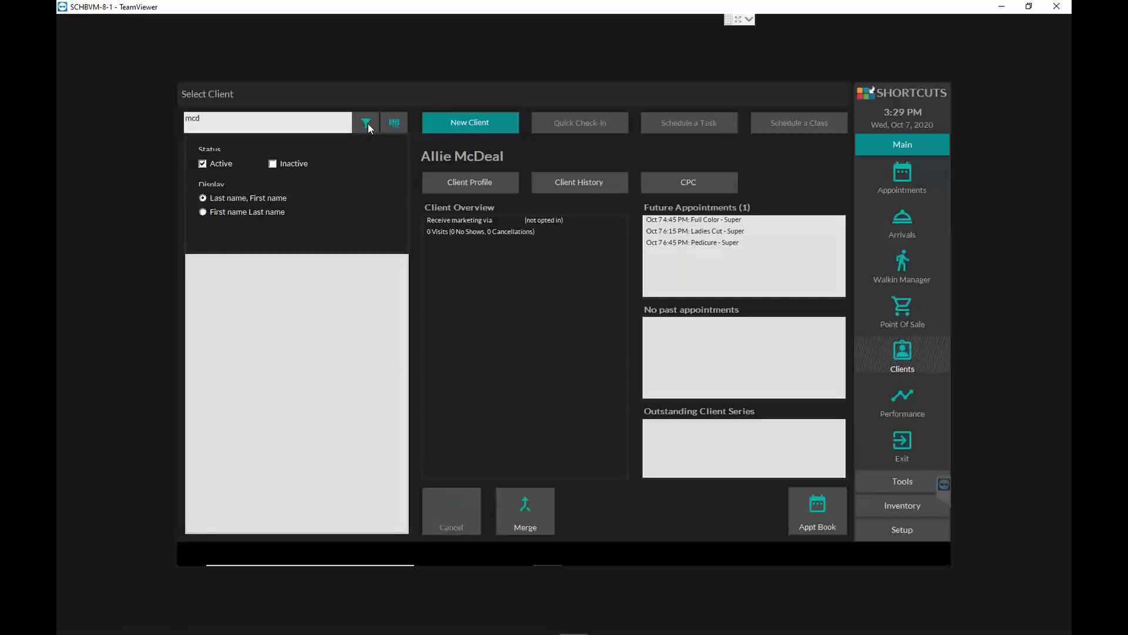
left_click(203, 213)
left_click(202, 198)
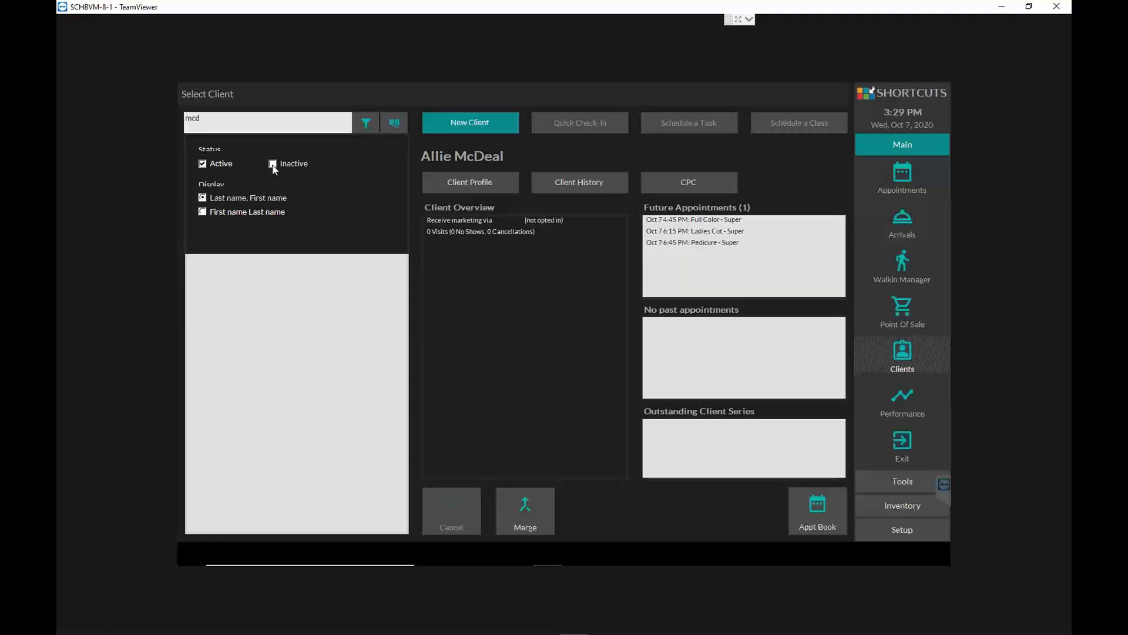
left_click(363, 122)
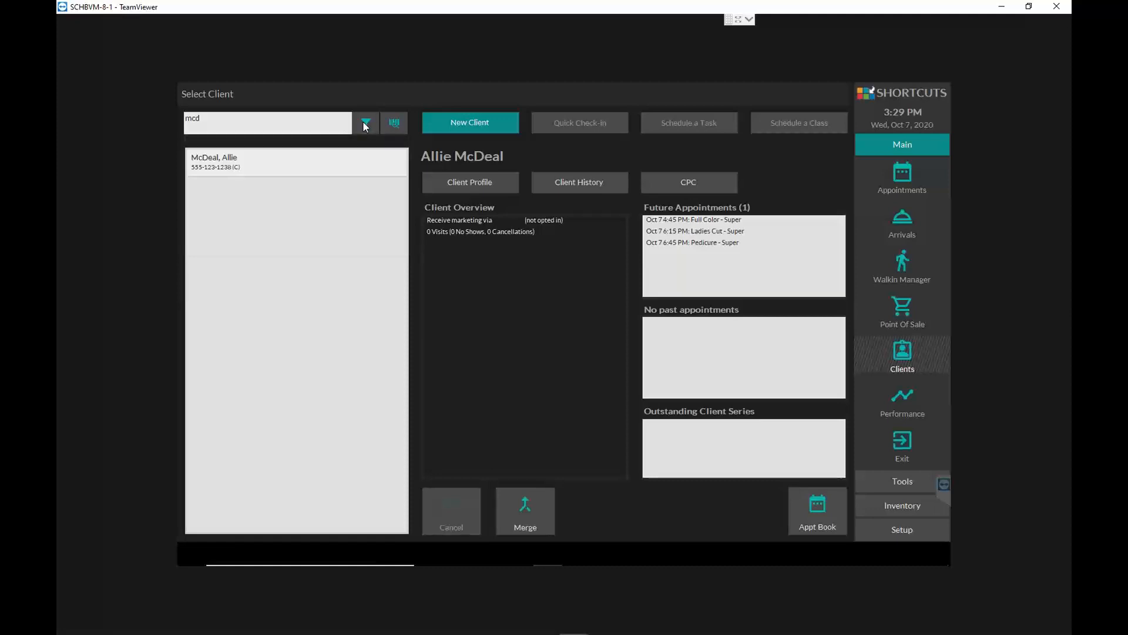
left_click(363, 123)
left_click(363, 122)
left_click(363, 122)
left_click(363, 122)
left_click(364, 122)
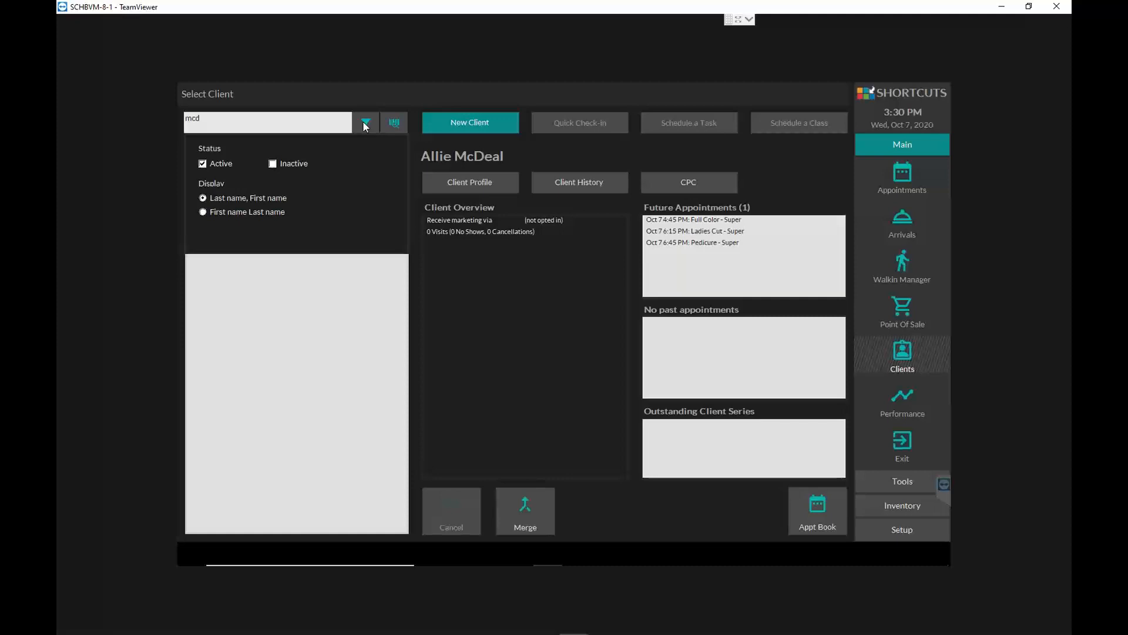
left_click(315, 121)
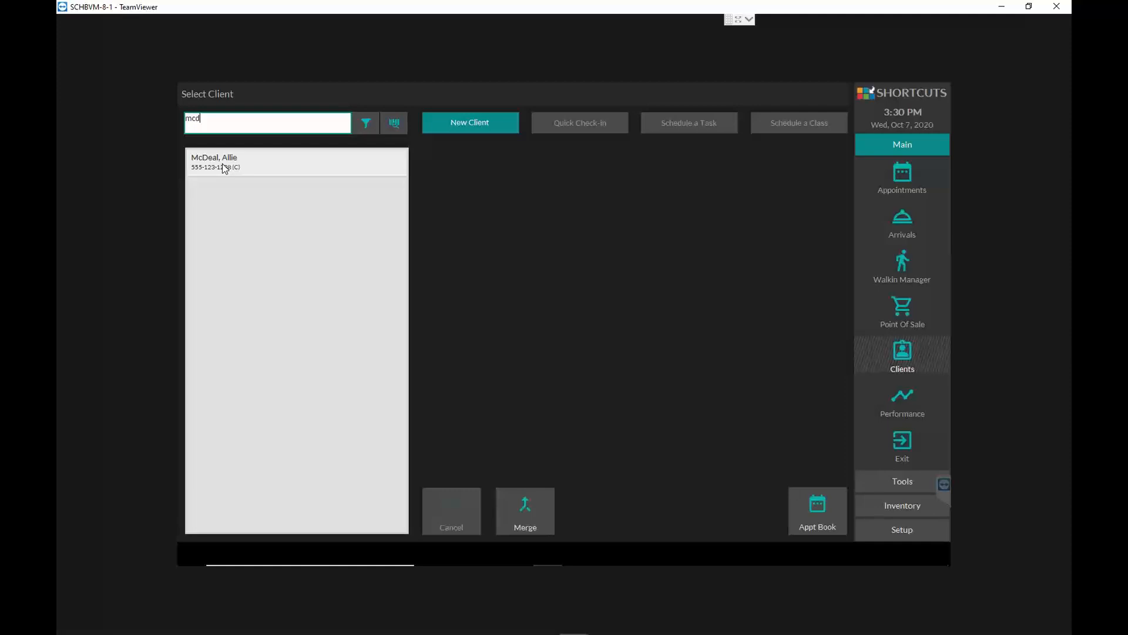
left_click_drag(239, 121, 180, 117)
- Examine the new client entry form and its Quick, Detailed and All field sets without adding a client
left_click(453, 126)
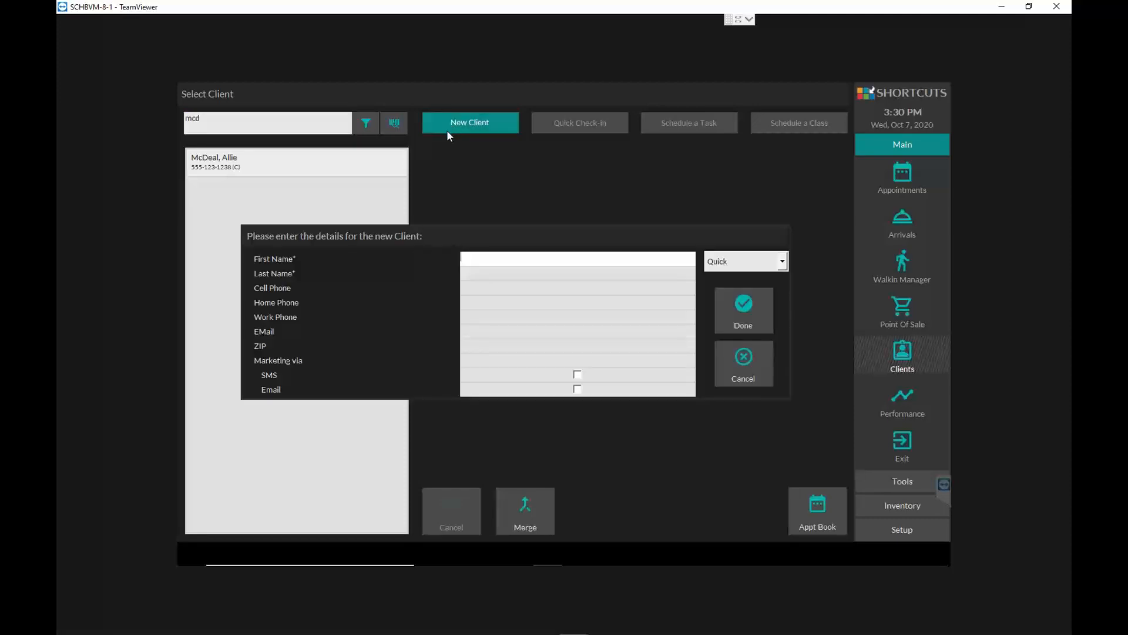
left_click(746, 358)
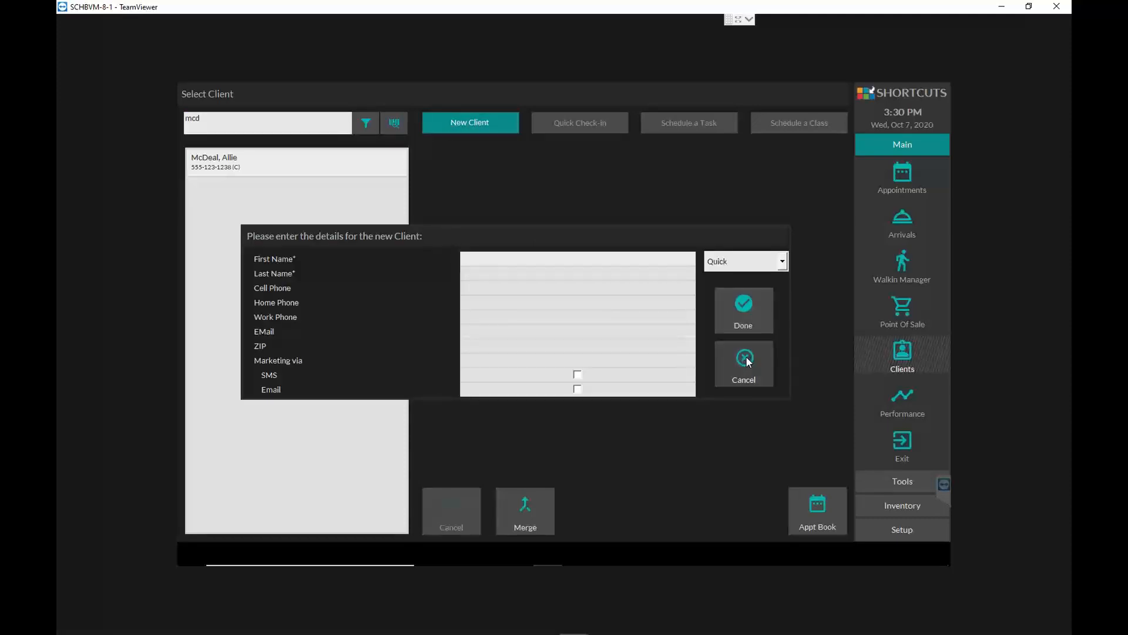
left_click(487, 127)
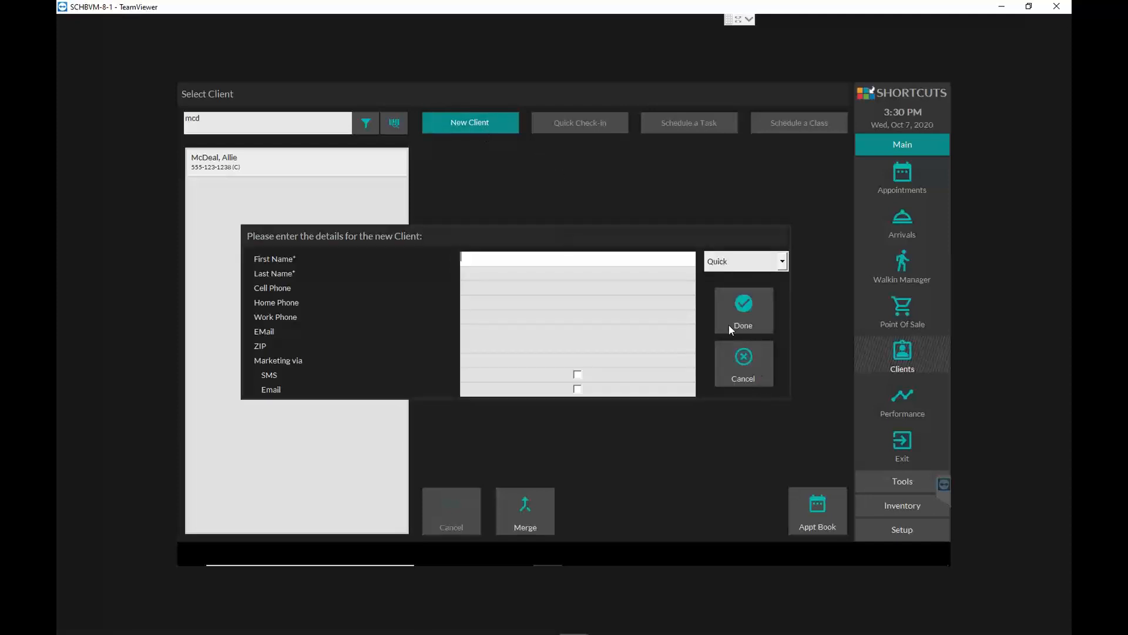
left_click(767, 316)
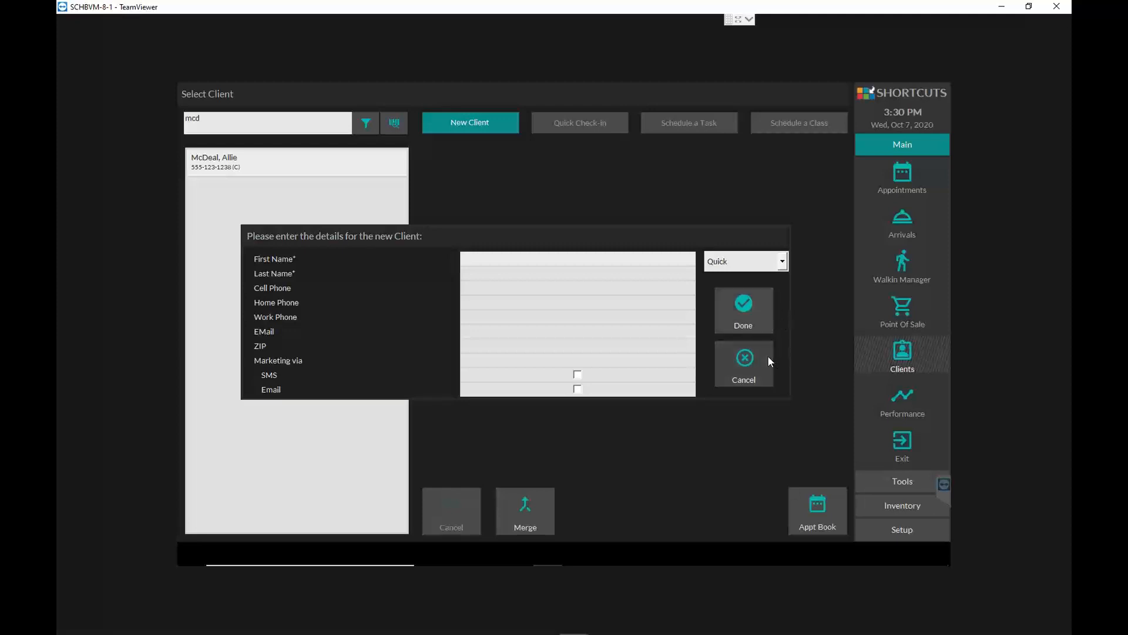
left_click(783, 262)
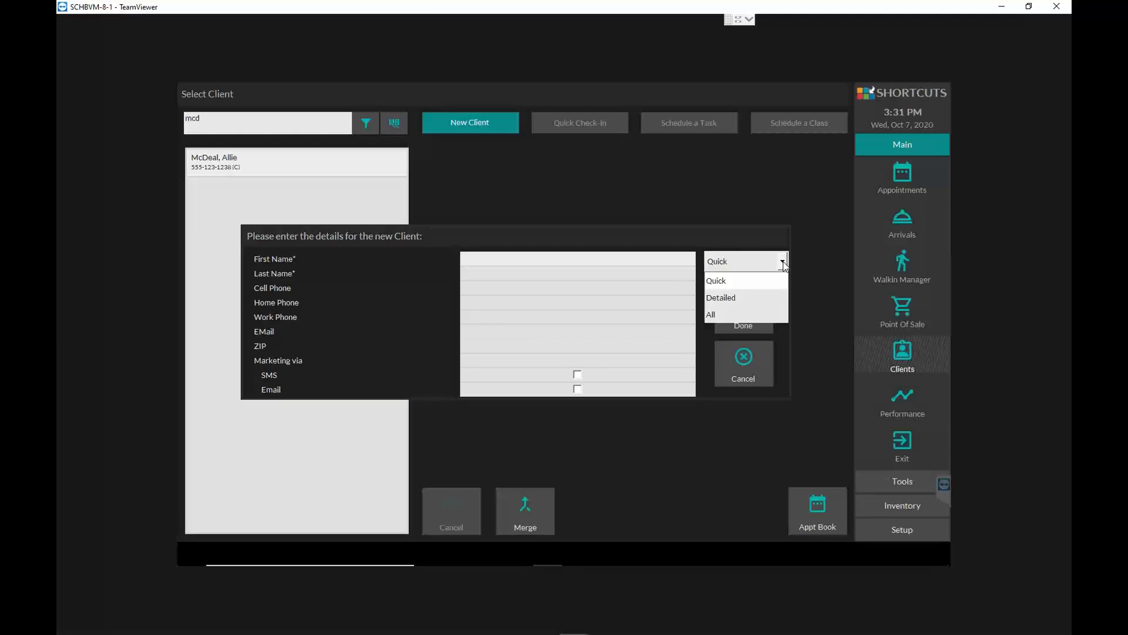
left_click(783, 263)
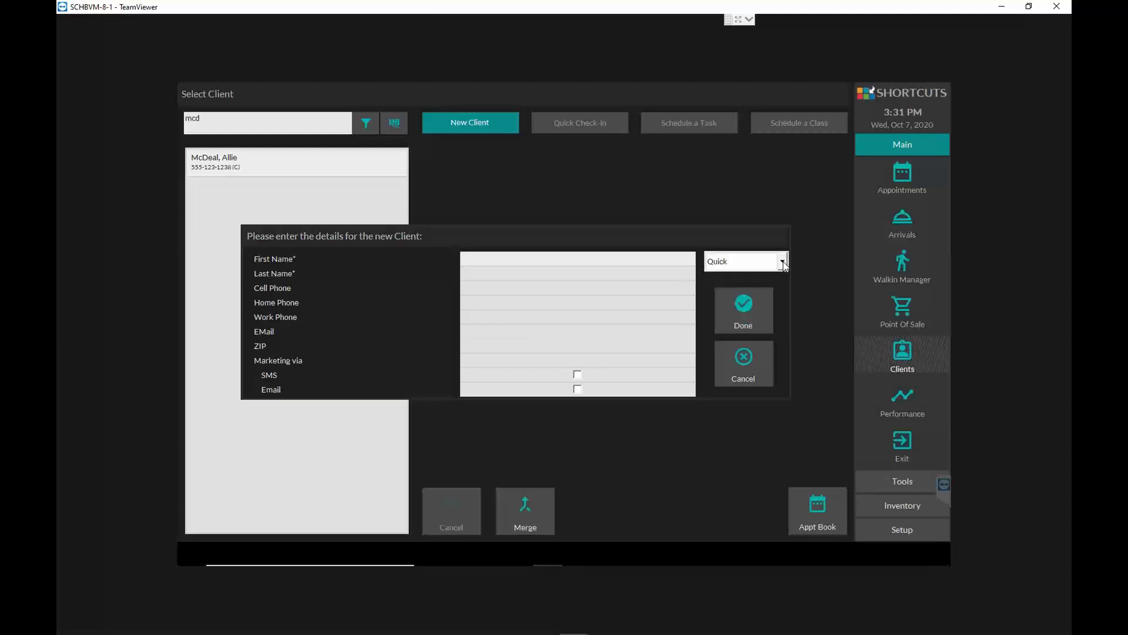
left_click(750, 381)
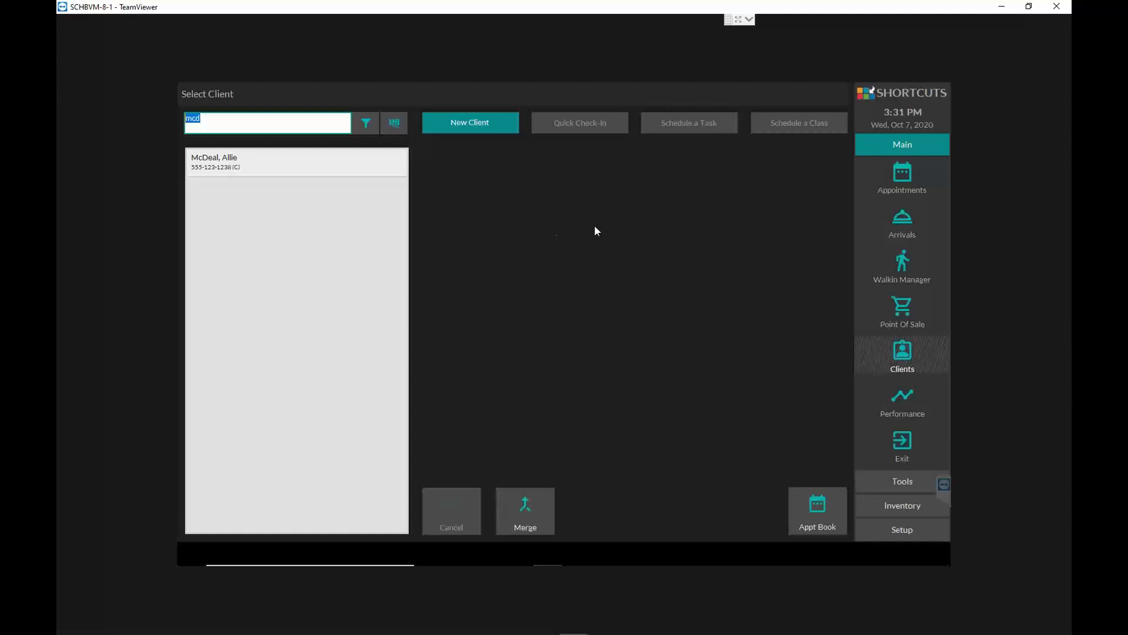
- Select the client found by last name and review the record's overview and future appointments
left_click(221, 162)
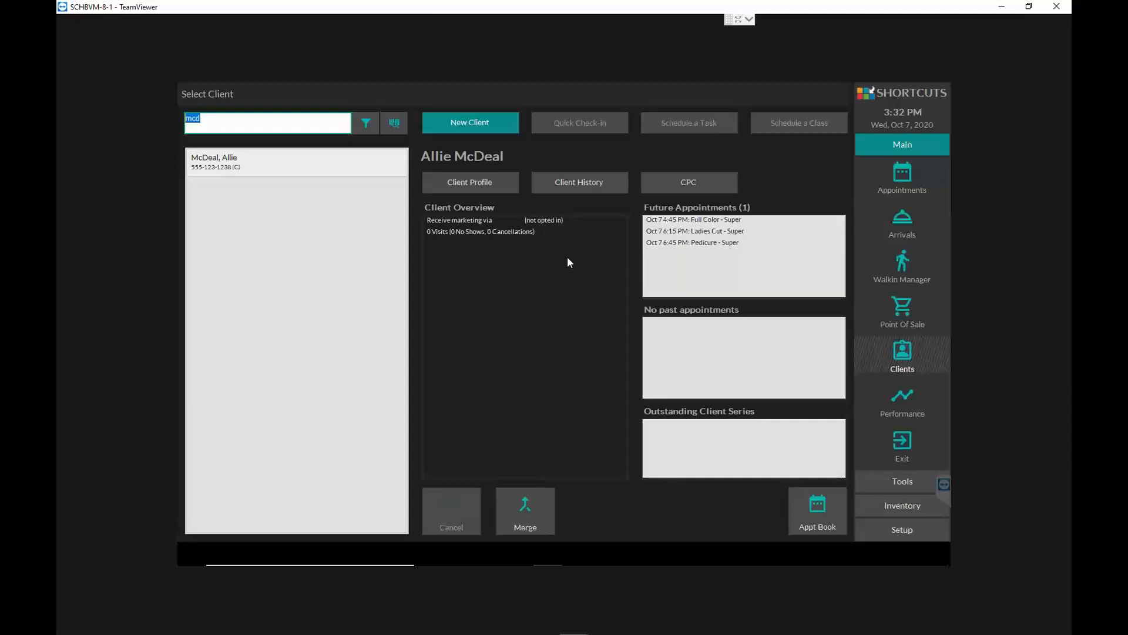
left_click(706, 178)
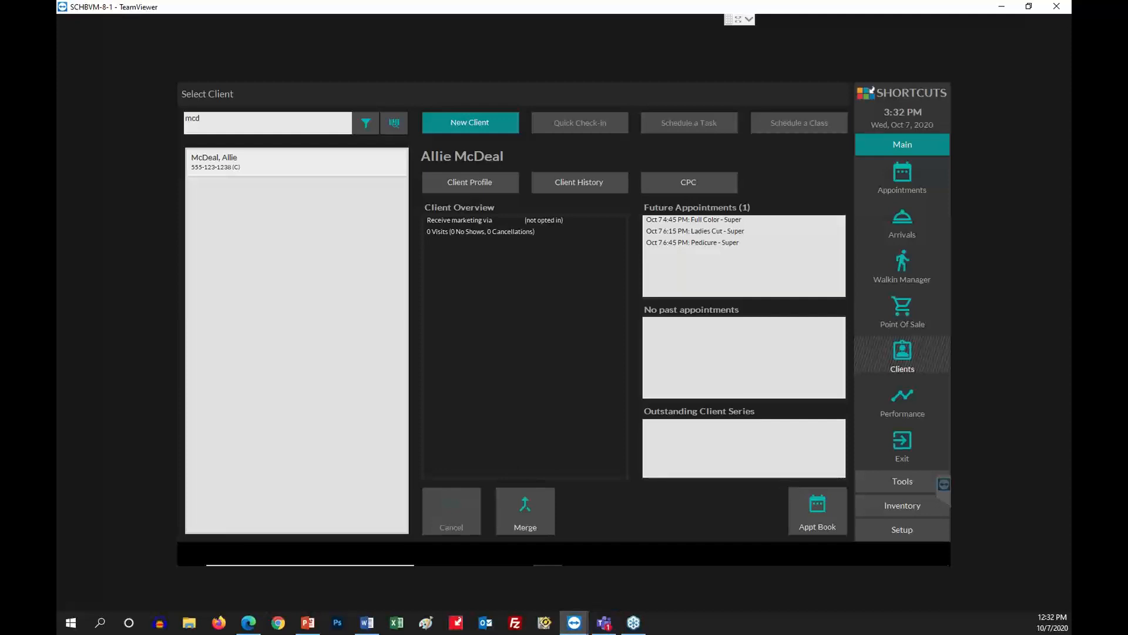
left_click(604, 622)
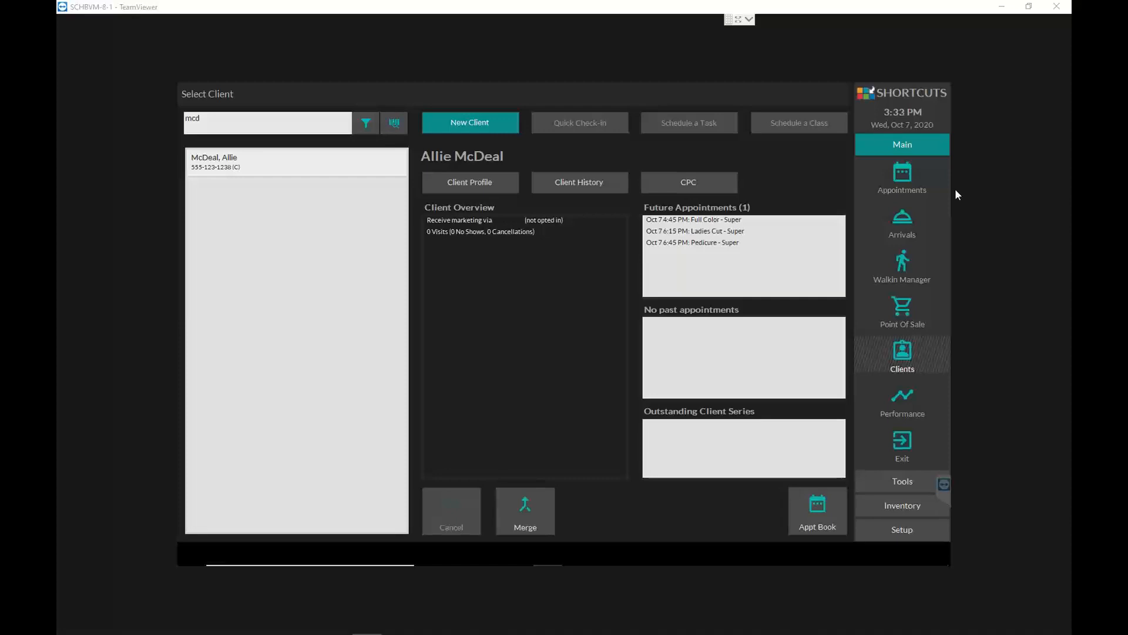
left_click(290, 125)
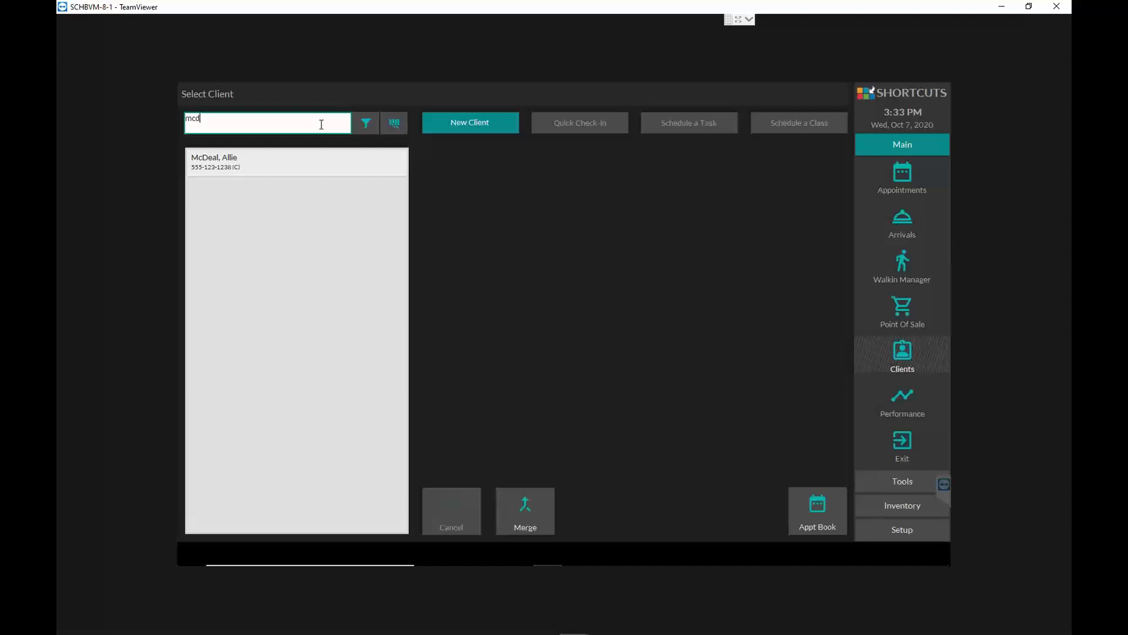
left_click_drag(322, 124, 182, 123)
left_click(228, 163)
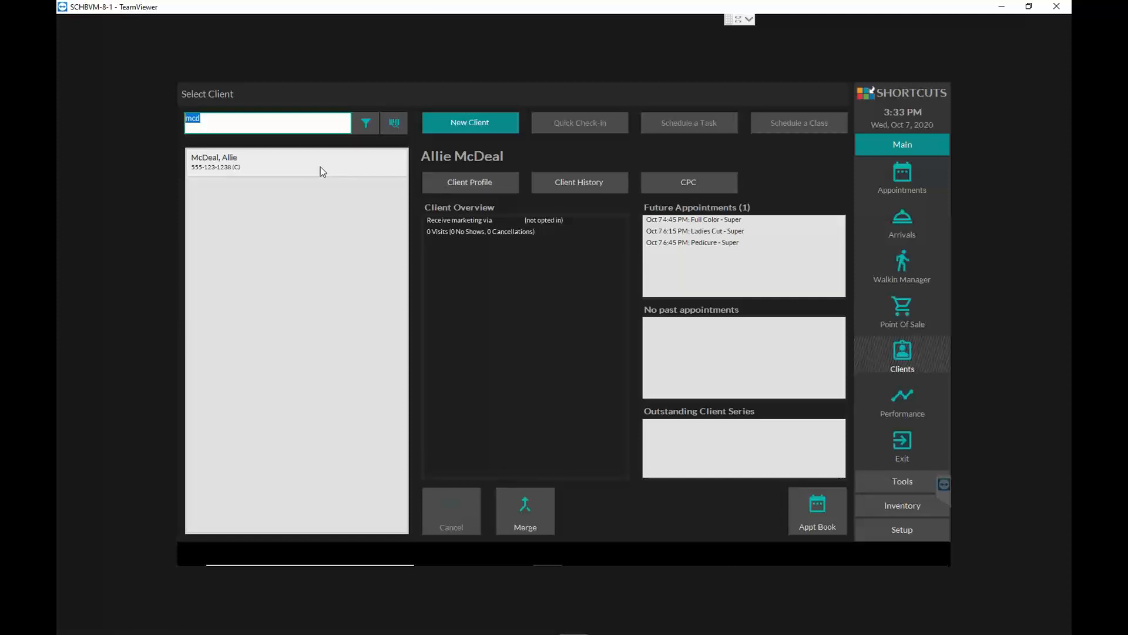
- Replace the last-name search with the first five digits of a client's phone number
left_click(255, 118)
left_click_drag(255, 117, 184, 119)
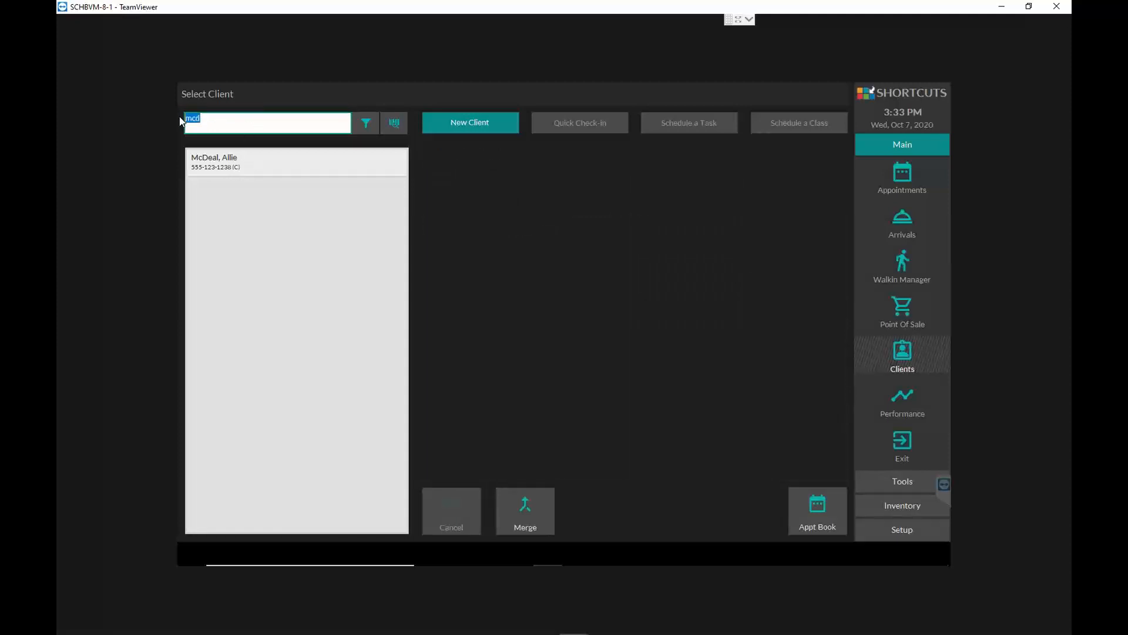
type("55")
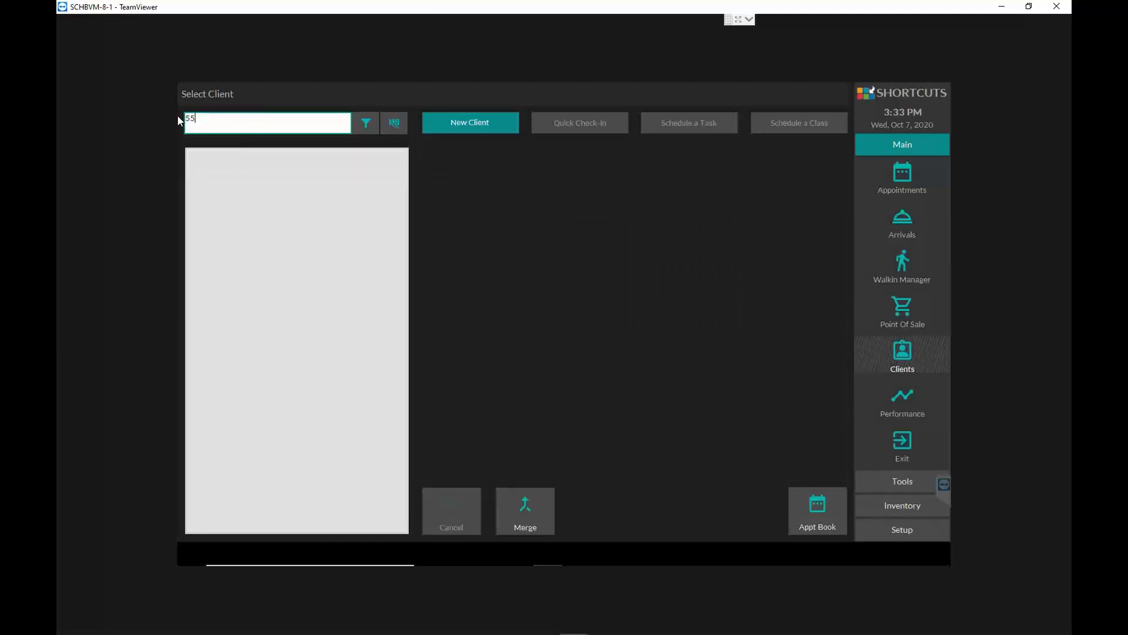
type("512")
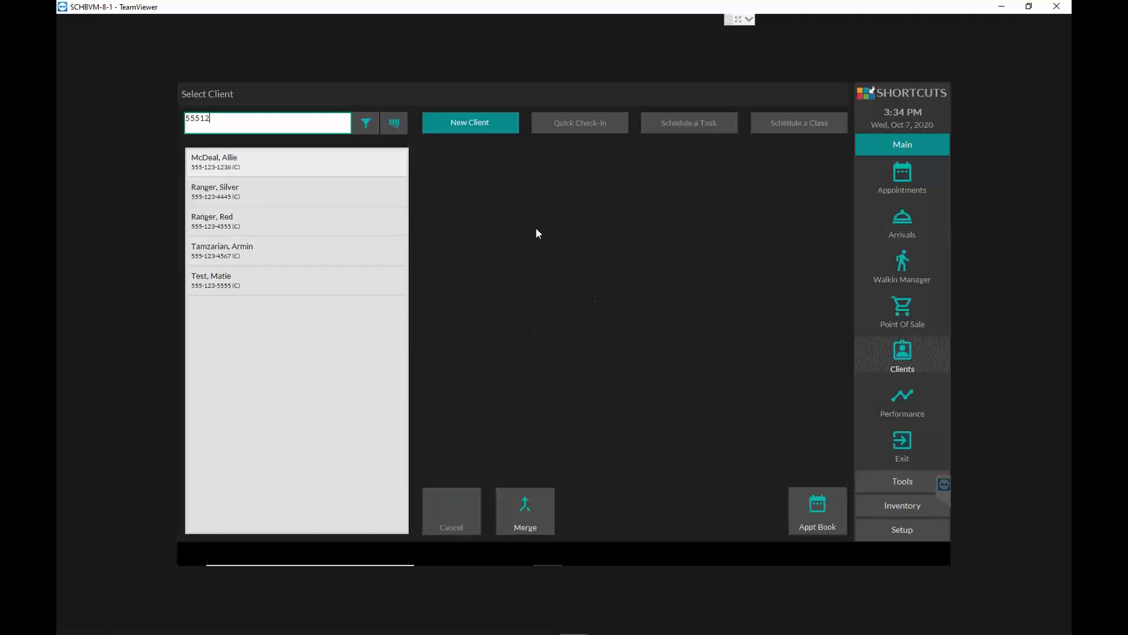
- Review the first matching client's overview and future appointments, and open the appointment book
left_click(231, 169)
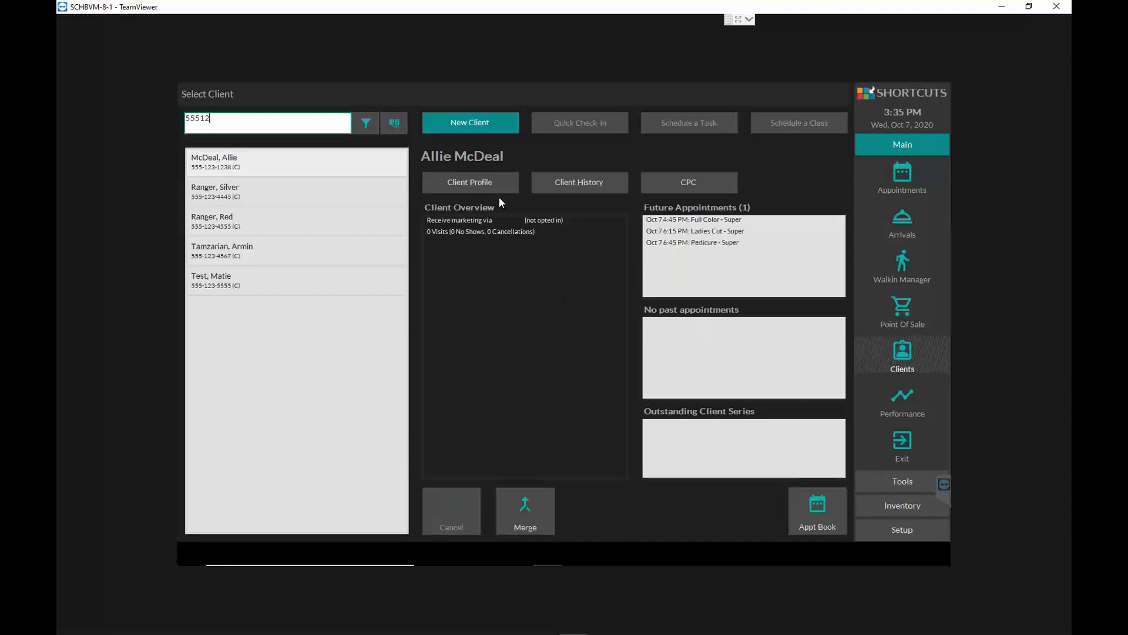
left_click(906, 174)
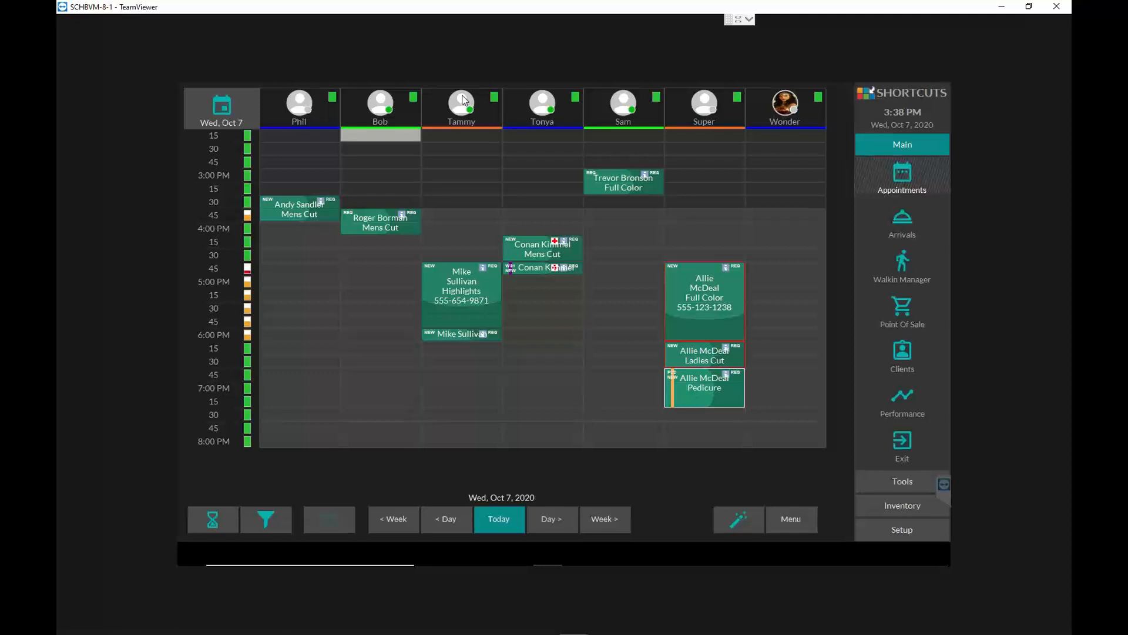
- Examine the employee cards in the appointment book, comparing clock on/off status, service figures, message and away options
left_click(312, 97)
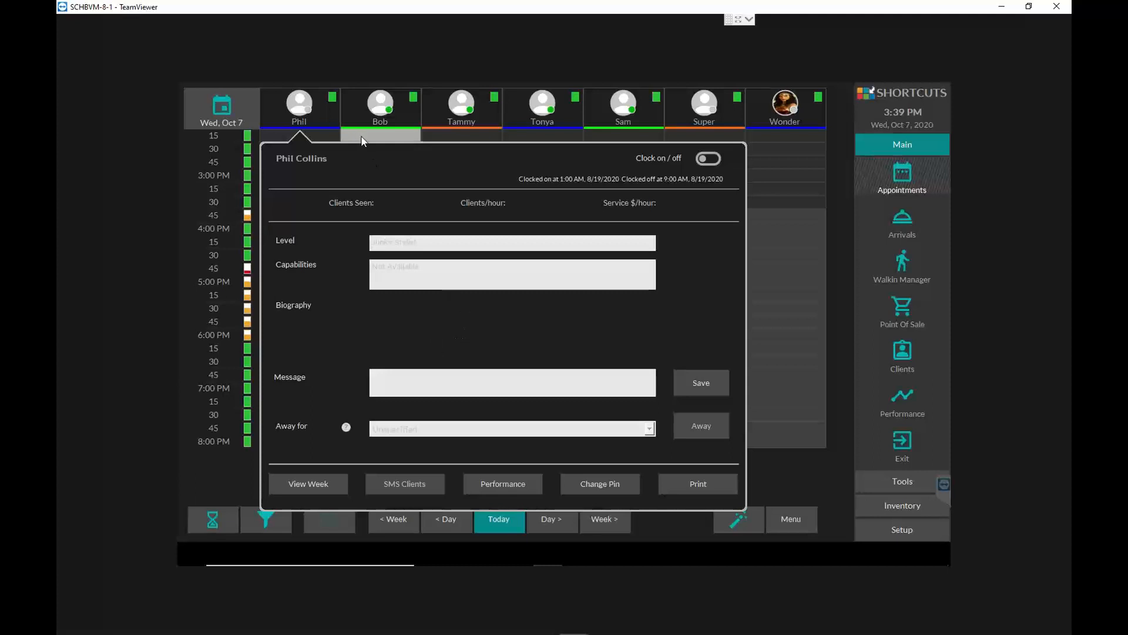
left_click(322, 107)
left_click(322, 106)
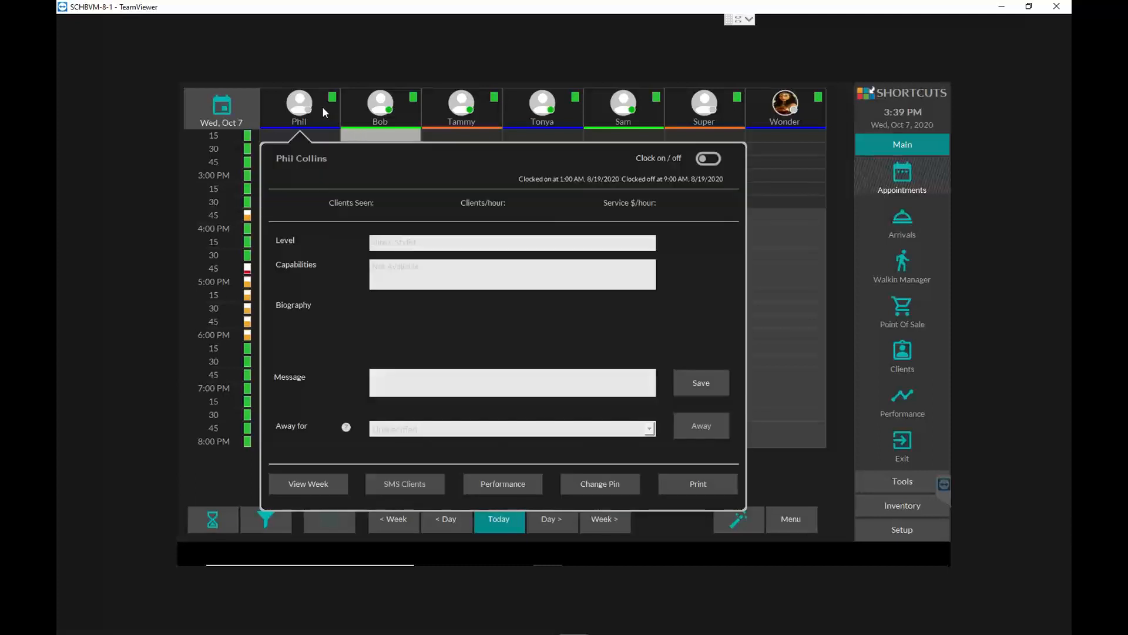
left_click(379, 112)
left_click(476, 110)
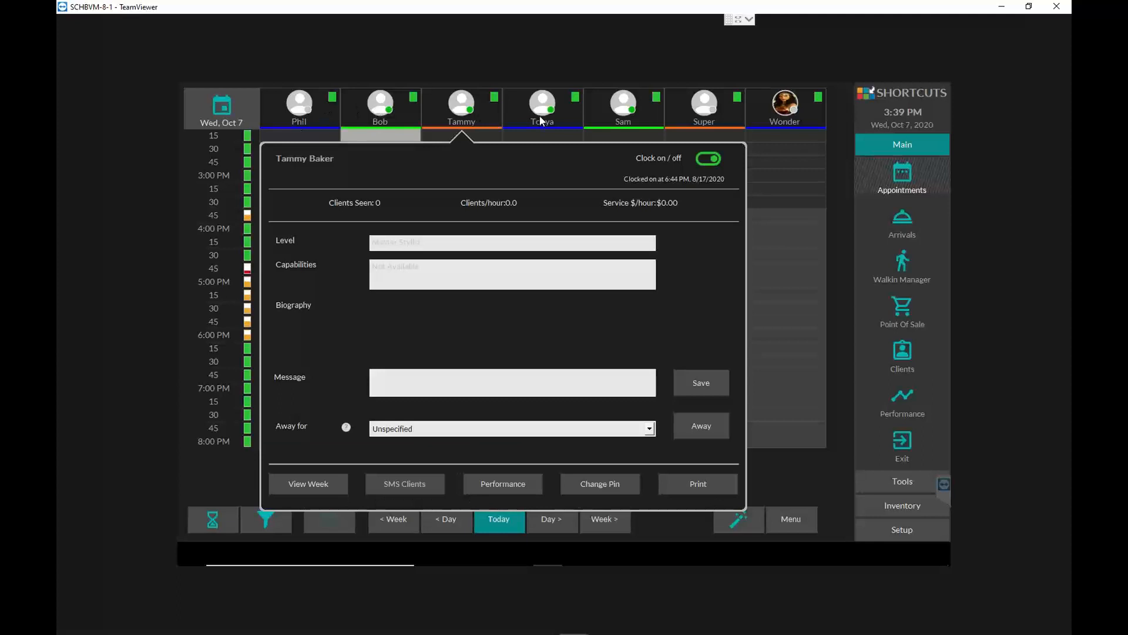
left_click(542, 118)
left_click(620, 114)
left_click(704, 116)
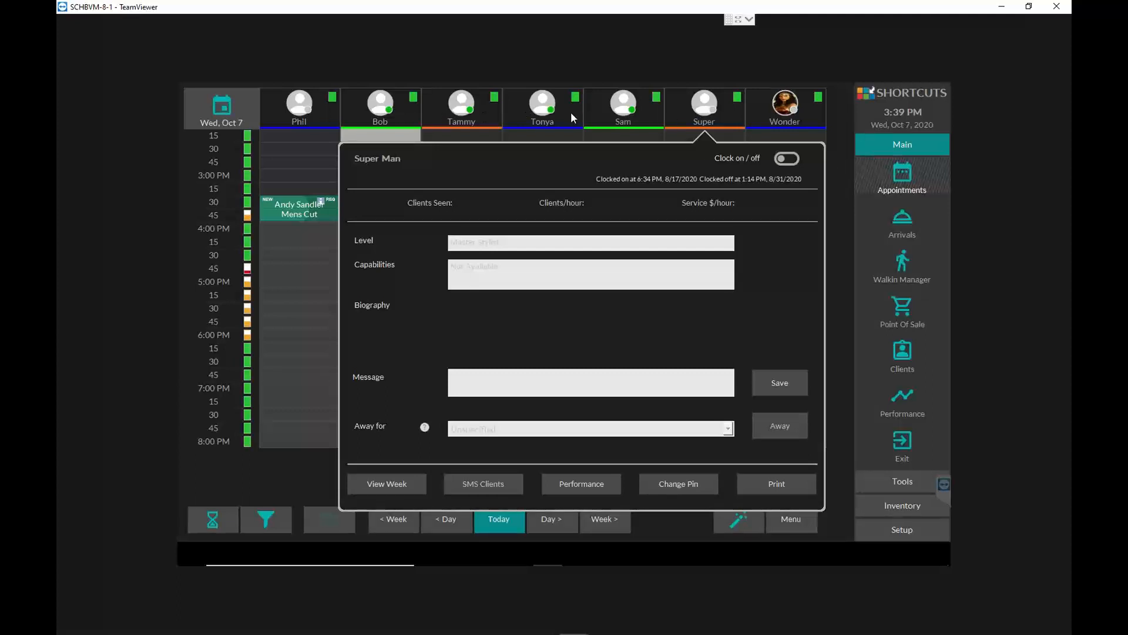
left_click(636, 110)
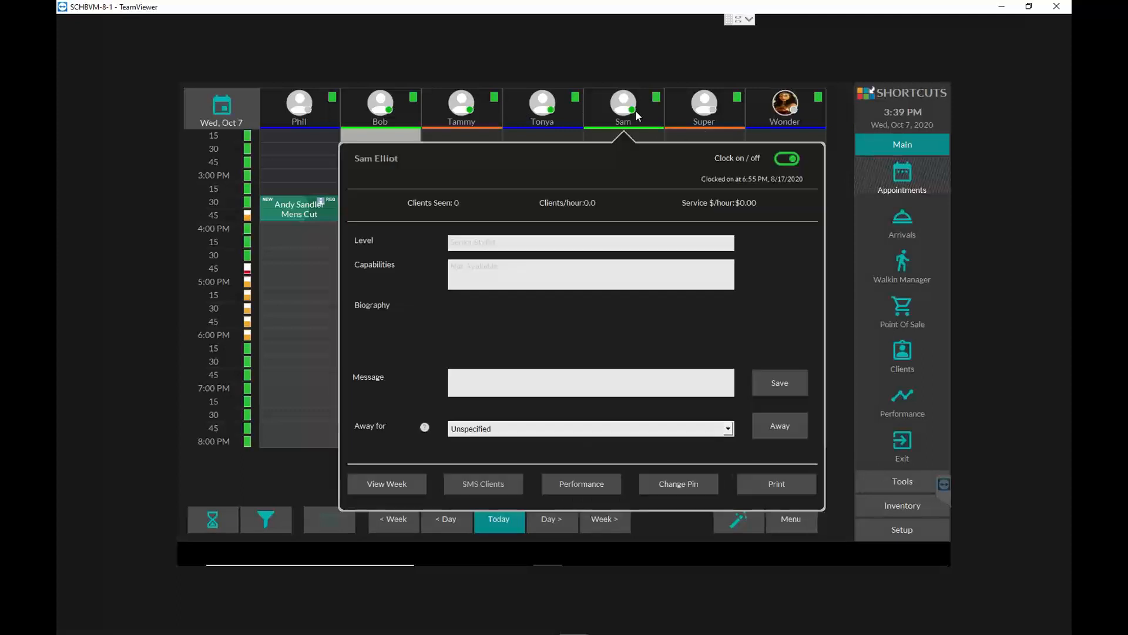
left_click(280, 465)
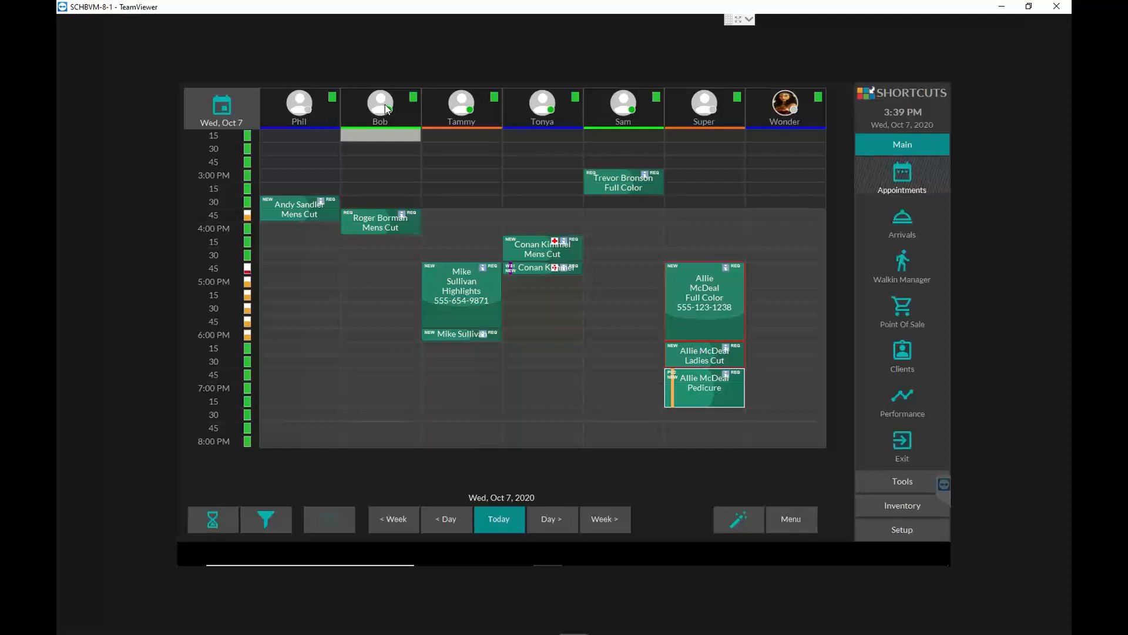
- Clock on the employee in the first column of the appointment book and mark them away for 10 minutes
left_click(320, 110)
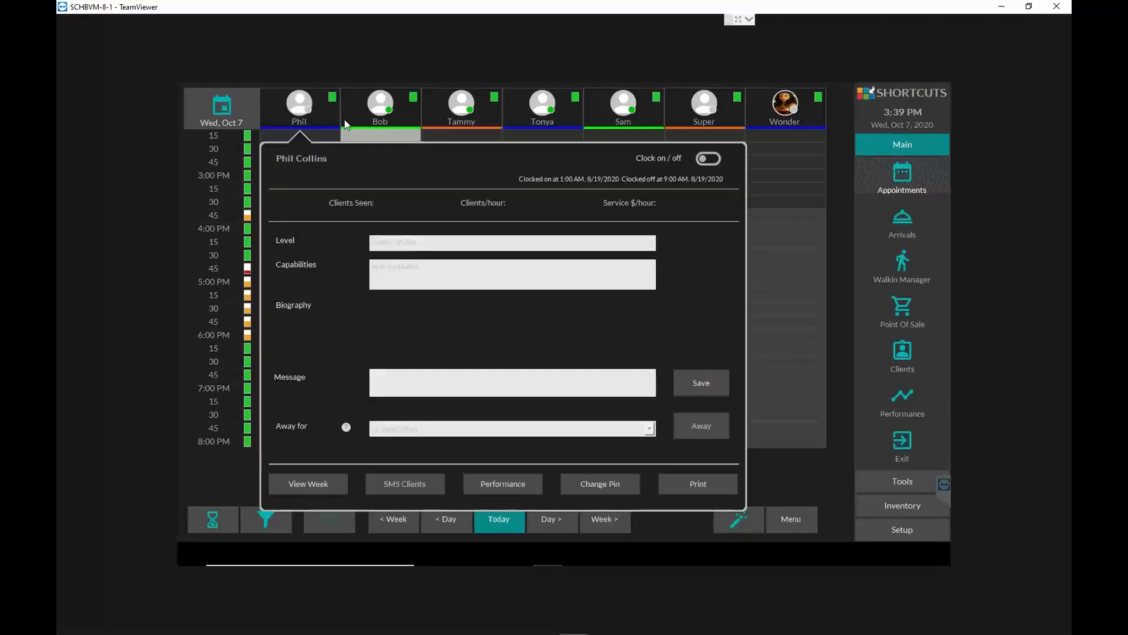
left_click(708, 164)
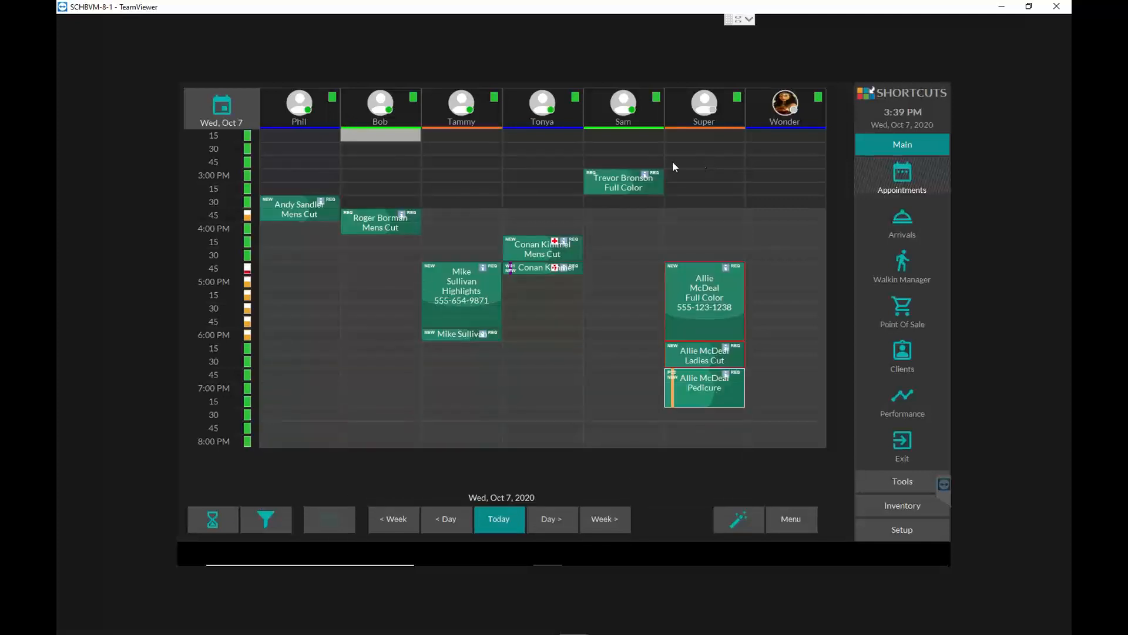
left_click(314, 113)
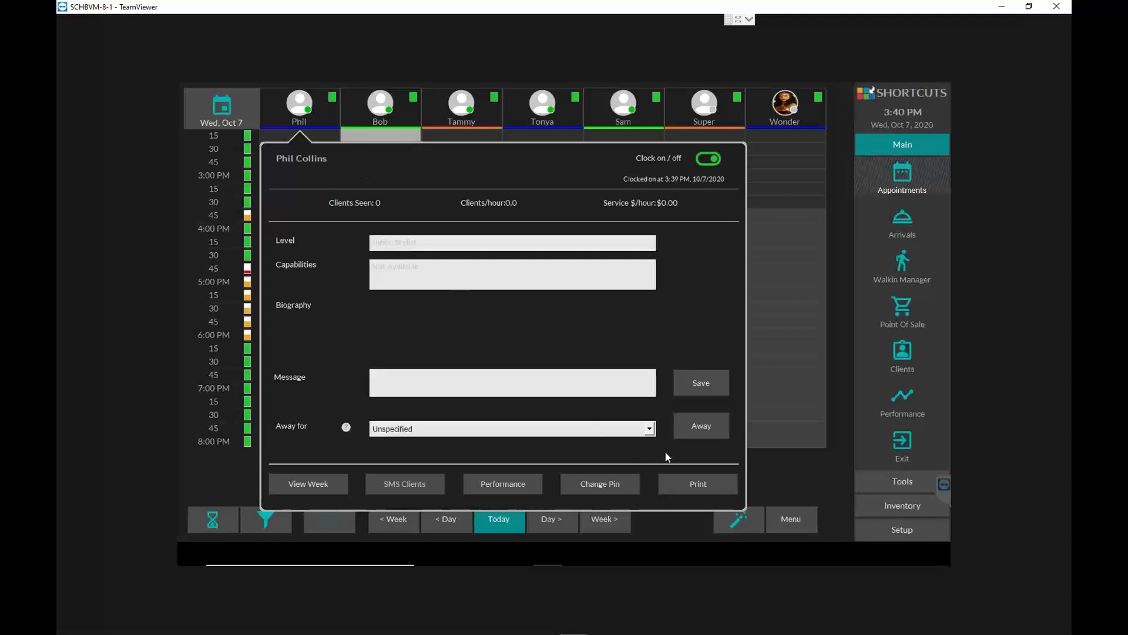
left_click(649, 429)
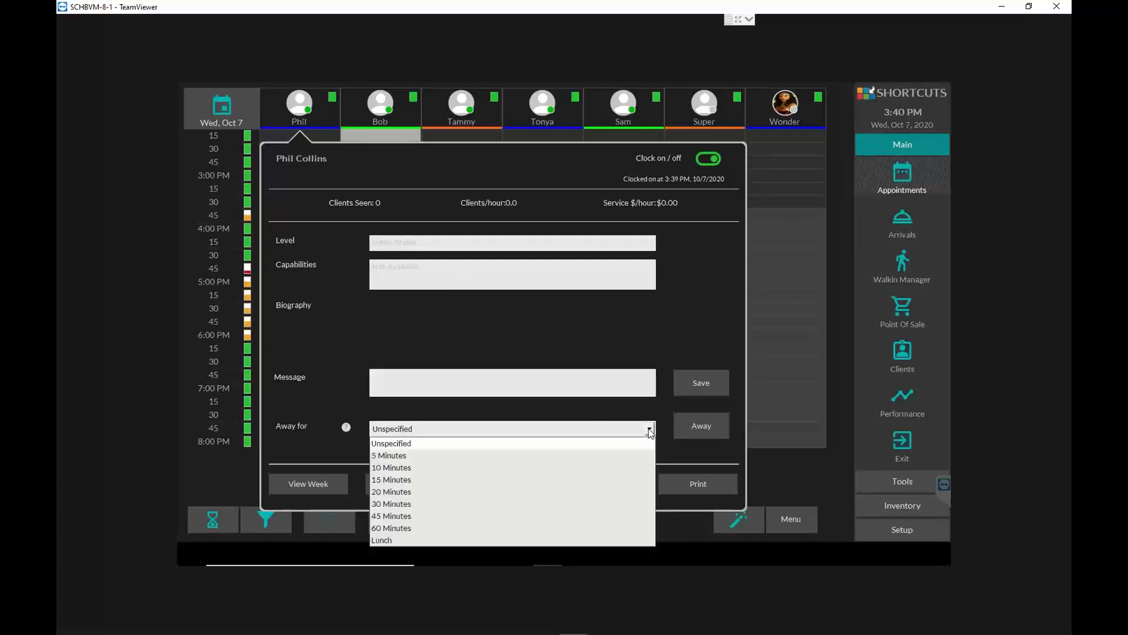
left_click(529, 470)
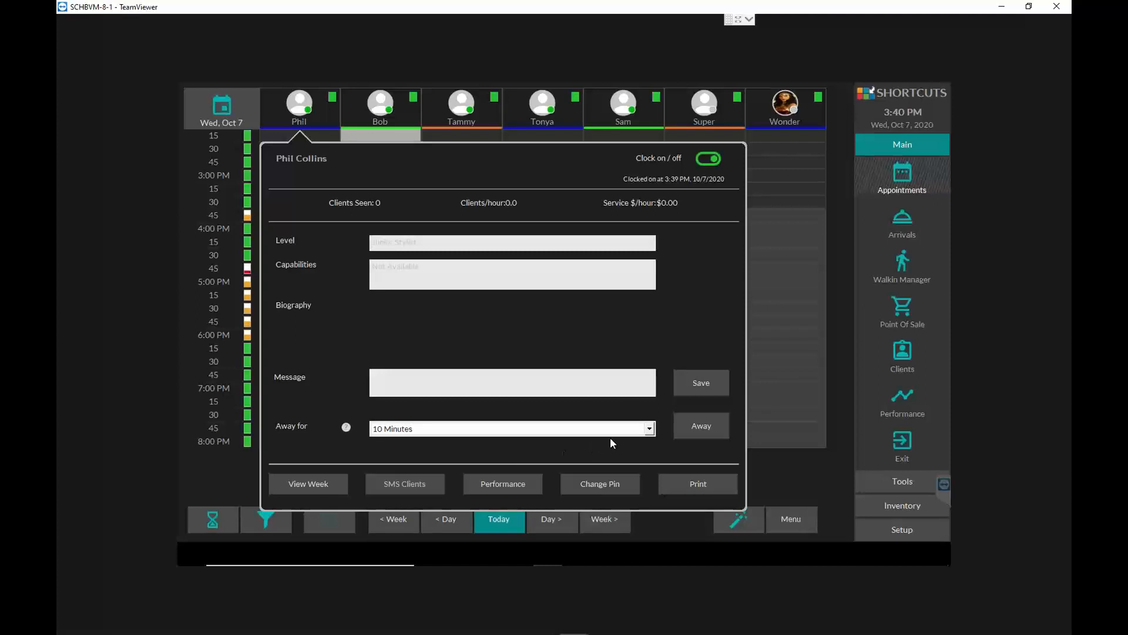
left_click(707, 426)
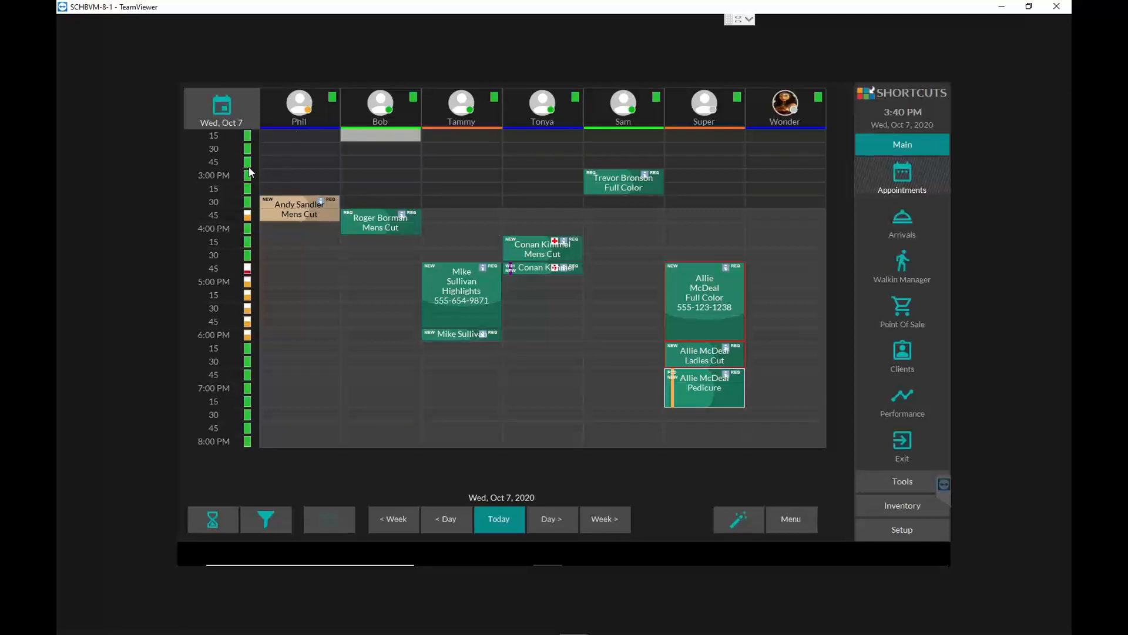
- Return the first-column employee from away and clock them off, declaring cash tips of 0 and completing the card tips
left_click(316, 115)
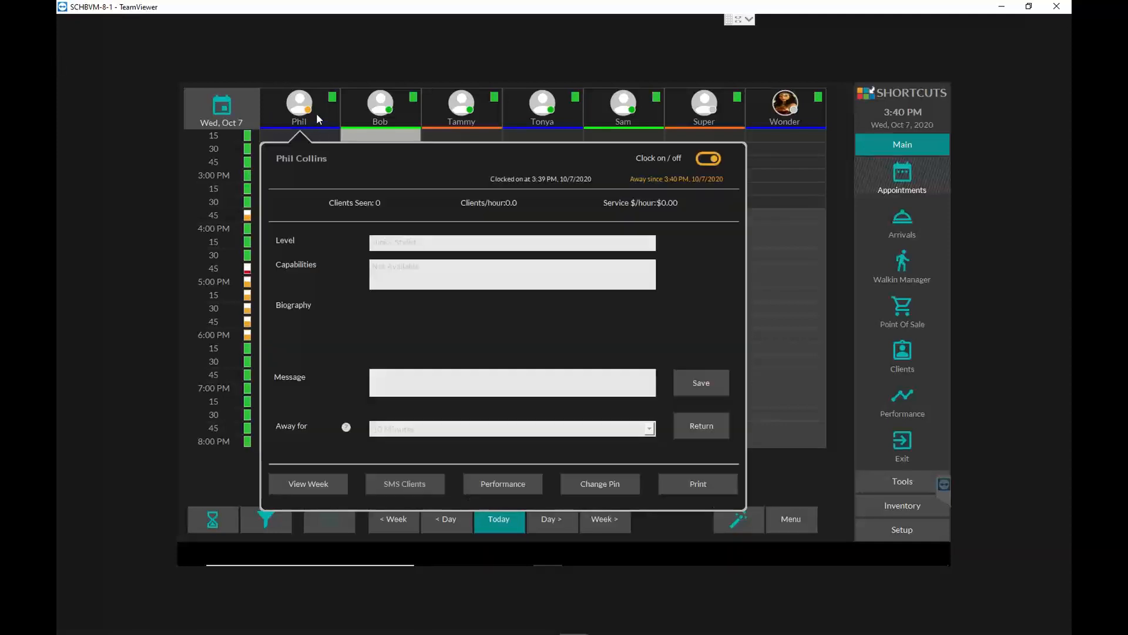
left_click(712, 426)
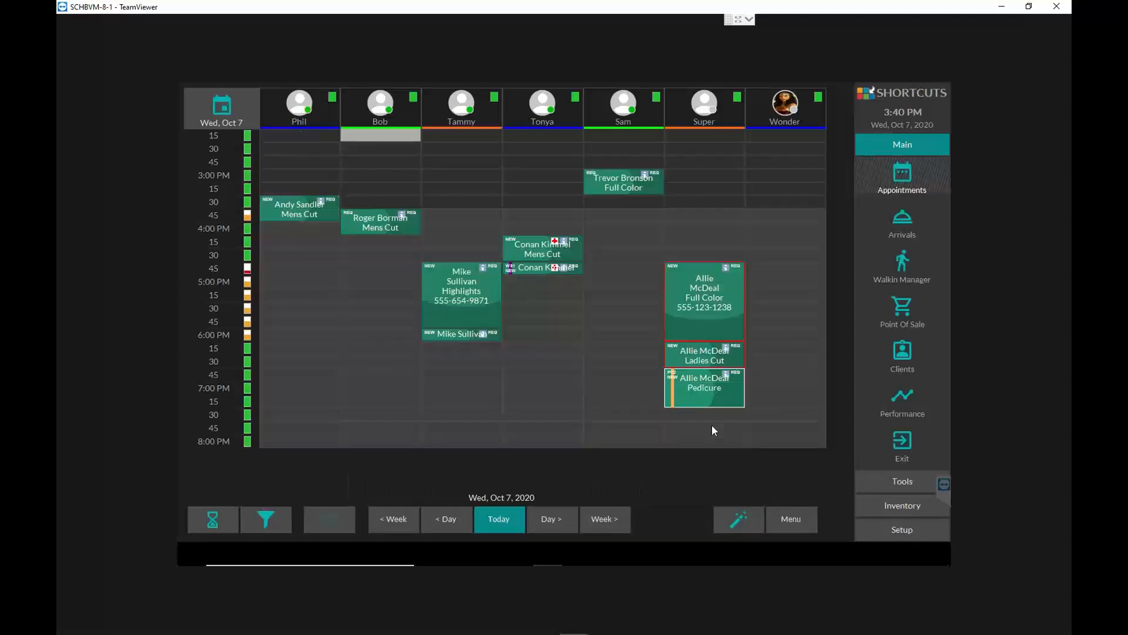
left_click(310, 111)
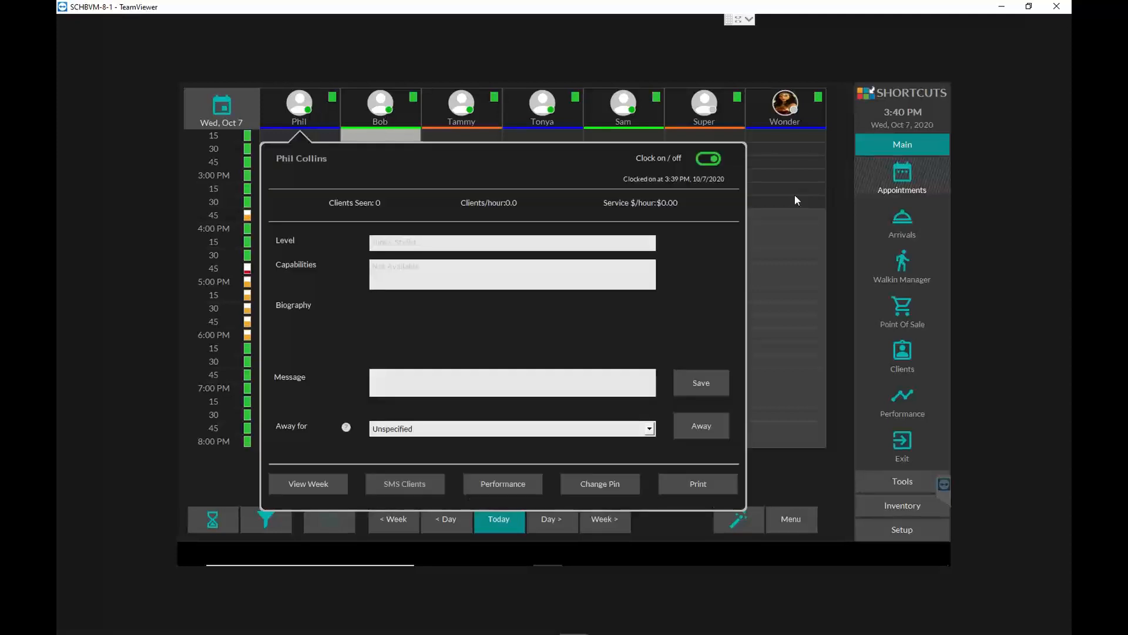
left_click(709, 159)
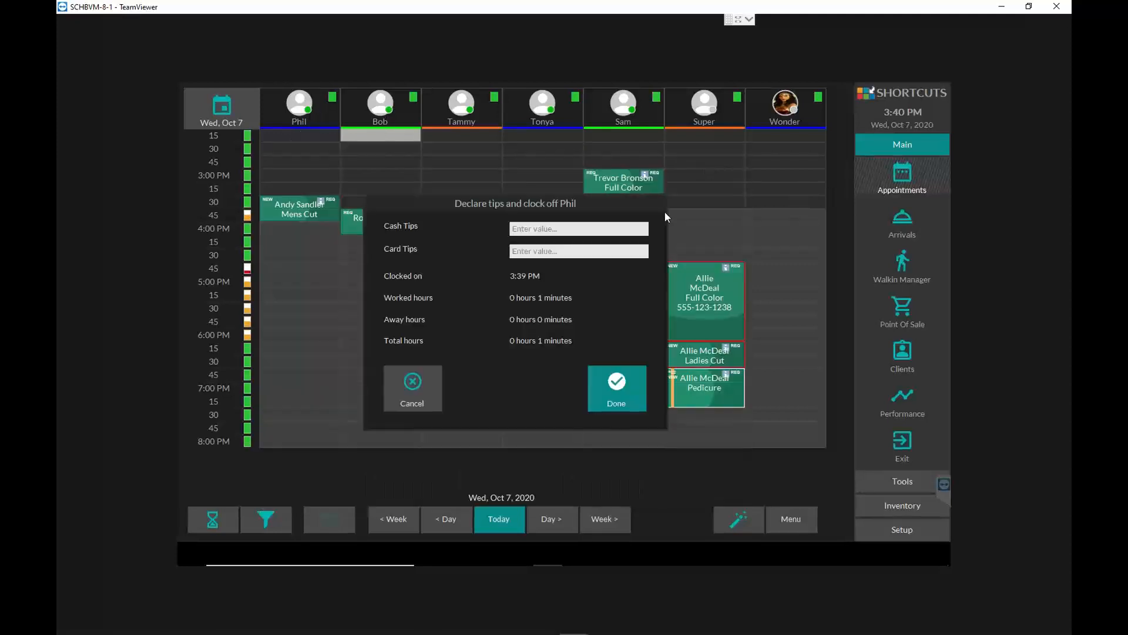
left_click(616, 392)
left_click(714, 316)
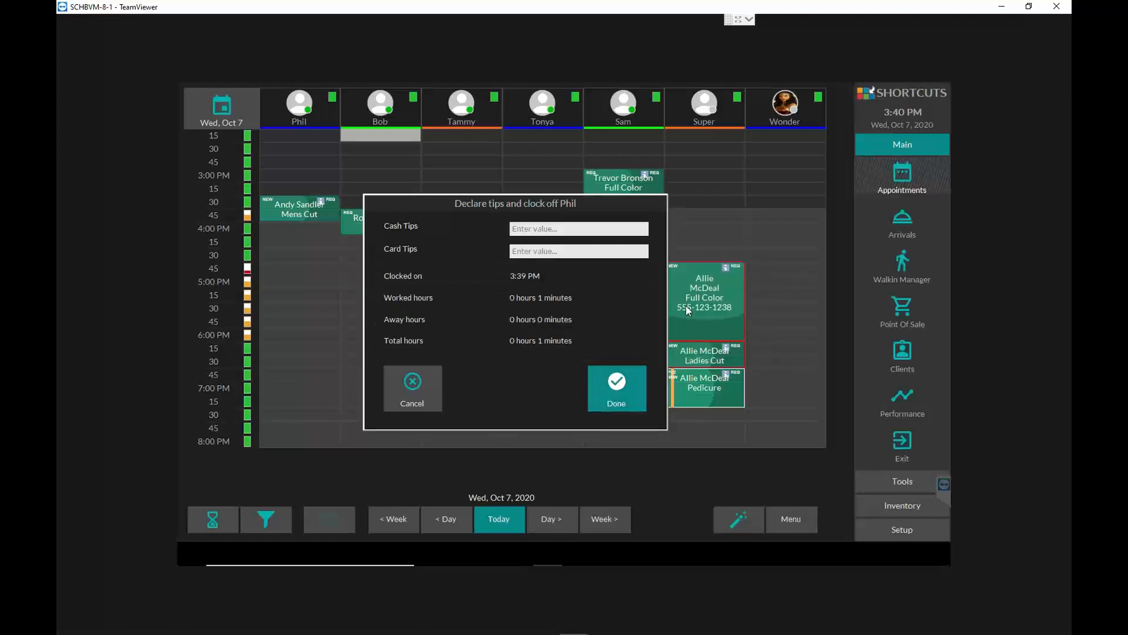
left_click(572, 229)
type("0")
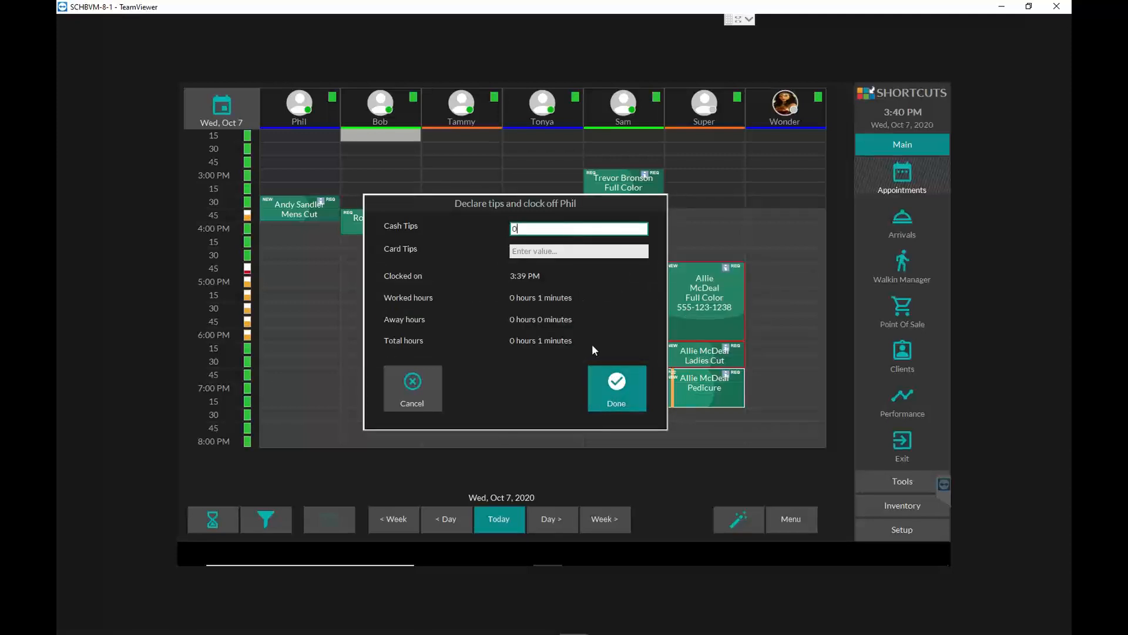
left_click(616, 387)
left_click(703, 309)
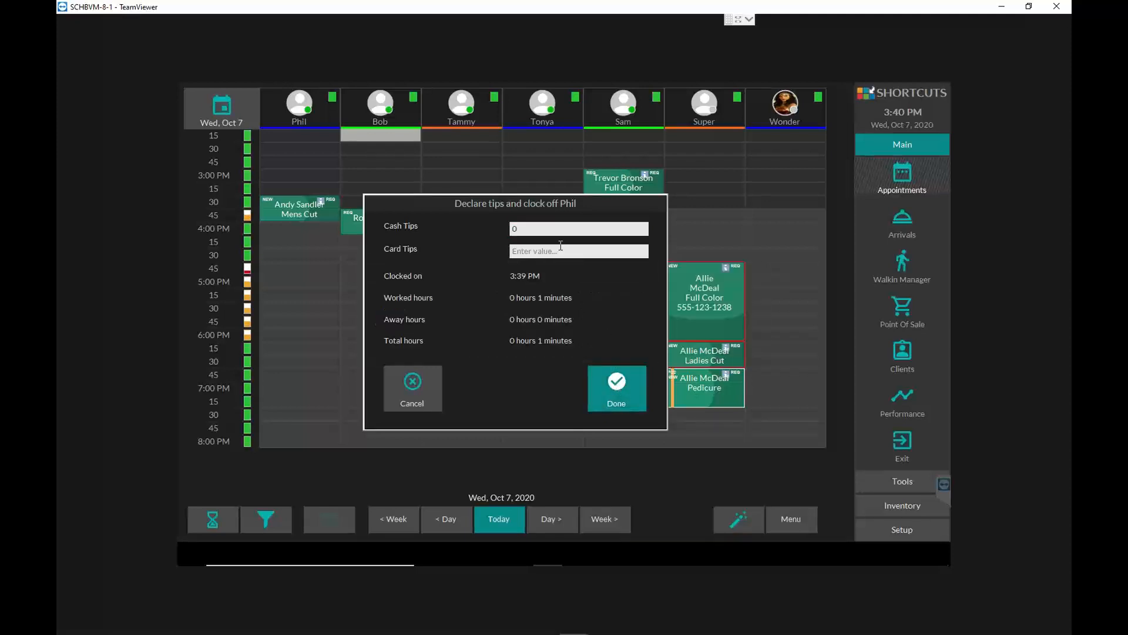
left_click(537, 252)
left_click(624, 387)
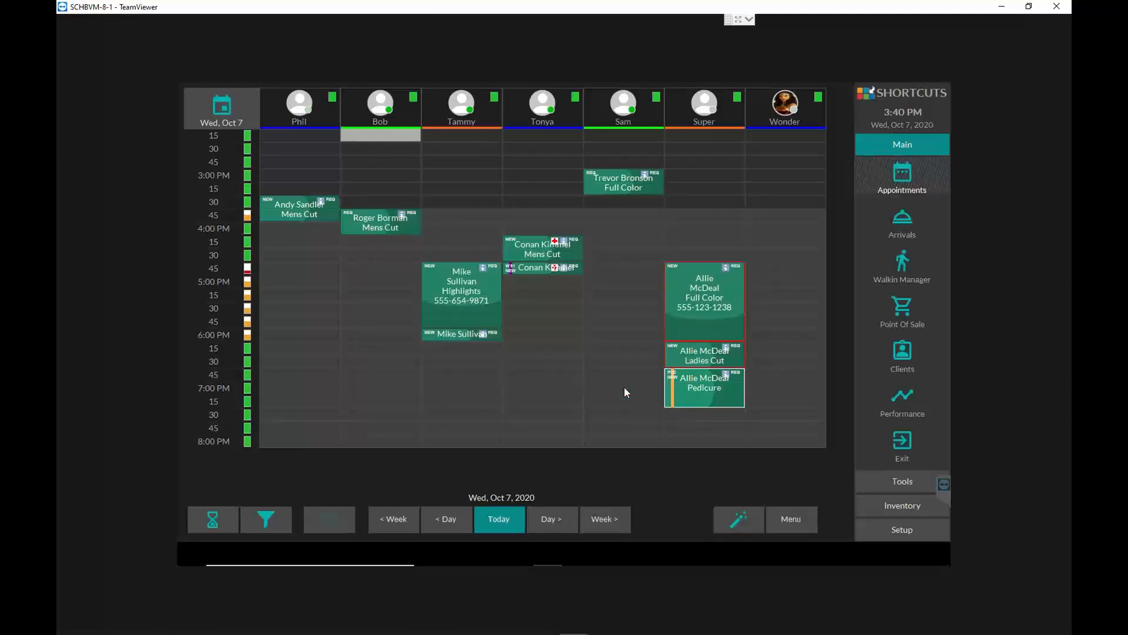
- Clock the first-column employee back on and mark them away for 30 minutes
left_click(320, 108)
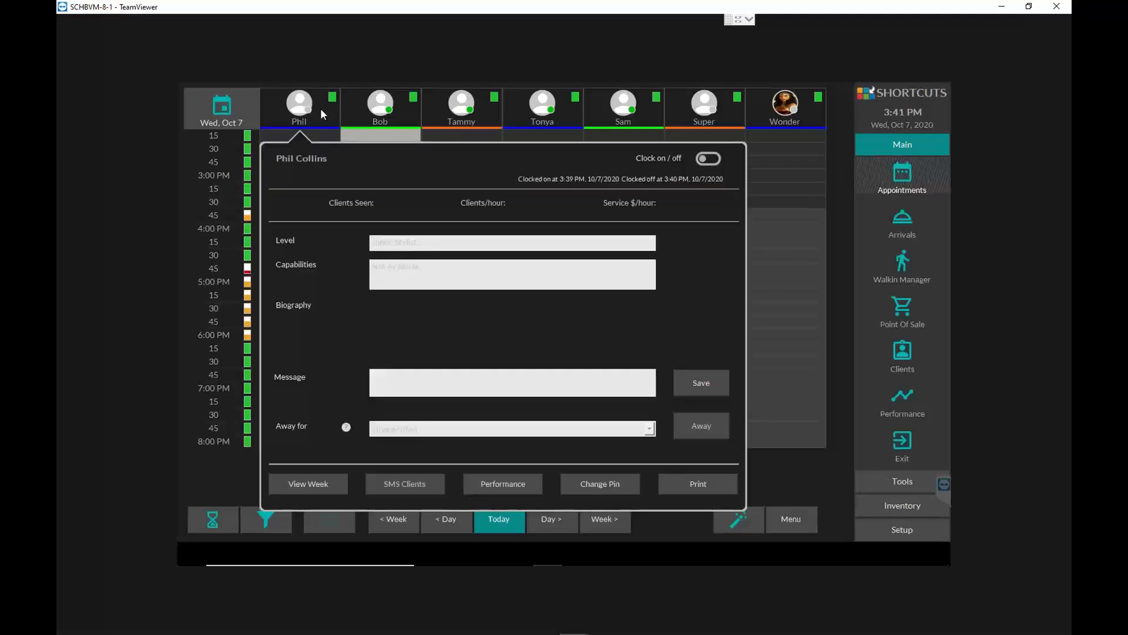
left_click(709, 158)
left_click(288, 111)
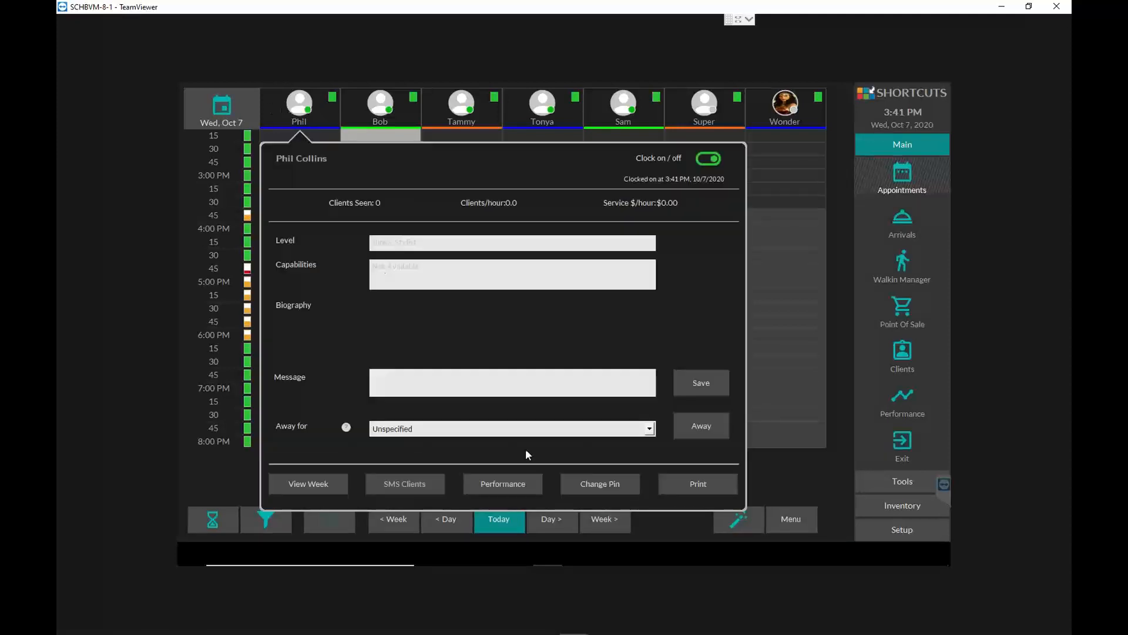
left_click(650, 429)
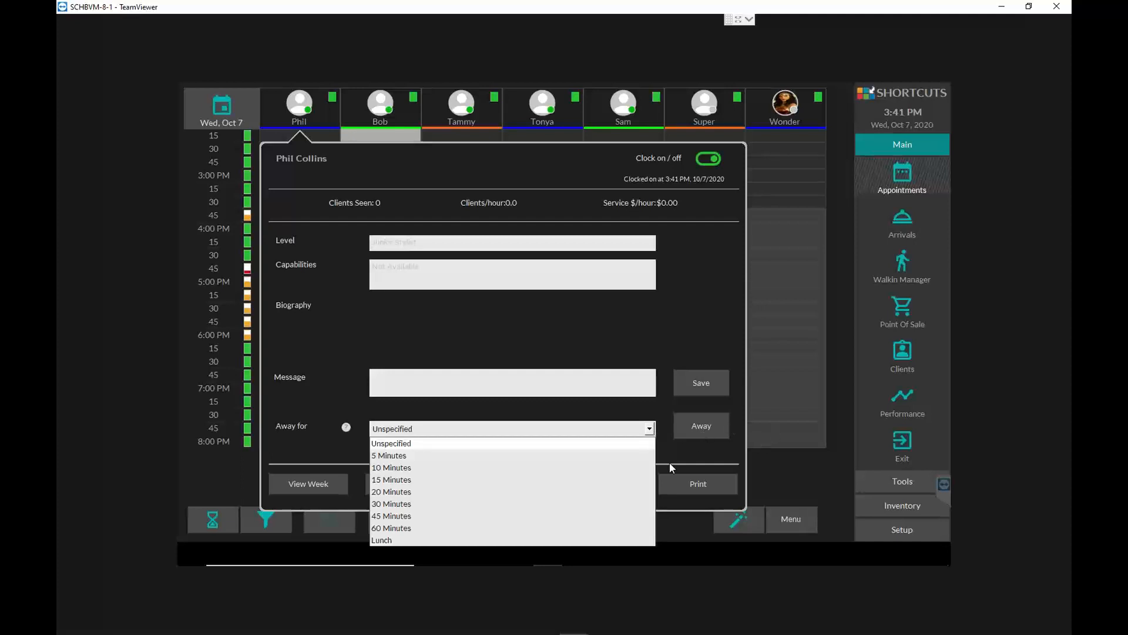
left_click(703, 427)
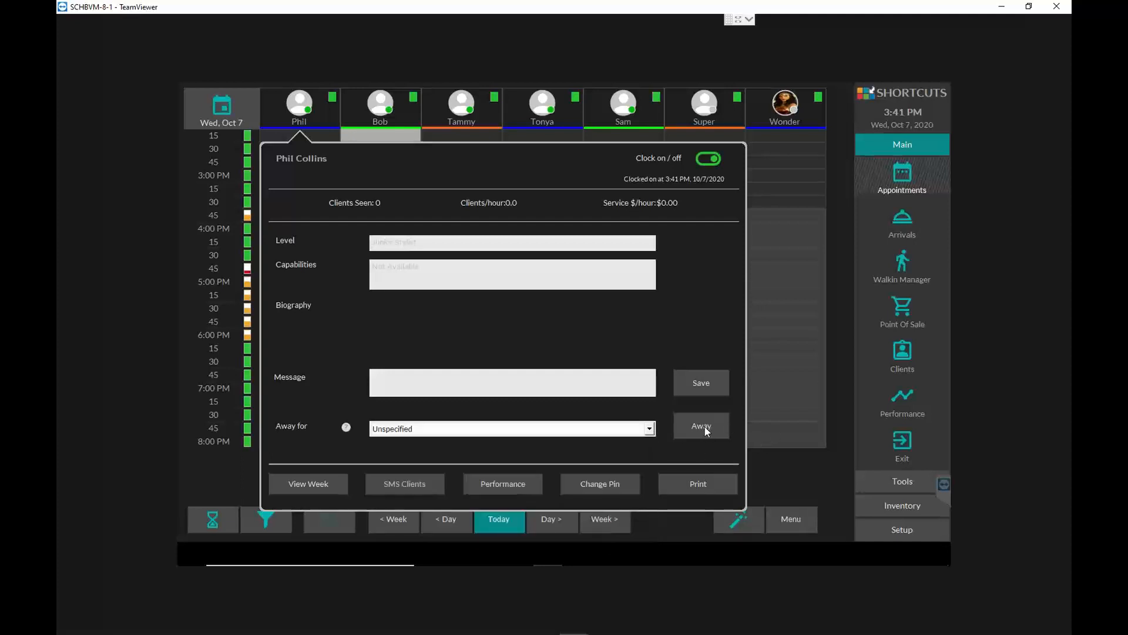
left_click(618, 433)
left_click(579, 503)
left_click(710, 426)
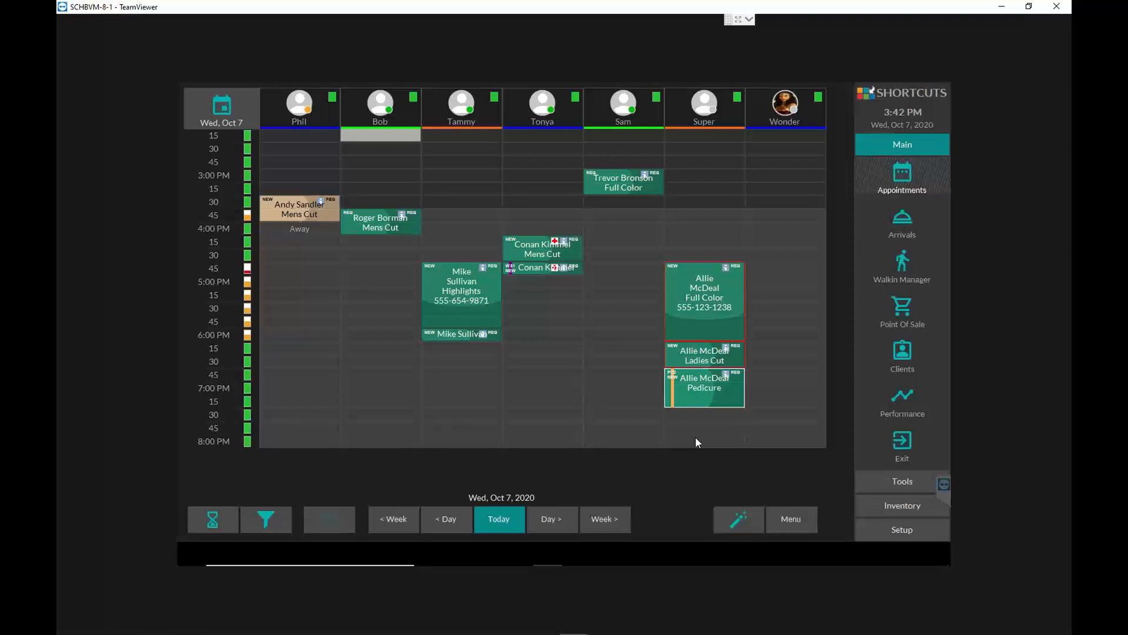
- Save the message "Your turn to take out the trash" on the first-column employee's card and close the card
mouse_move(733, 563)
left_click(299, 109)
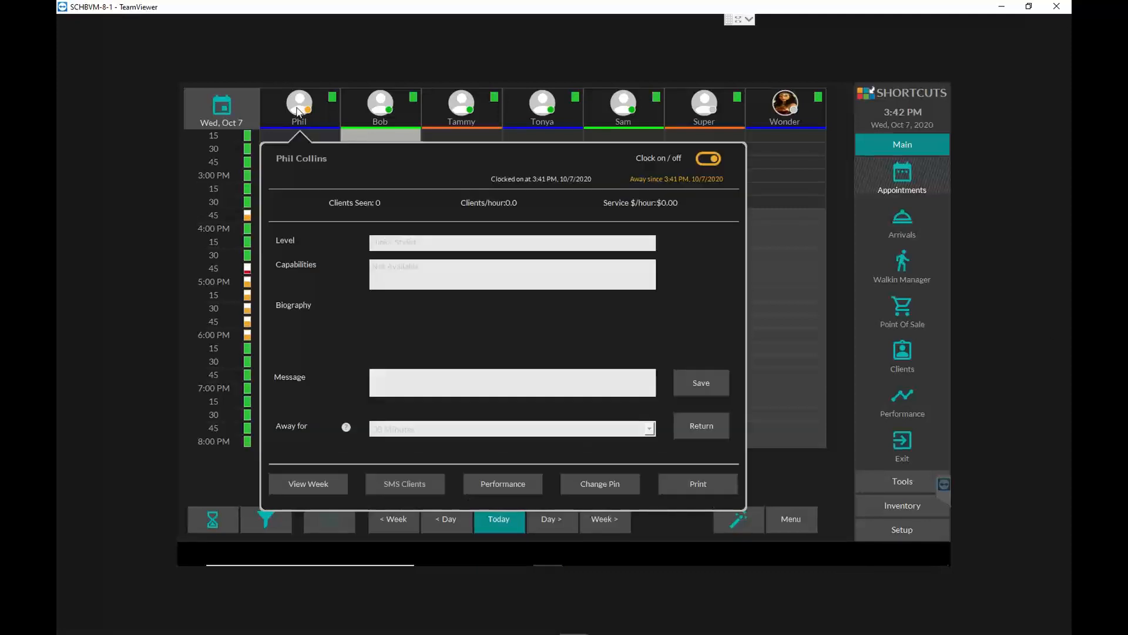
left_click(463, 381)
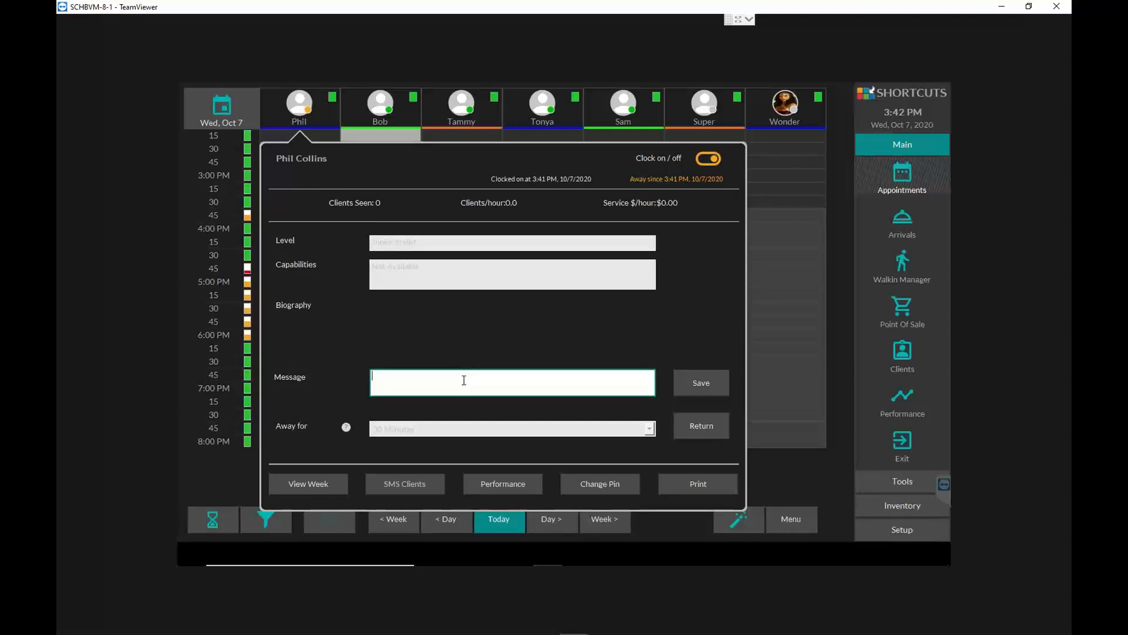
type("Your turn to take out the trash")
left_click(715, 383)
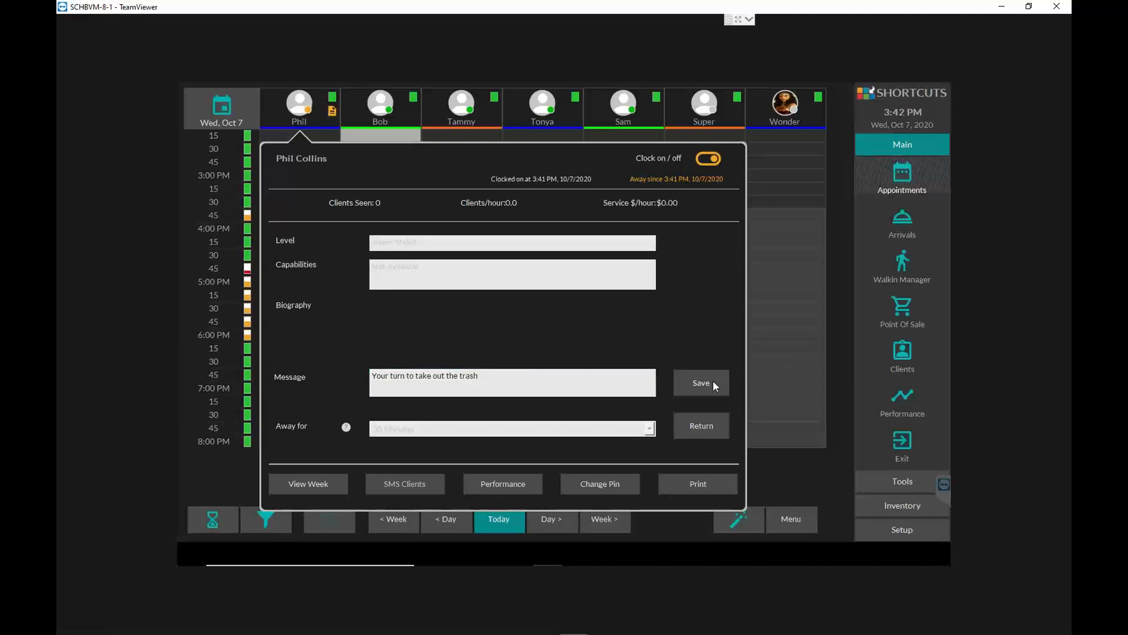
left_click(761, 473)
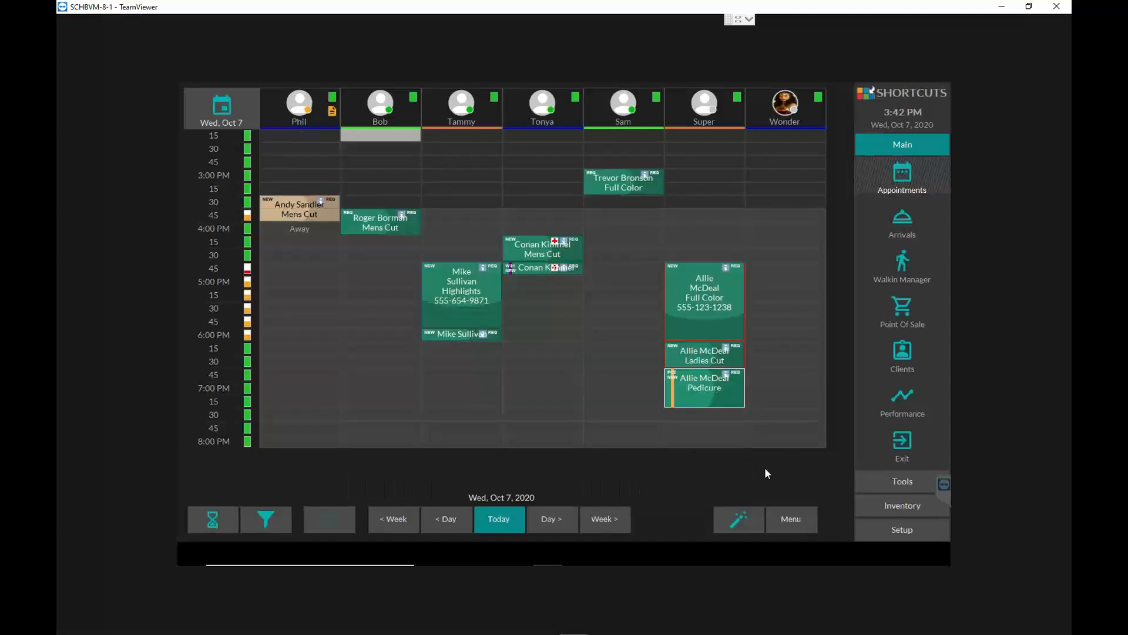
- Reopen the first-column employee's card to review the saved message, leaving its text as it is
left_click(327, 114)
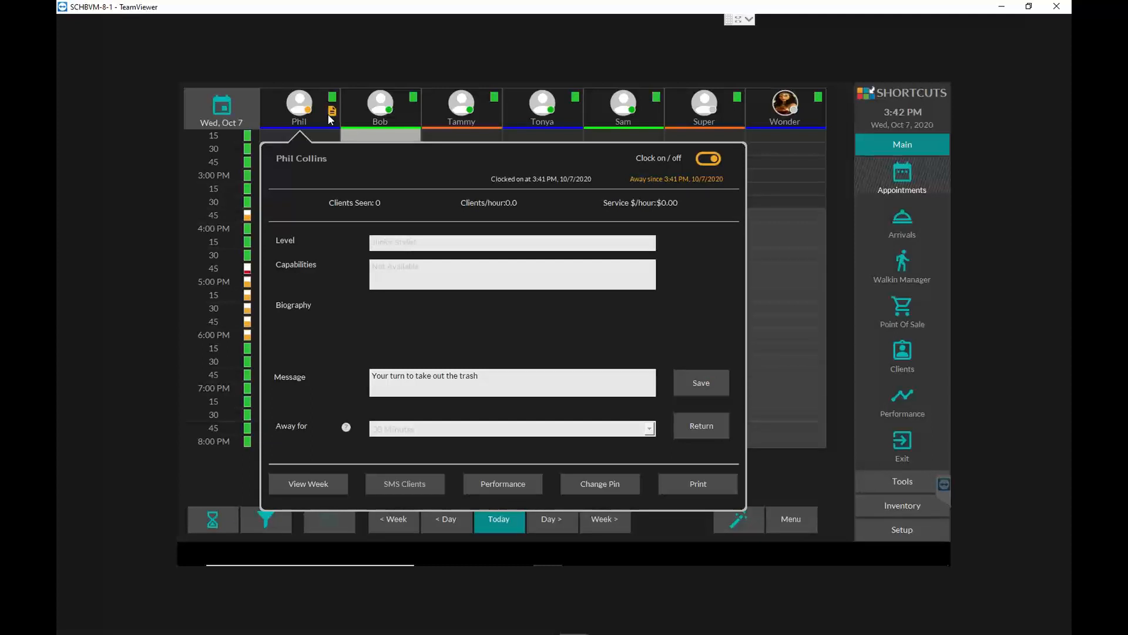
left_click_drag(499, 376, 372, 388)
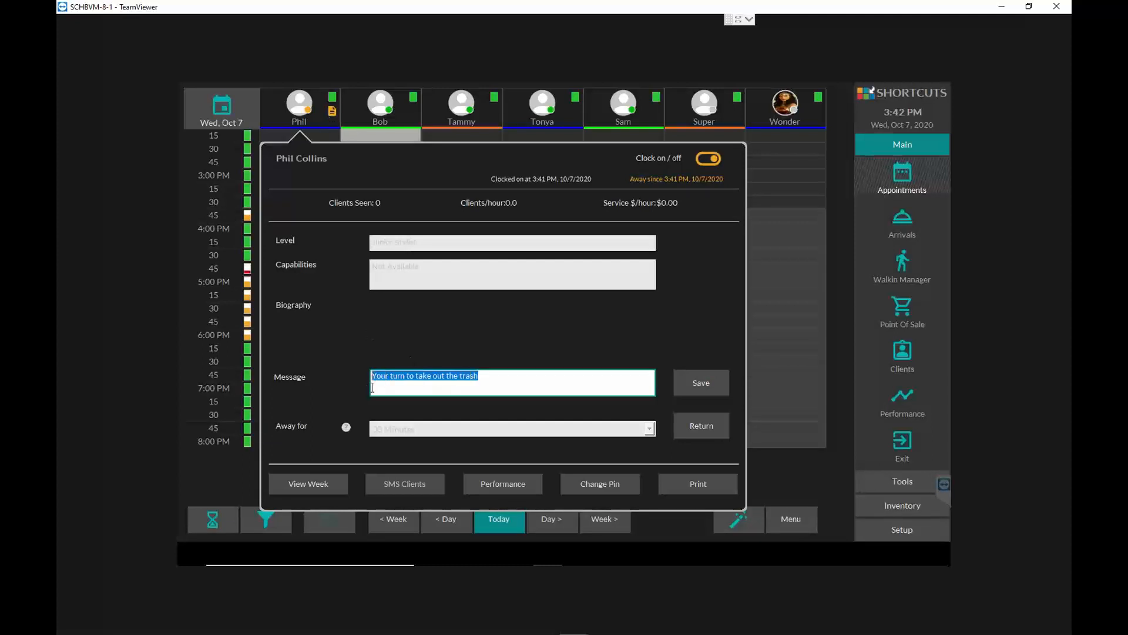
left_click(771, 474)
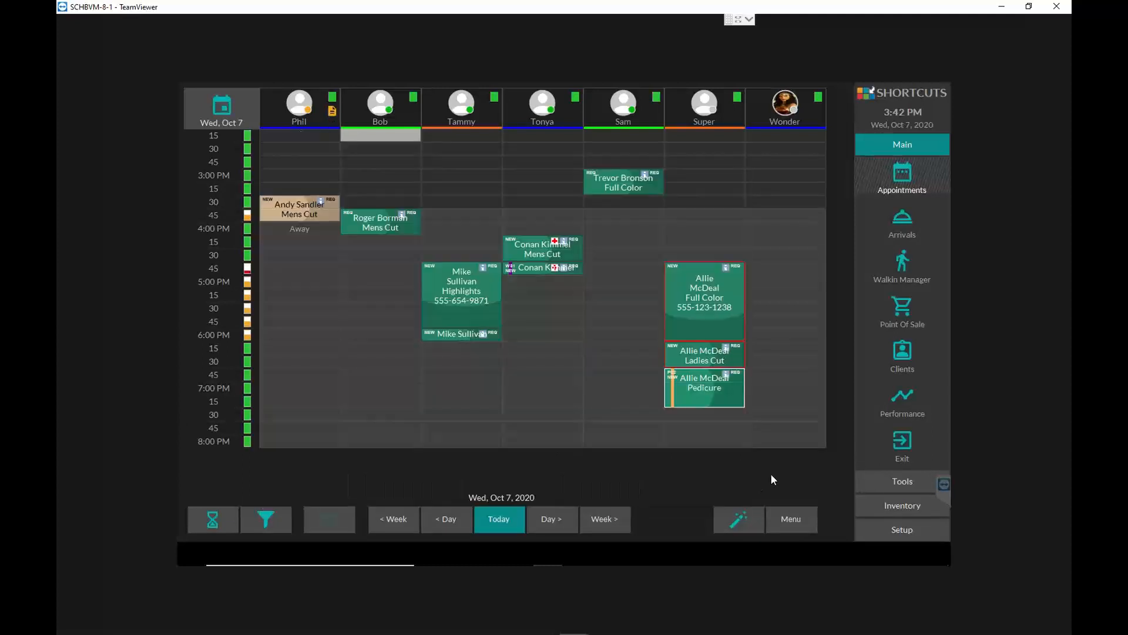
- Move the appointment book forward day by day to Friday, October 9, 2020
left_click(544, 519)
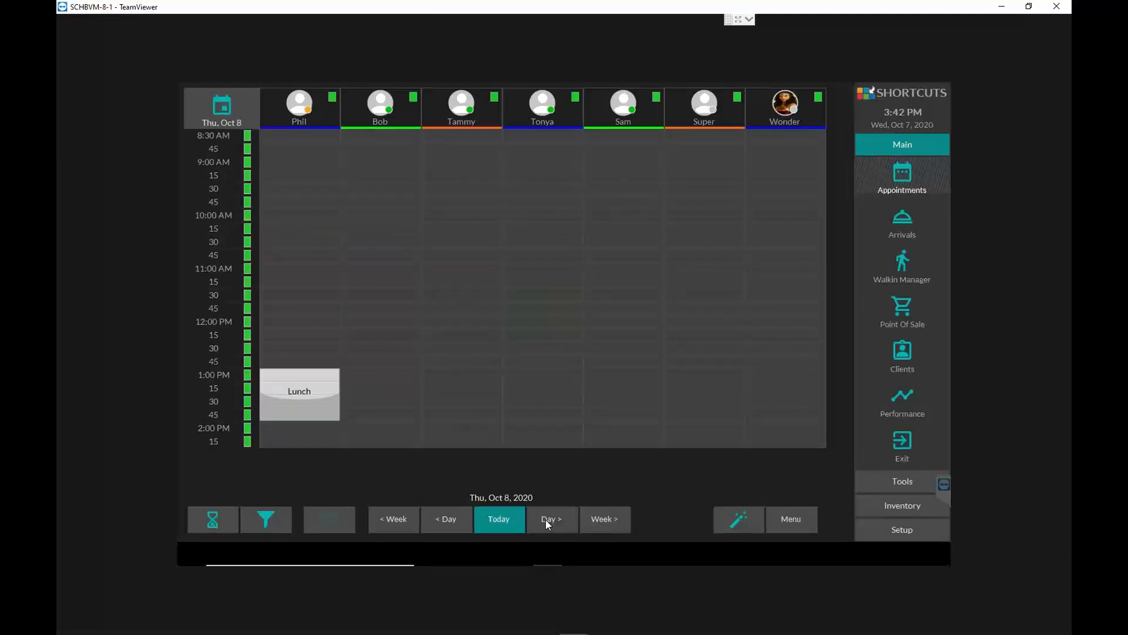
left_click(562, 519)
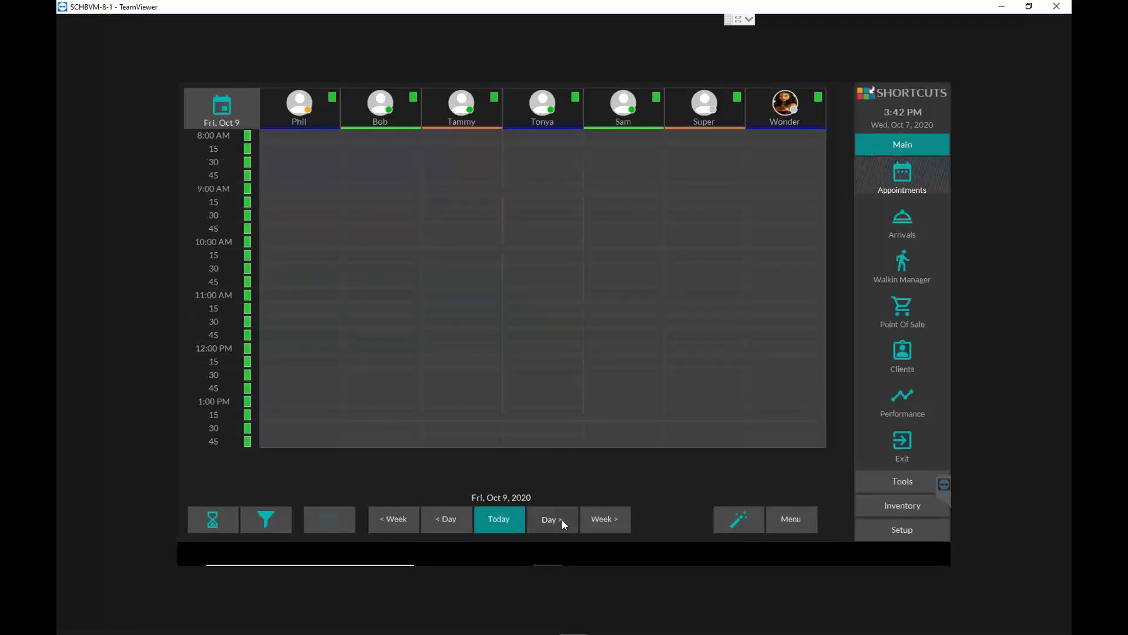
- Move the appointment book forward to Sunday, October 11, 2020, and return it to today's date
left_click(562, 519)
left_click(553, 521)
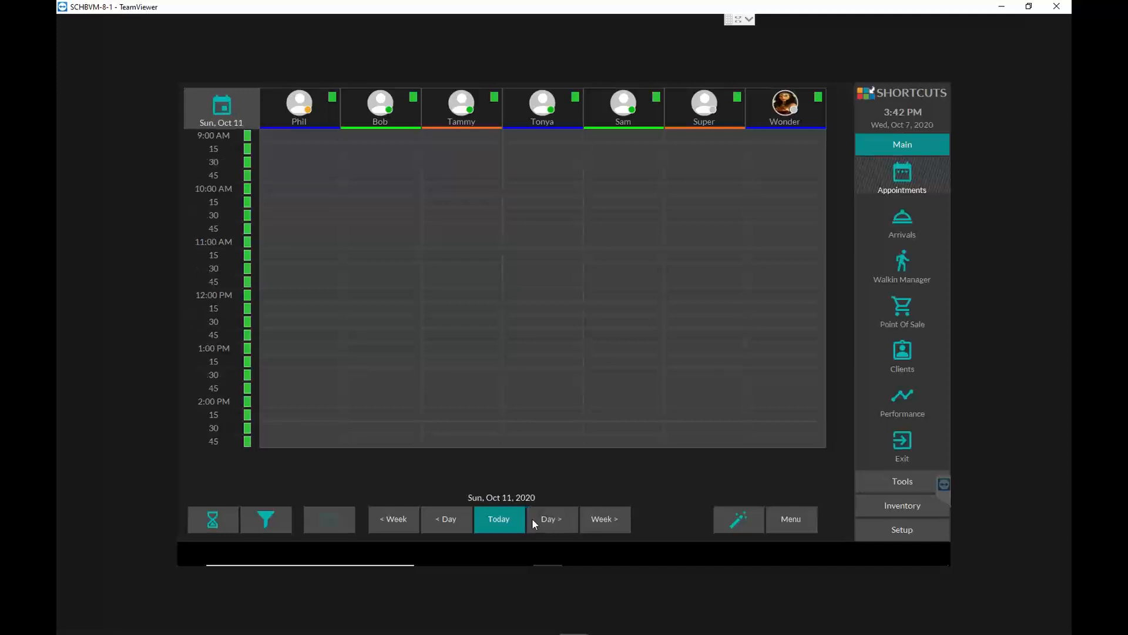
left_click(501, 520)
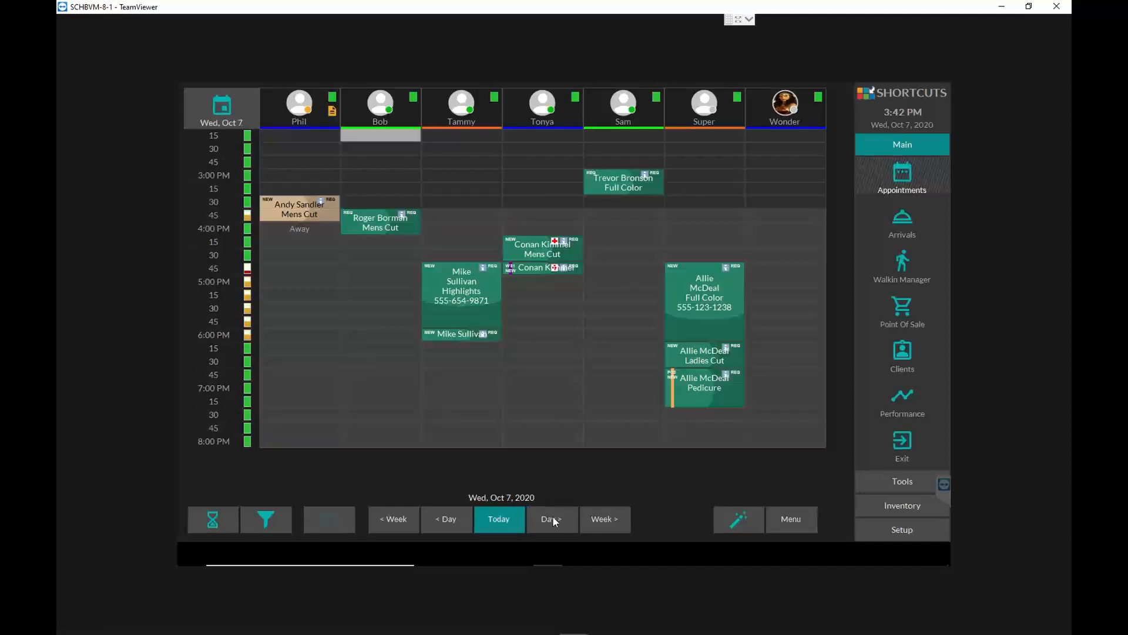
- Advance the appointment book to Thursday, October 8, and view the second- and first-column employees' cards for that day
left_click(553, 519)
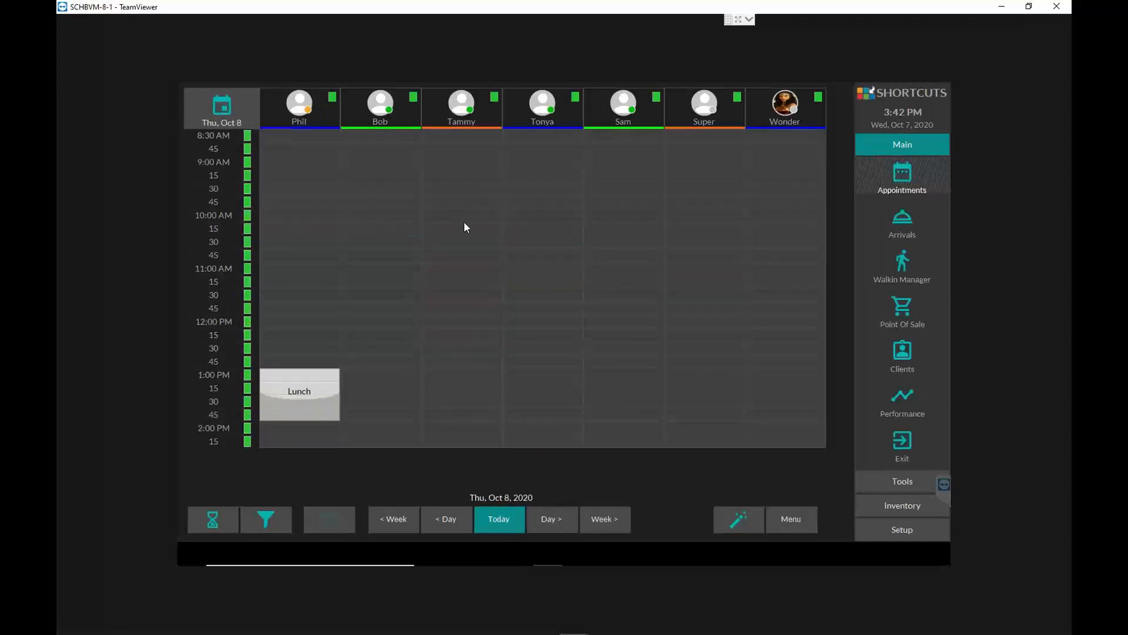
left_click(381, 112)
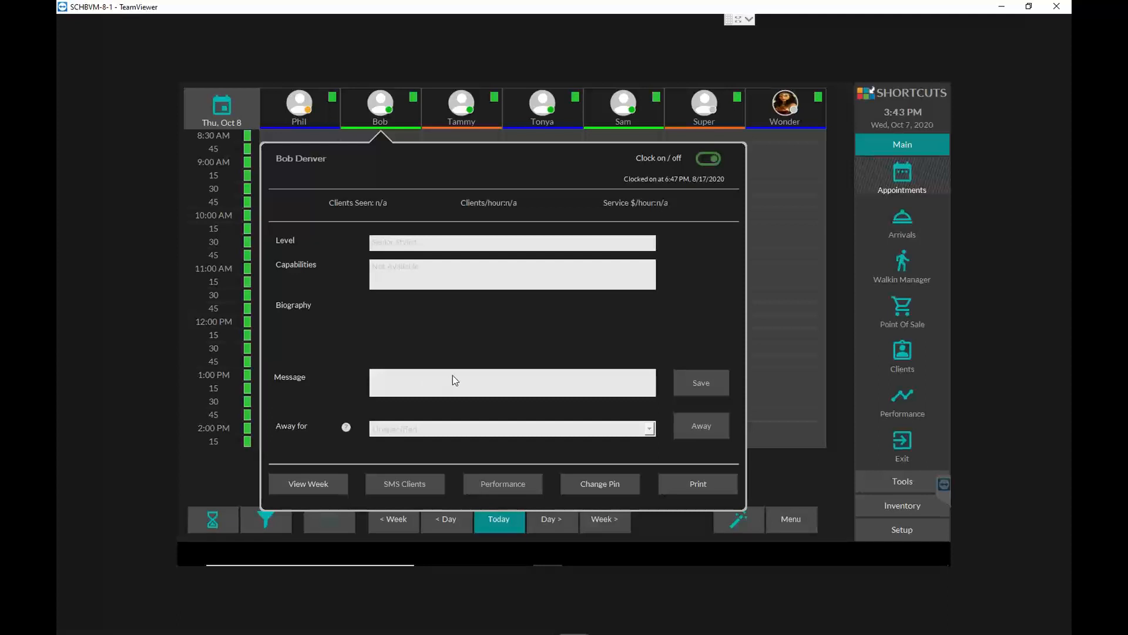
left_click(786, 482)
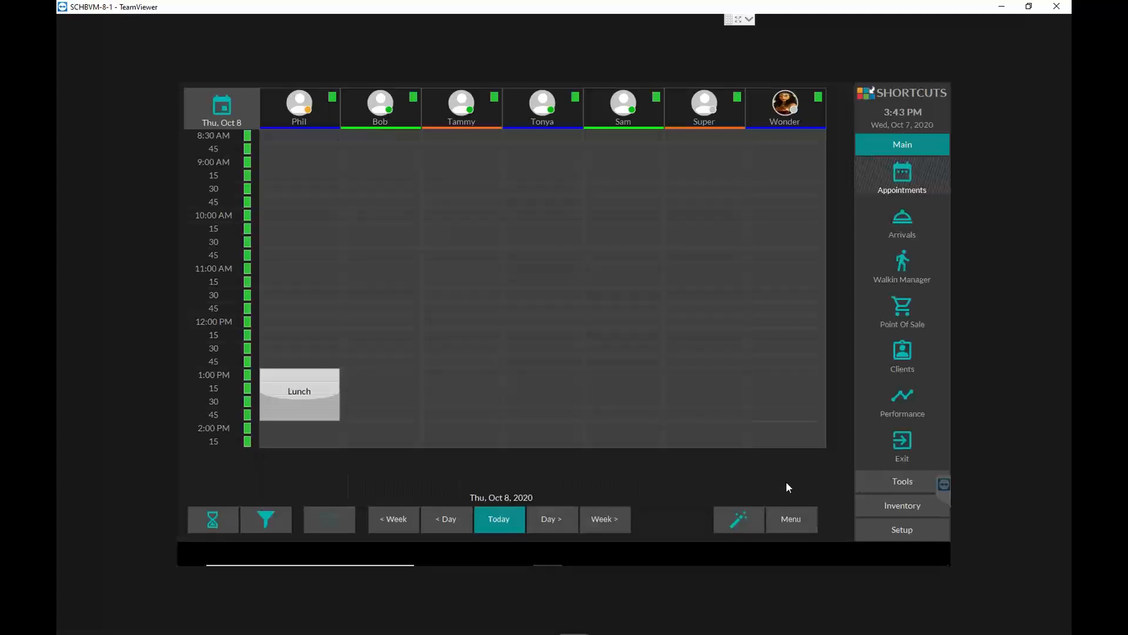
left_click(292, 119)
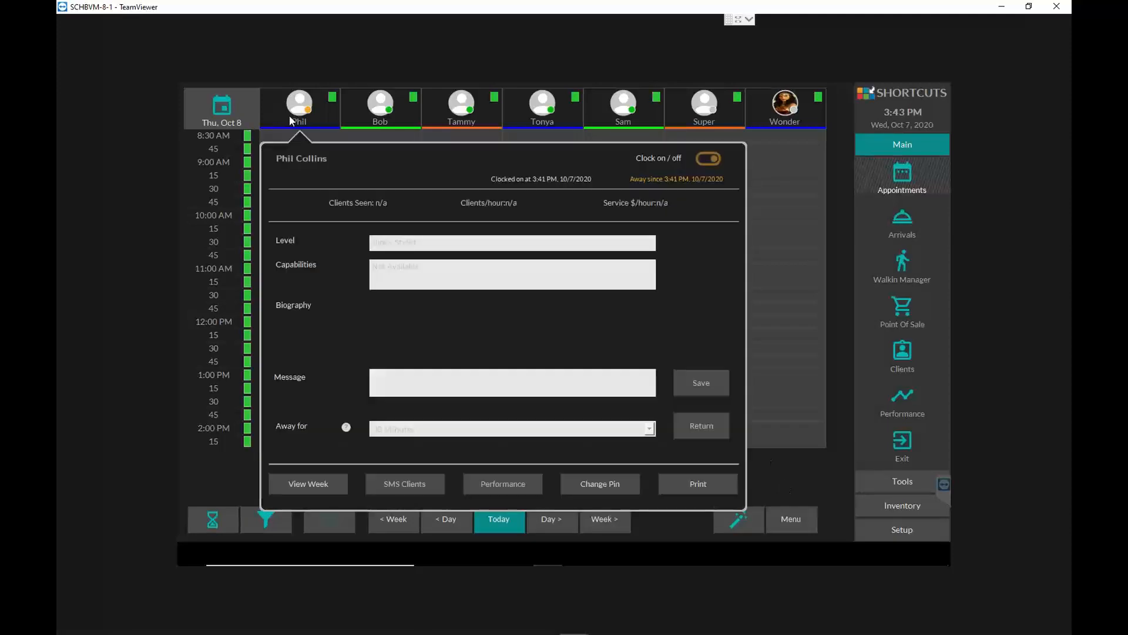
left_click(808, 490)
- Return the appointment book to today and check the message on the first-column employee's card, closing it when done
left_click(507, 521)
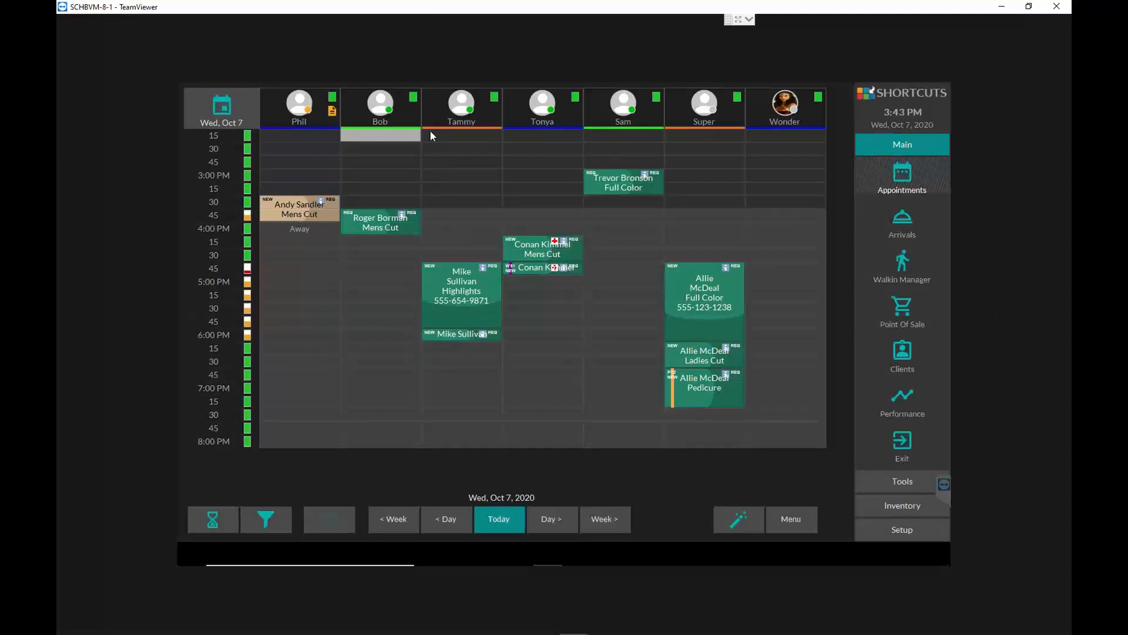
left_click(299, 108)
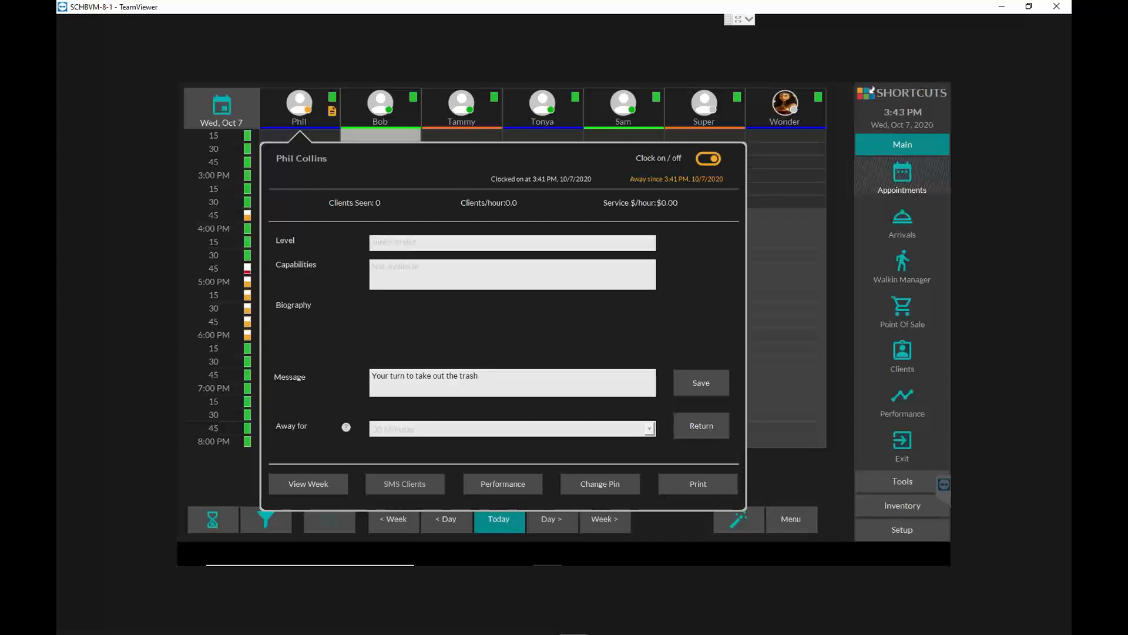
left_click(773, 475)
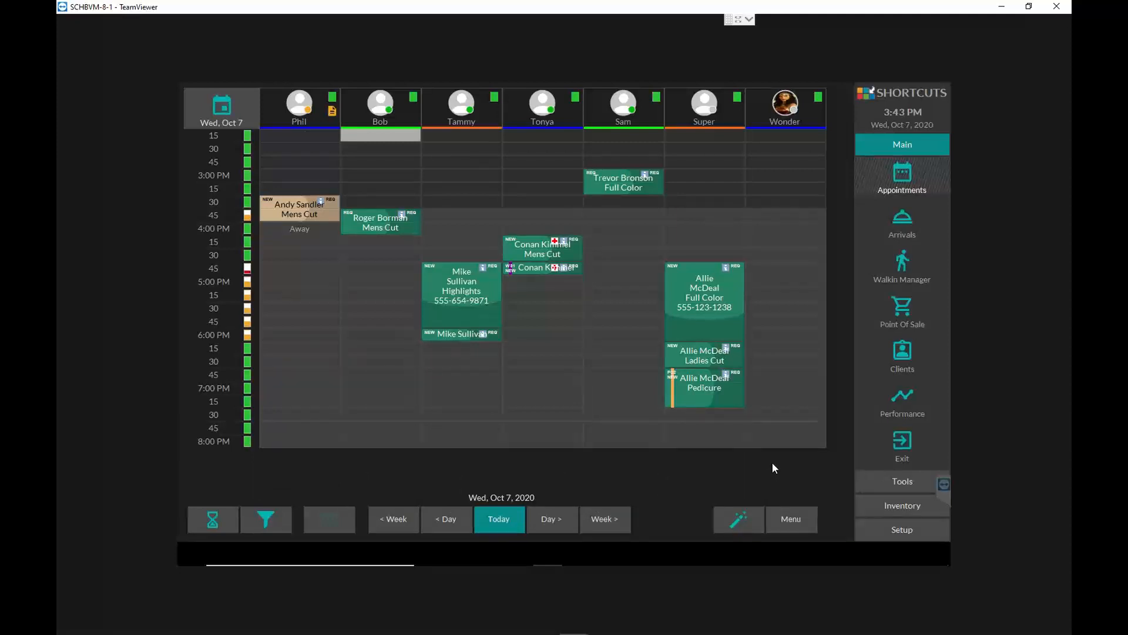
- Look through today's cards of the first-, fourth- and second-column employees
left_click(303, 105)
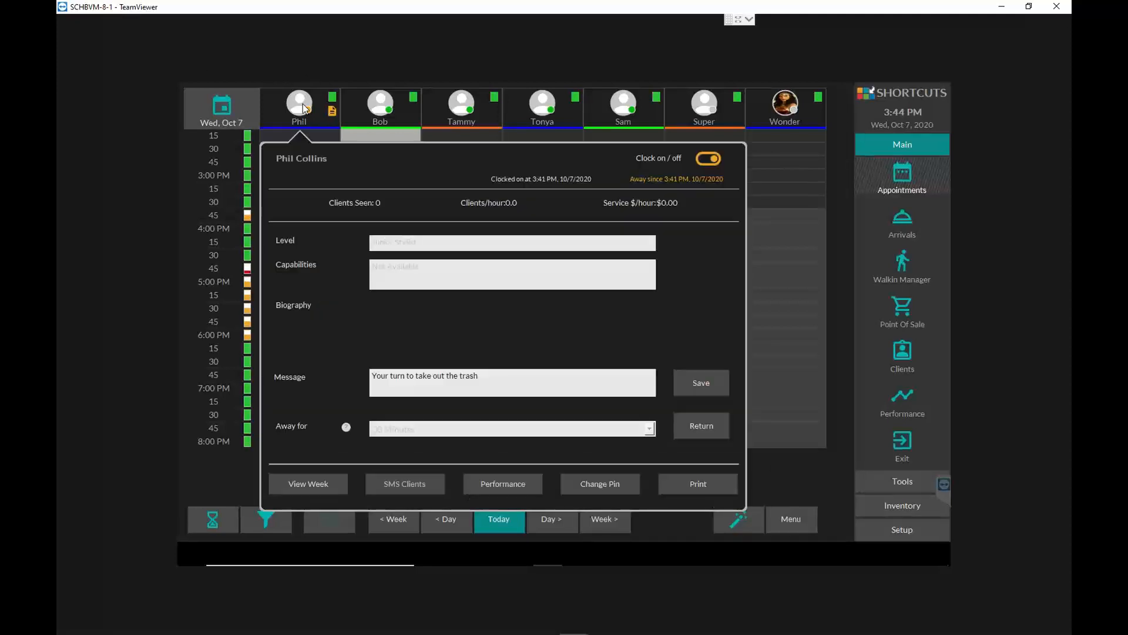
left_click(485, 105)
left_click(537, 108)
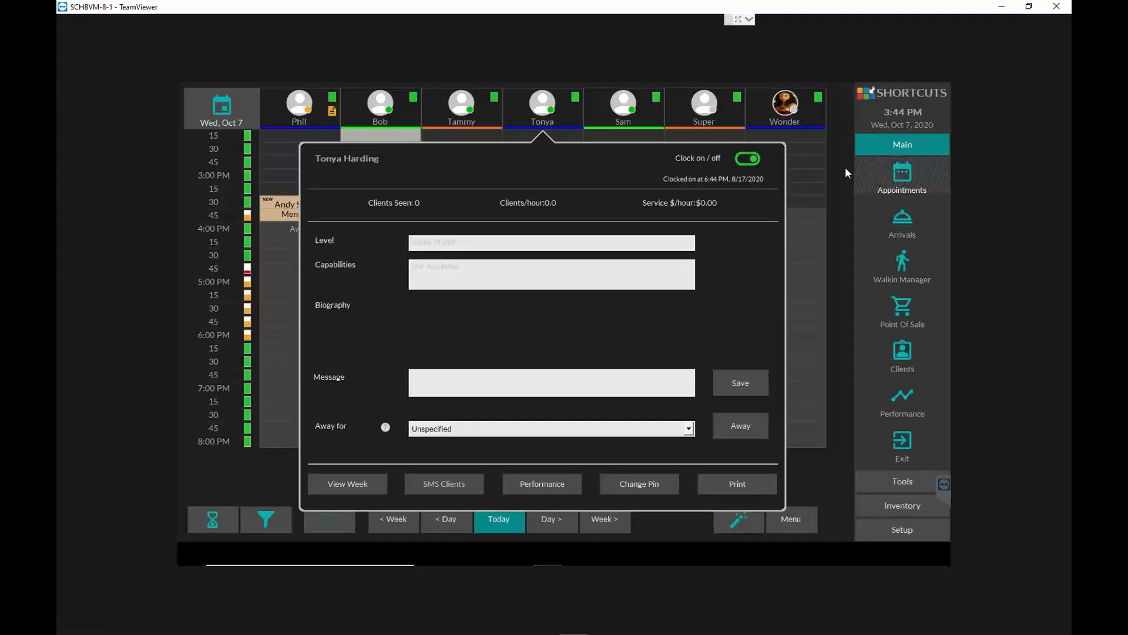
left_click(828, 246)
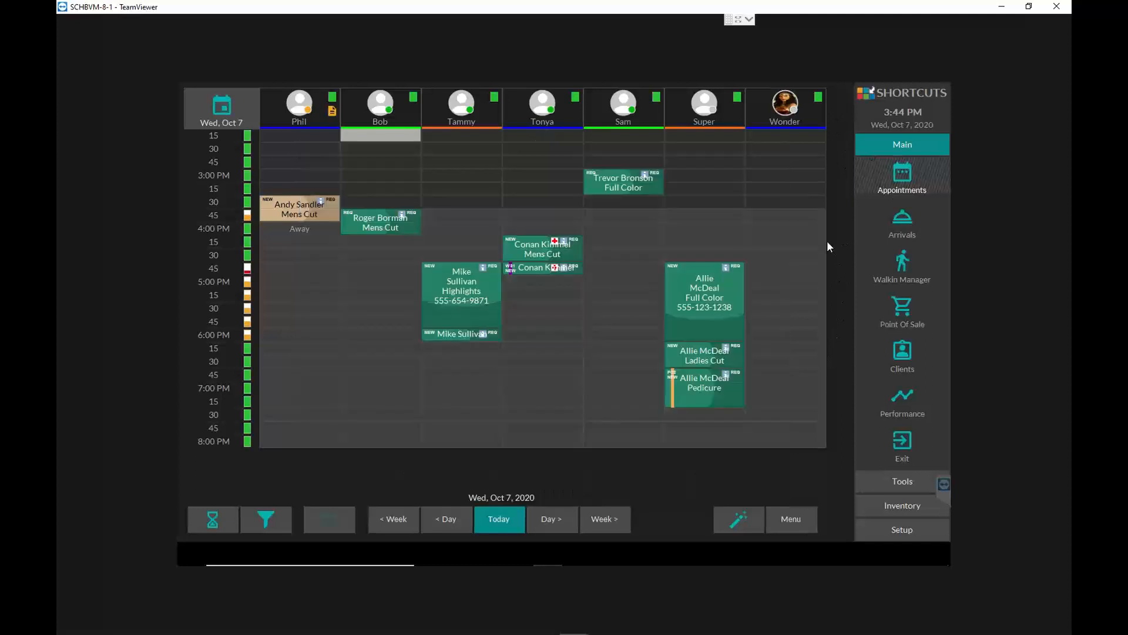
left_click(366, 112)
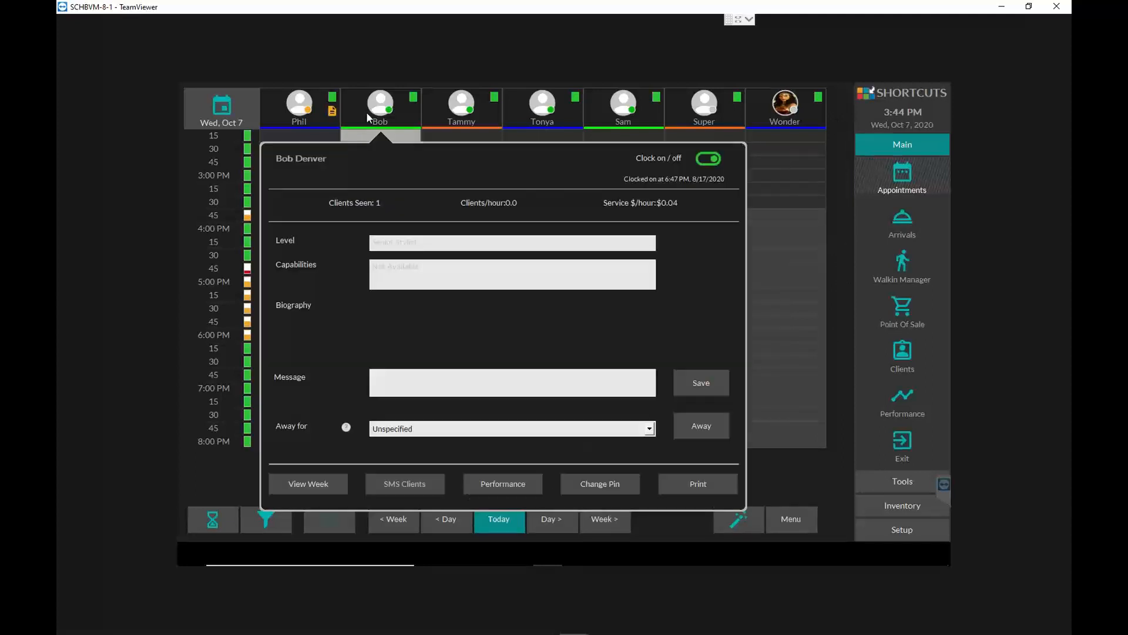
left_click(224, 303)
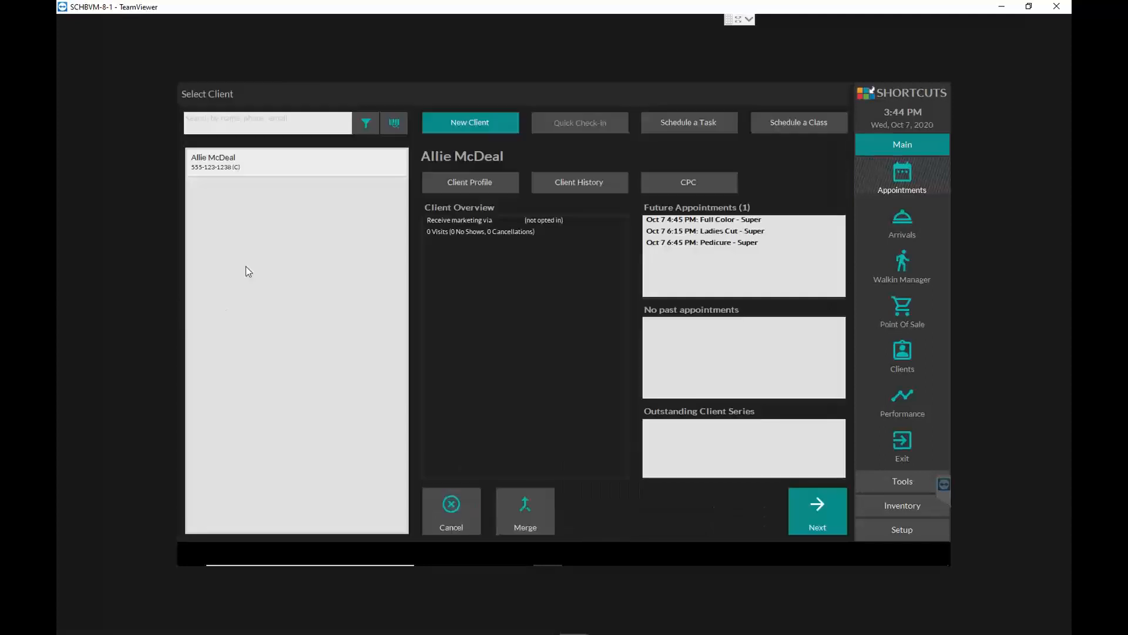
left_click(473, 522)
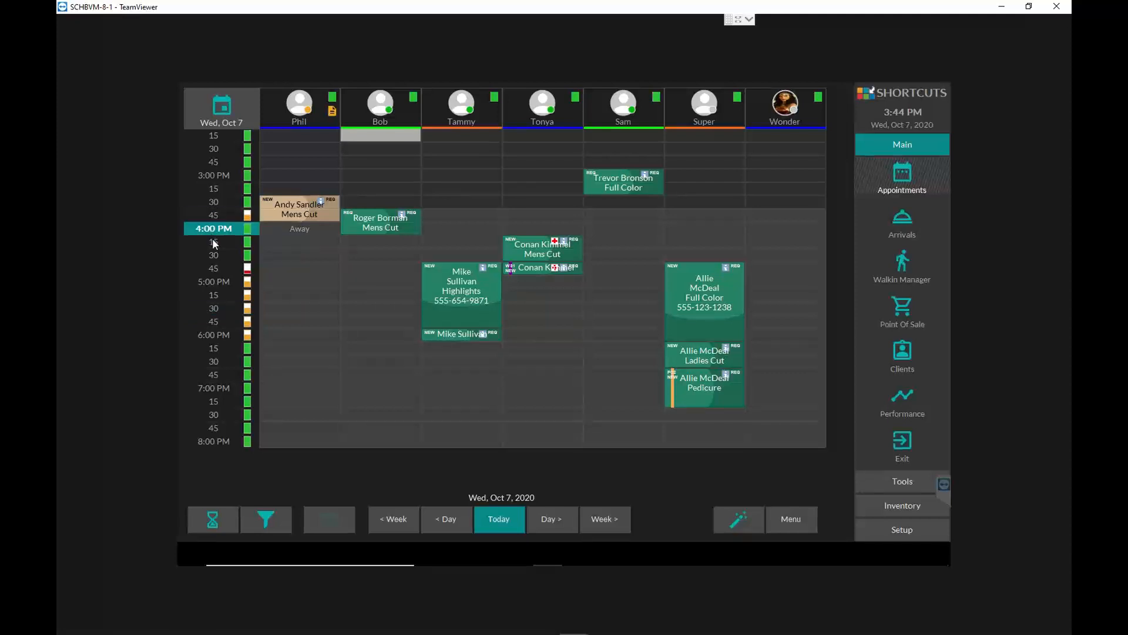
scroll(213, 226, "down", 1)
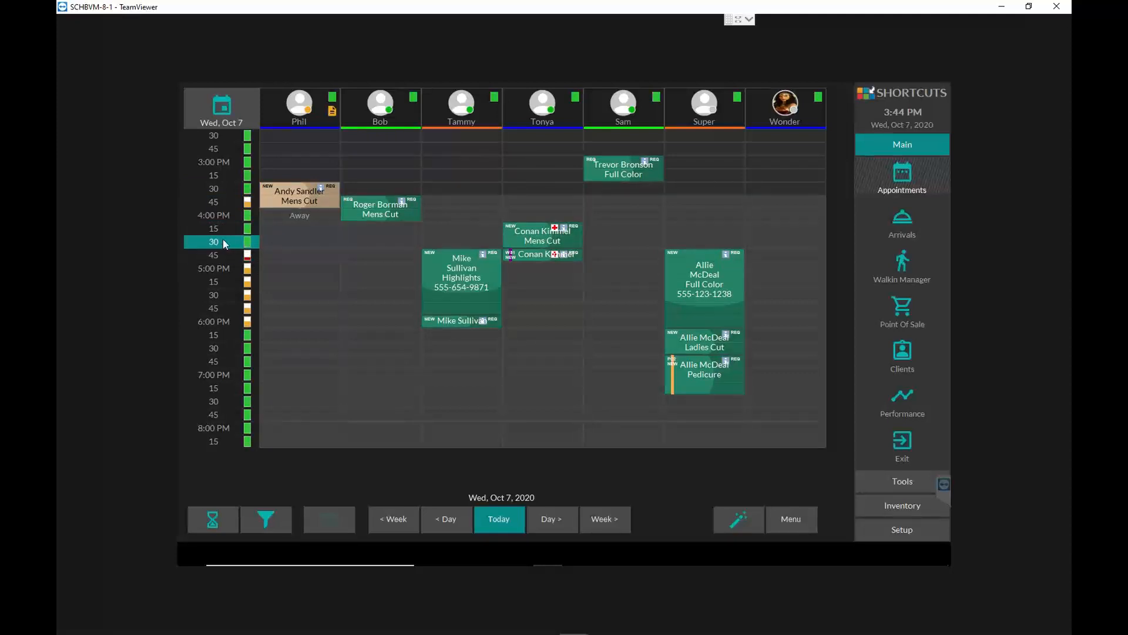
scroll(224, 239, "down", 1)
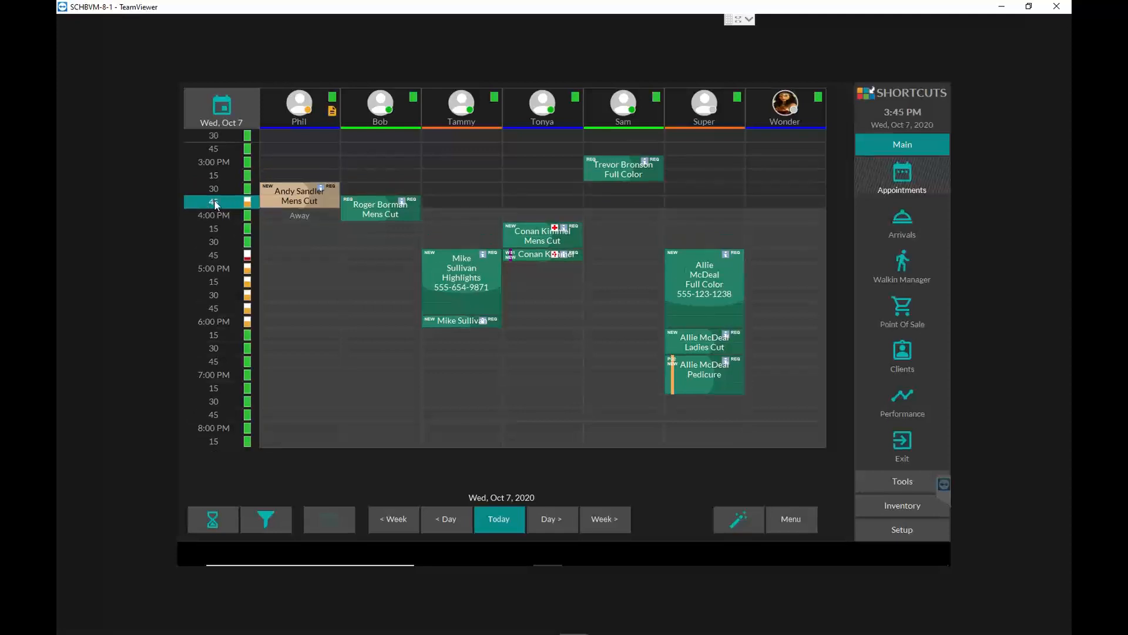
- Start an appointment for 3:45 PM without choosing an employee, and create a new client with first name, last name and cell phone
left_click(214, 201)
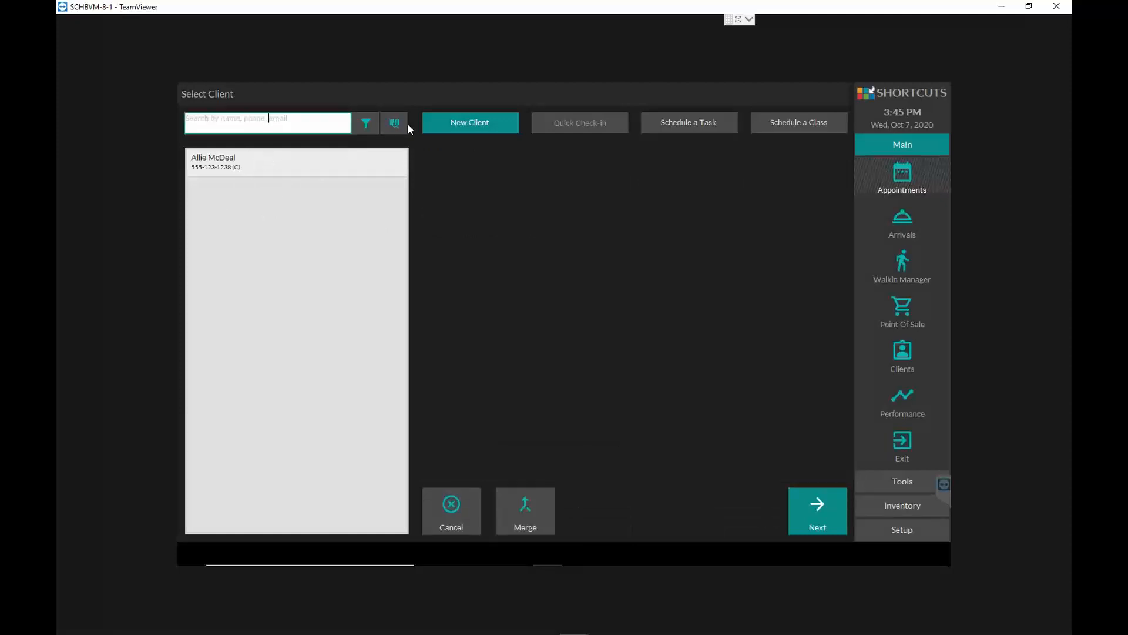
left_click(479, 123)
left_click(594, 259)
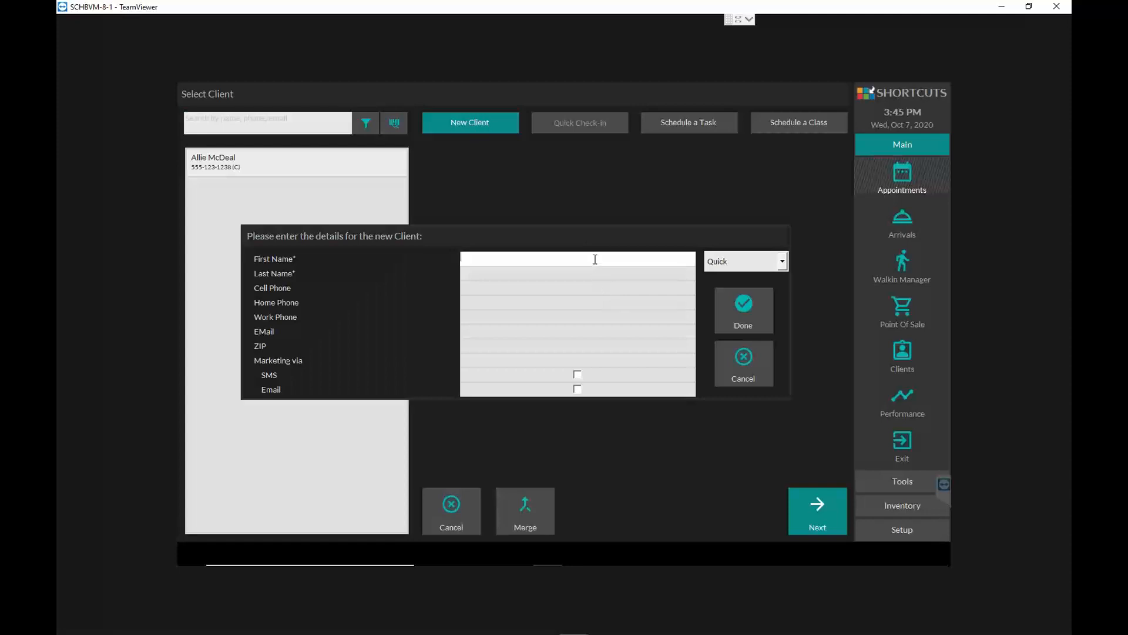
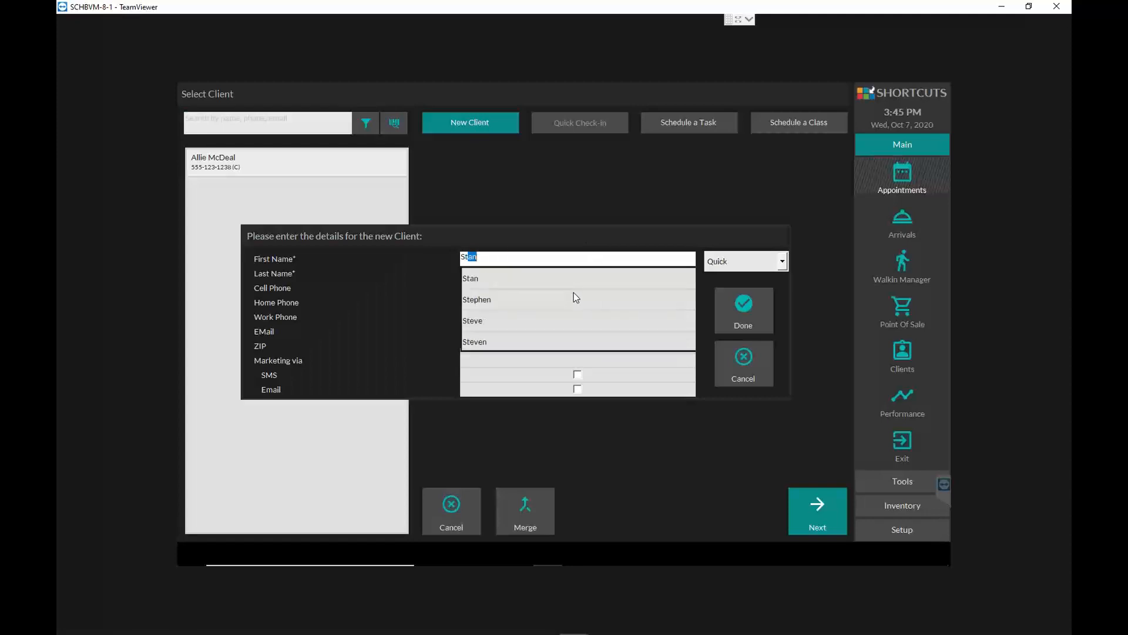
key("Tab")
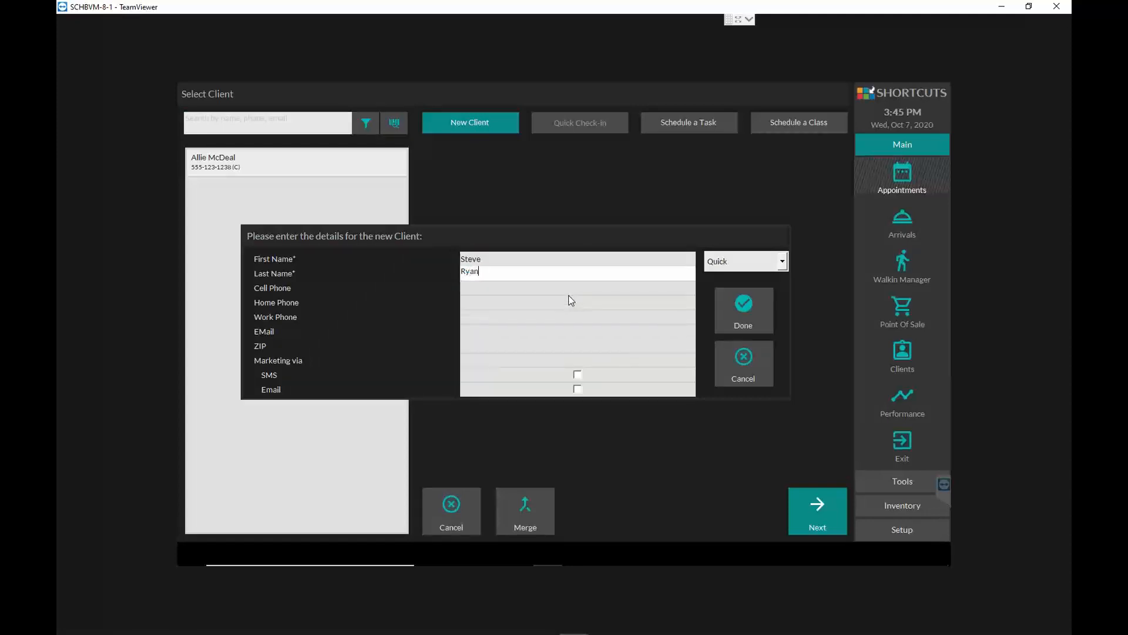
key("Tab")
type("5")
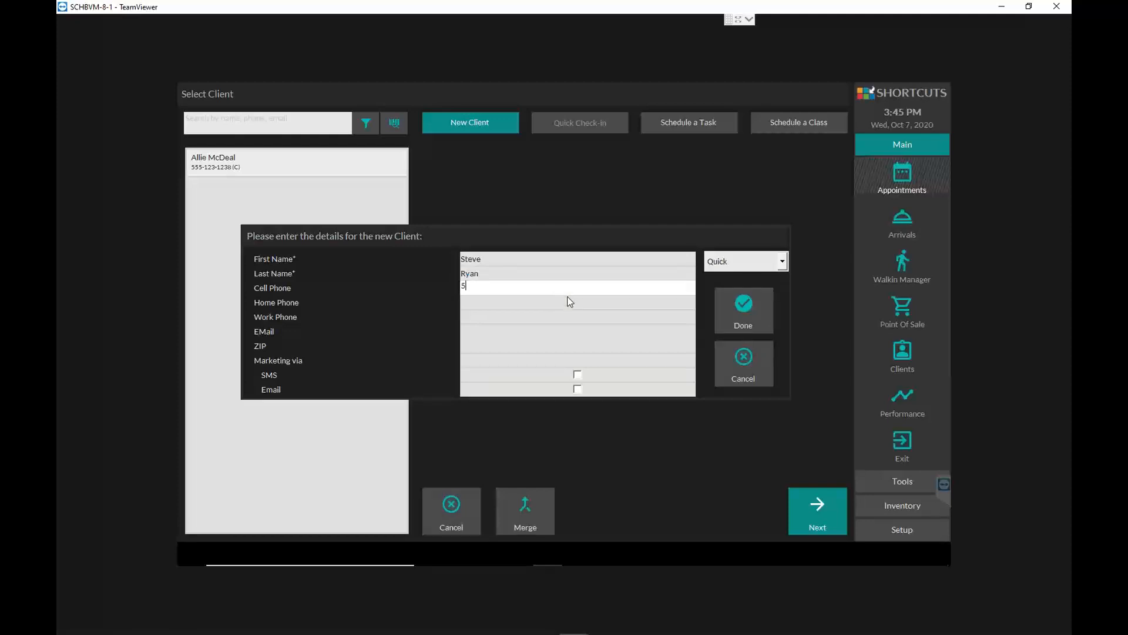
type("559874568")
left_click(746, 305)
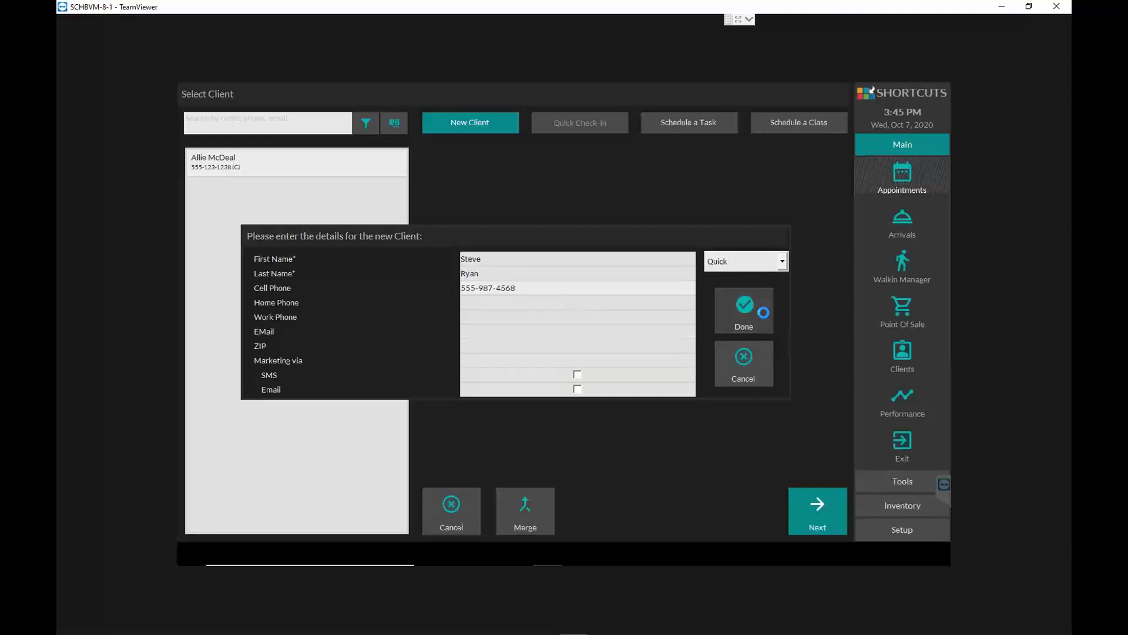
- Tag the 3:45 PM appointment as New Client, add the Mens Cut service from the Cuts category, and finish the booking
left_click(809, 512)
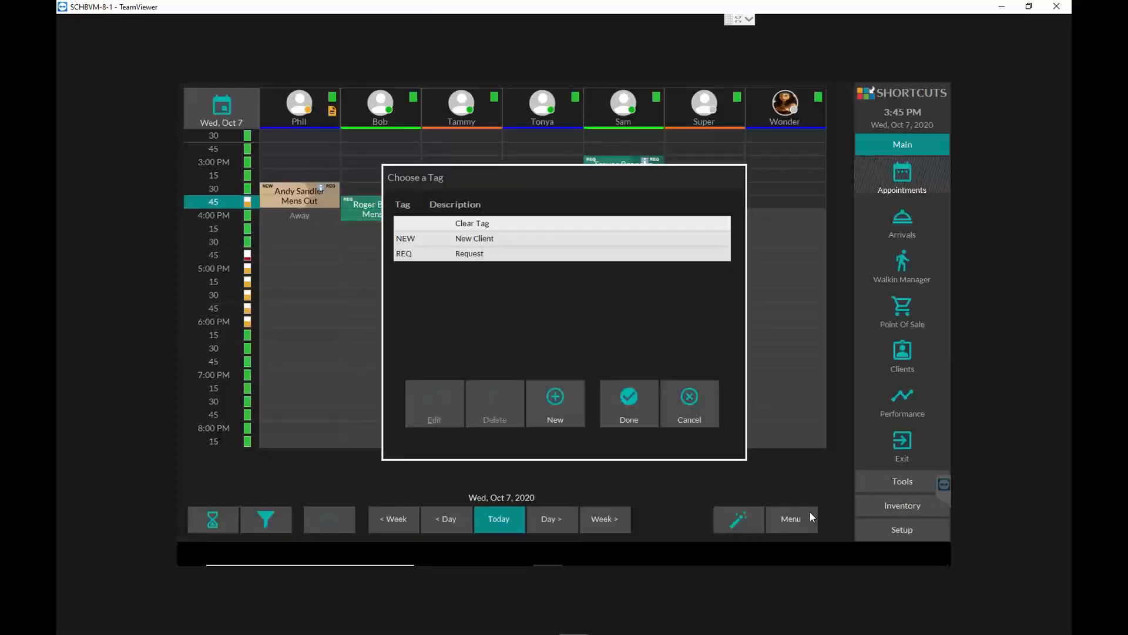
left_click(496, 238)
left_click(629, 403)
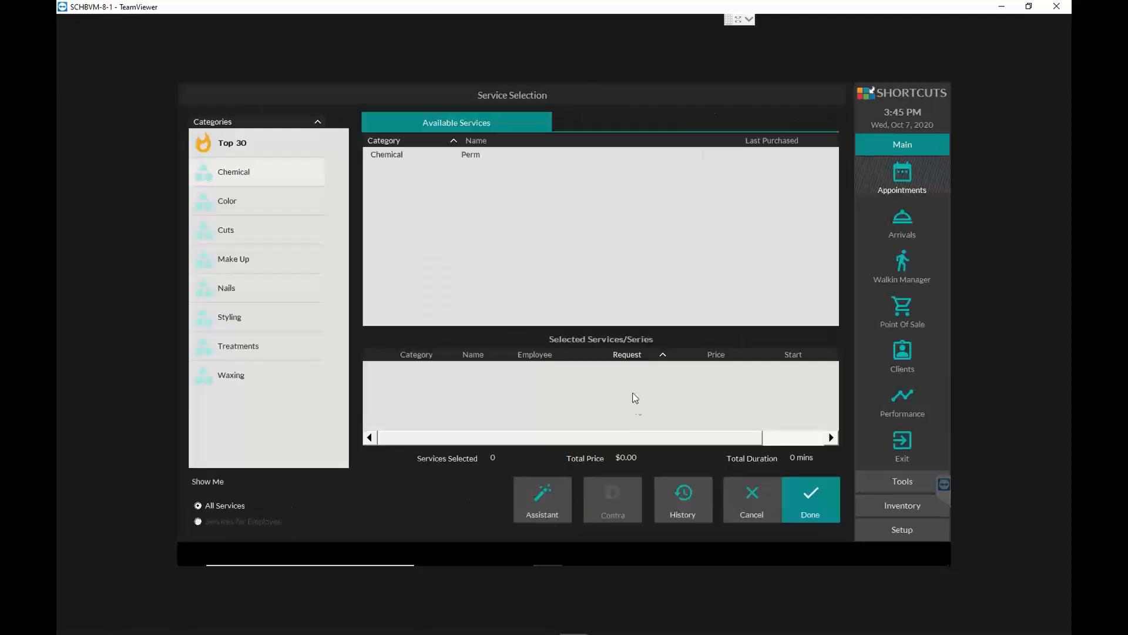
left_click(261, 233)
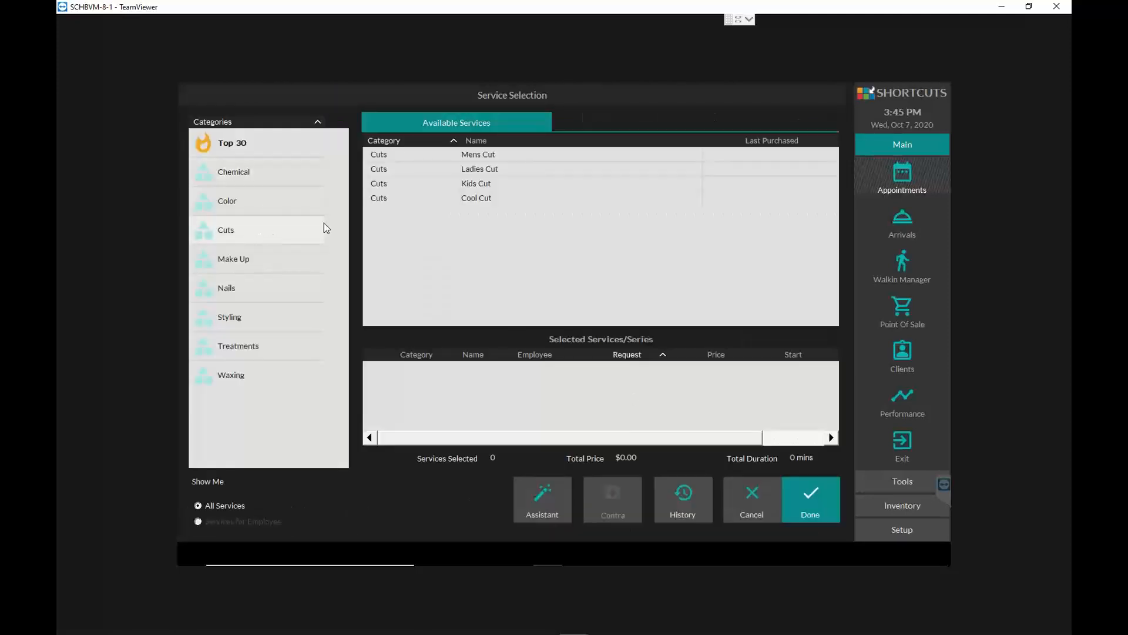
double_click(479, 154)
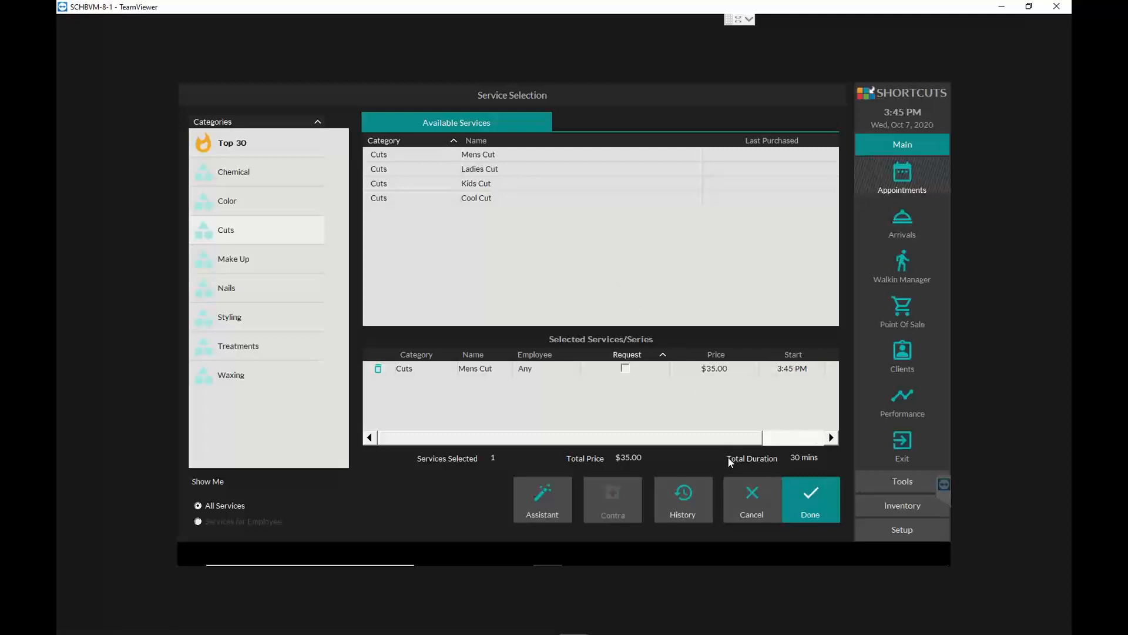
left_click(821, 502)
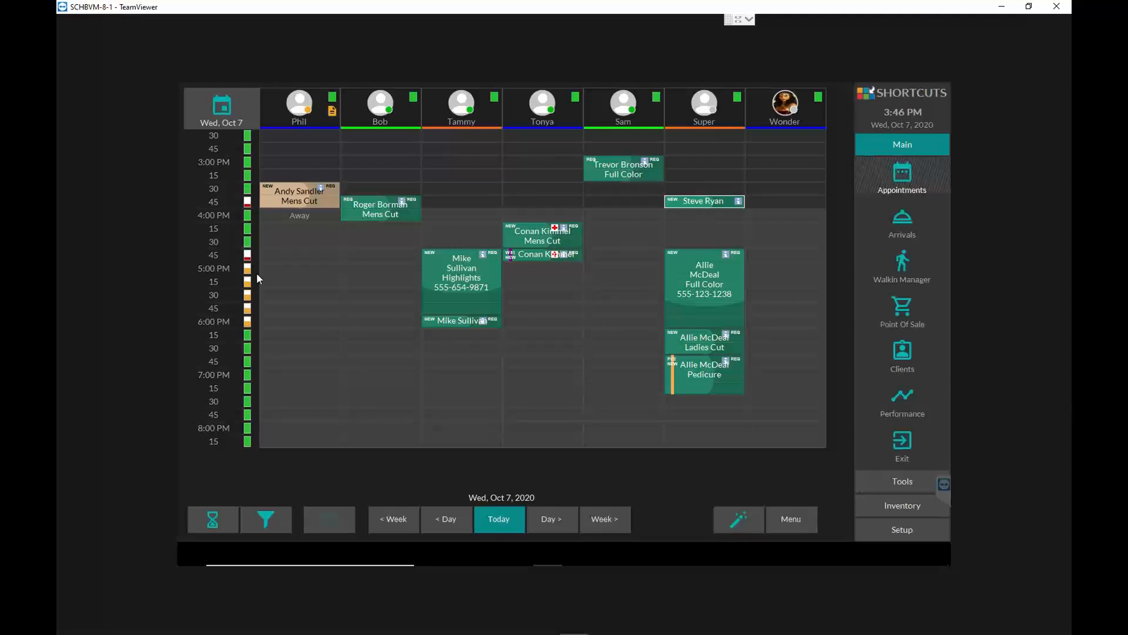
- View the booking details of the 4:45 PM Highlights, 4:15 PM Mens Cut, 3:00 PM Full Color and second-column 3:45 PM Mens Cut appointments
scroll(214, 300, "up", 1)
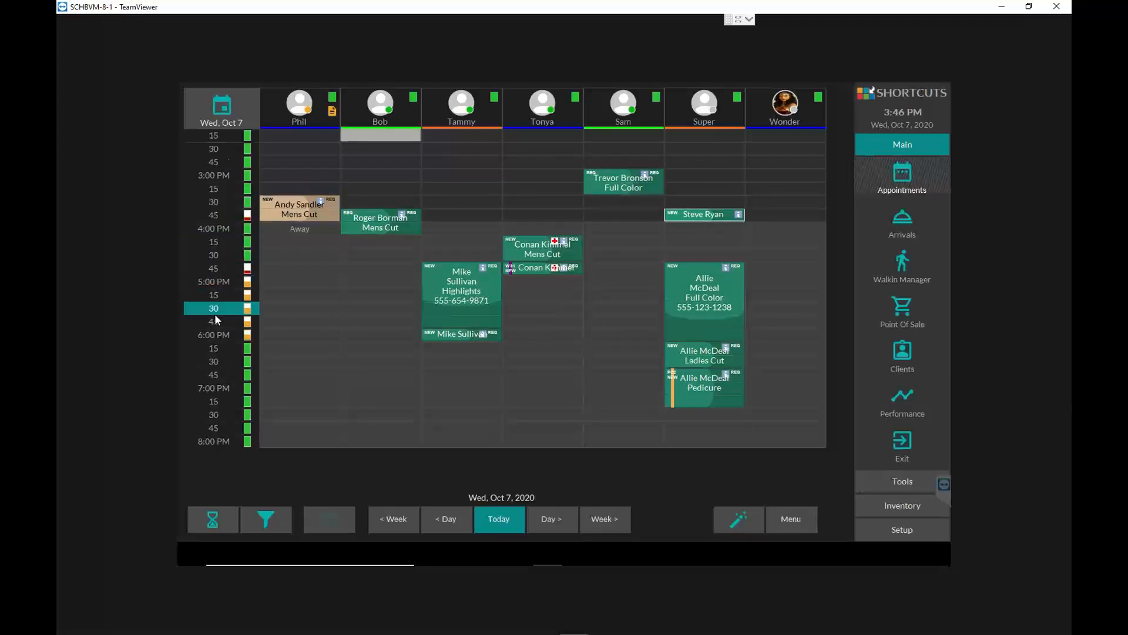
scroll(212, 340, "down", 2)
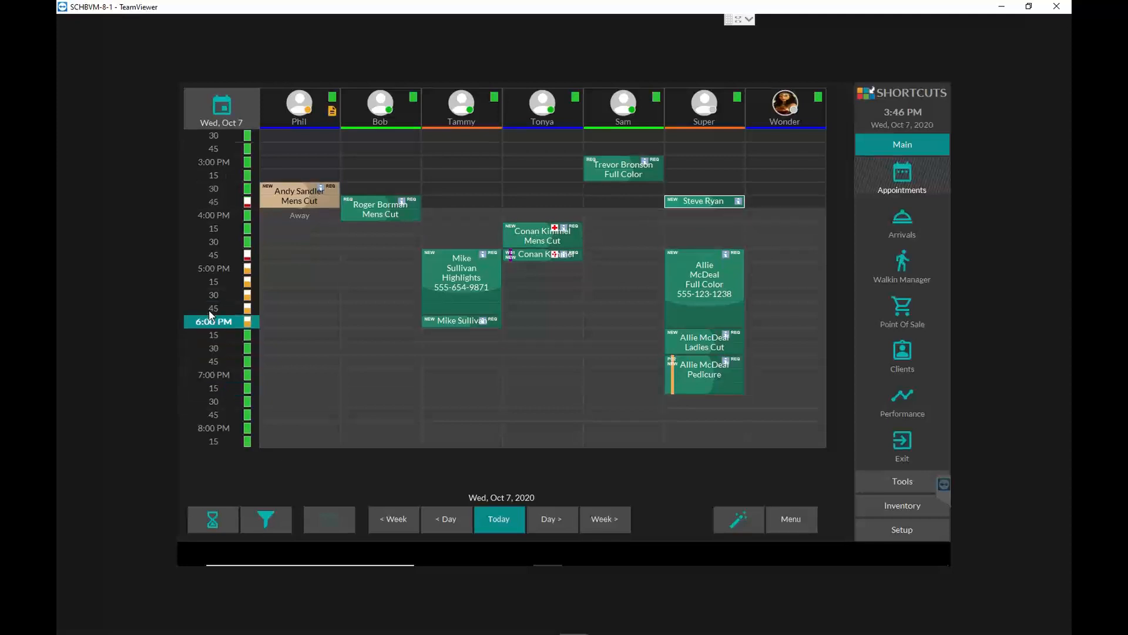
scroll(223, 305, "up", 3)
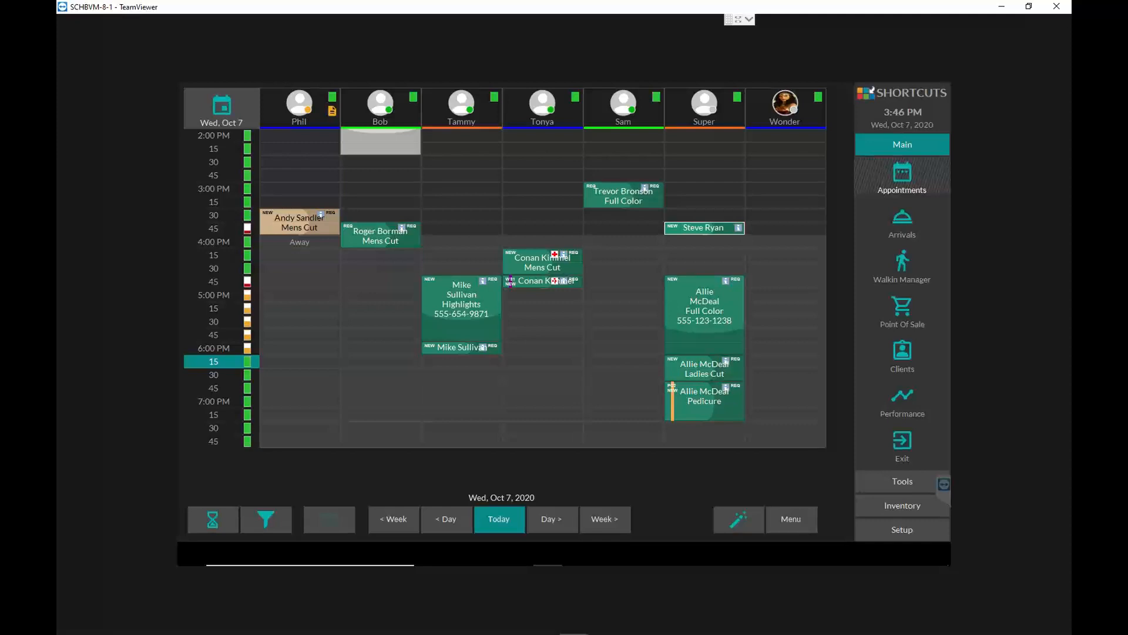
left_click(472, 304)
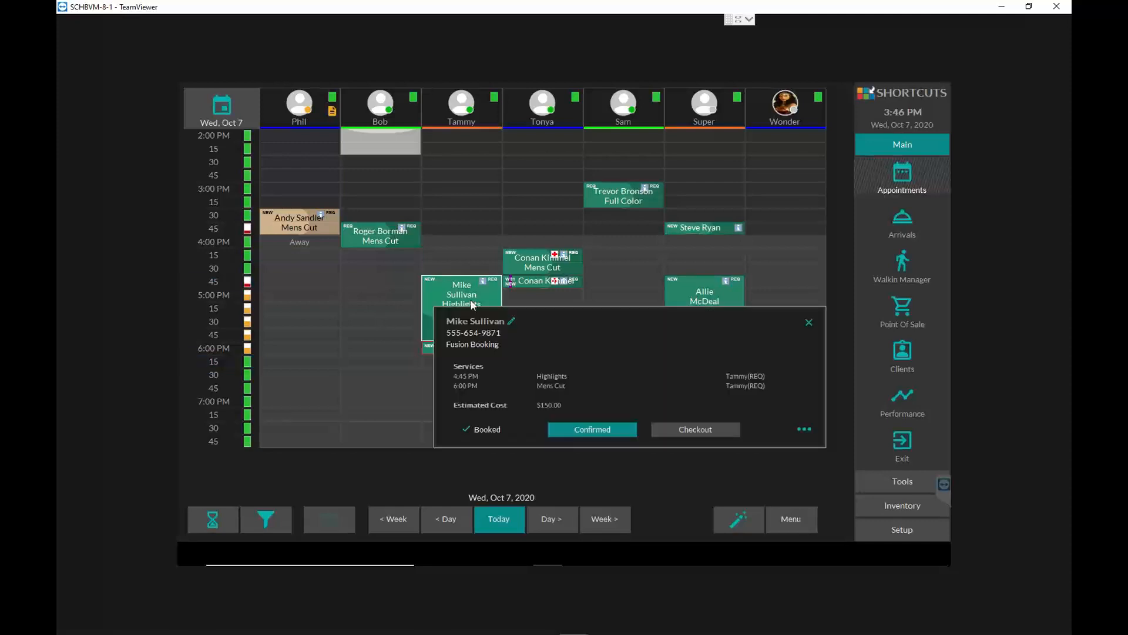
left_click(534, 263)
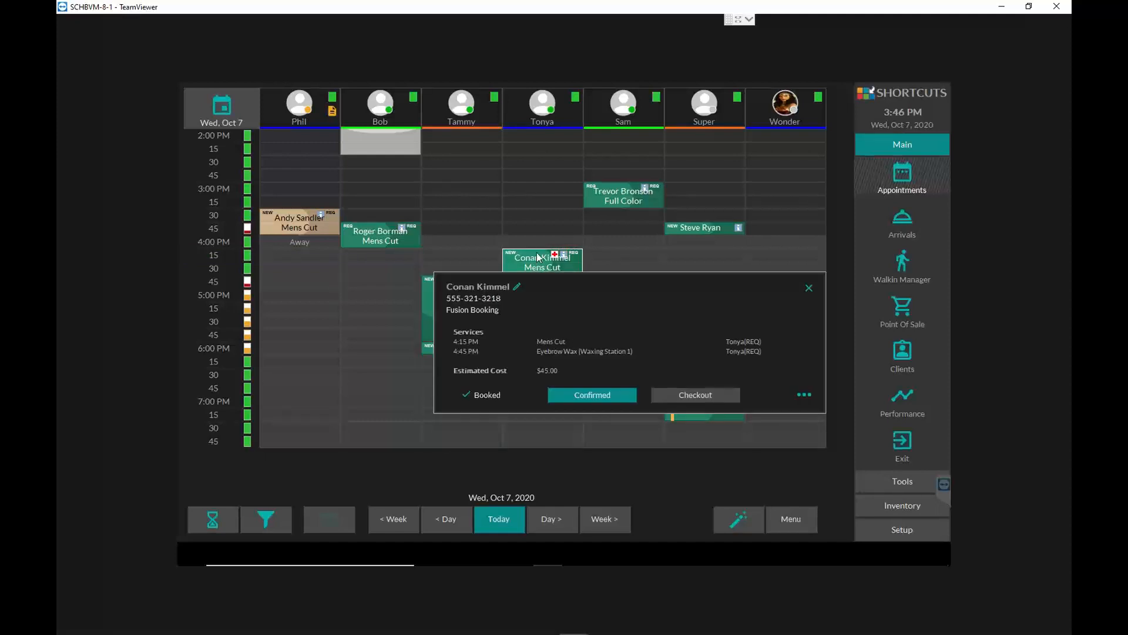
left_click(618, 201)
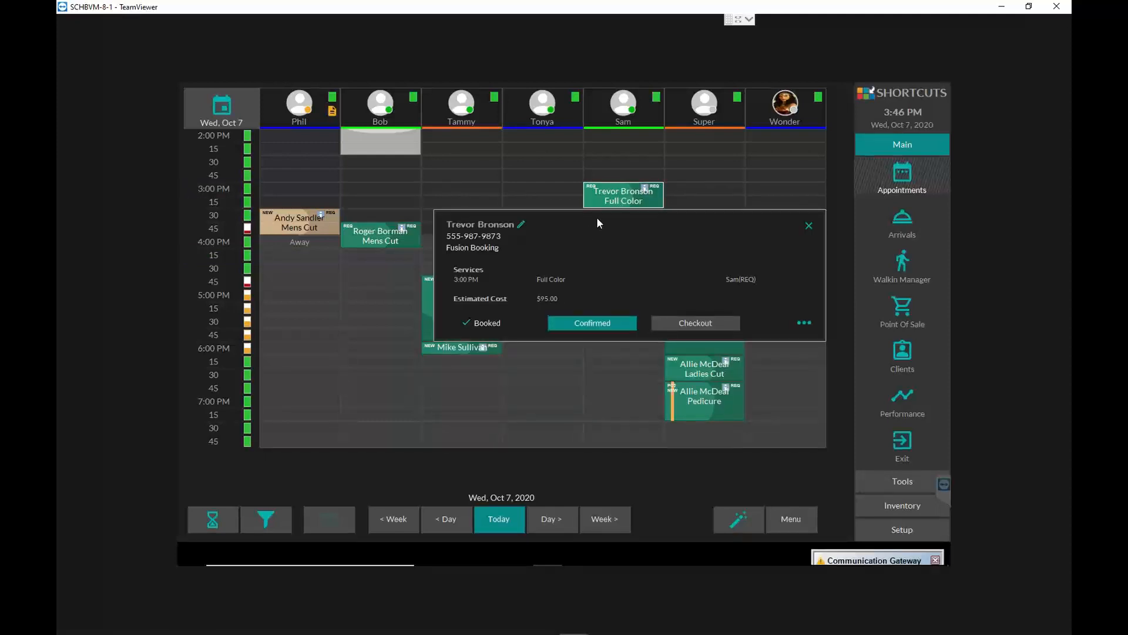
left_click(372, 238)
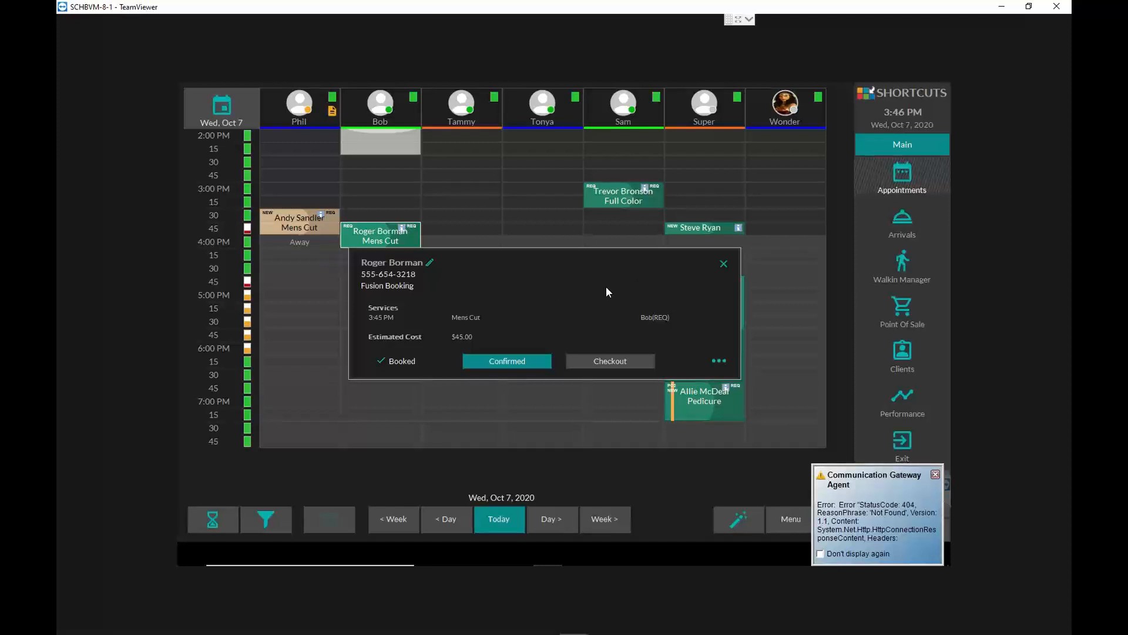
- Reschedule the second-column 3:45 PM Mens Cut appointment to Wednesday, October 28, 2020 at 10:00 AM with the same employee
left_click(374, 241)
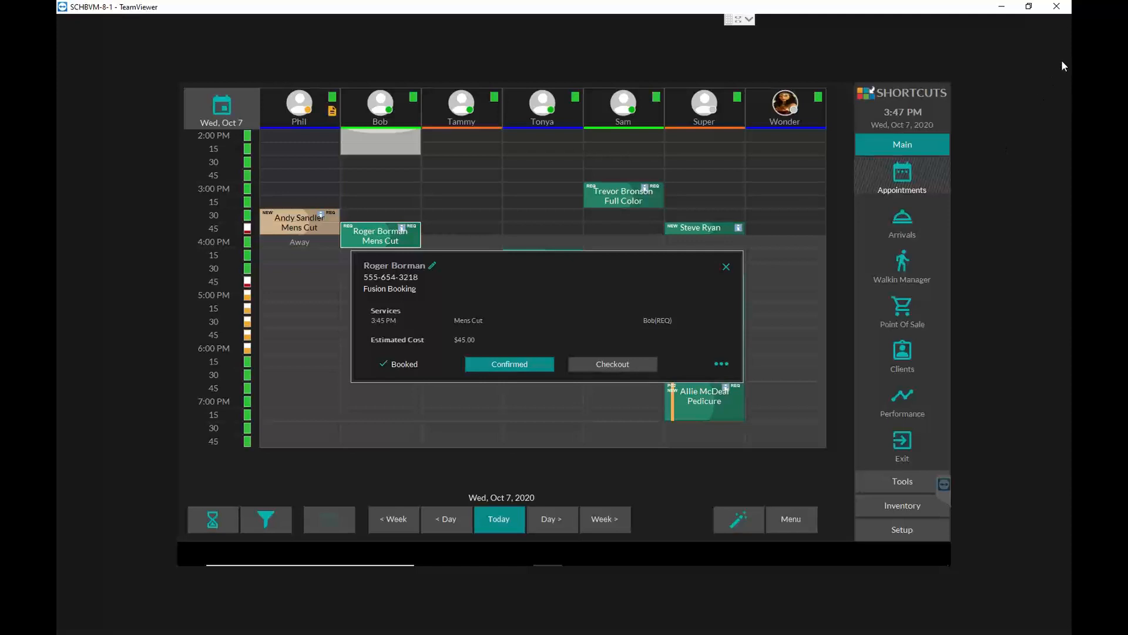
right_click(382, 234)
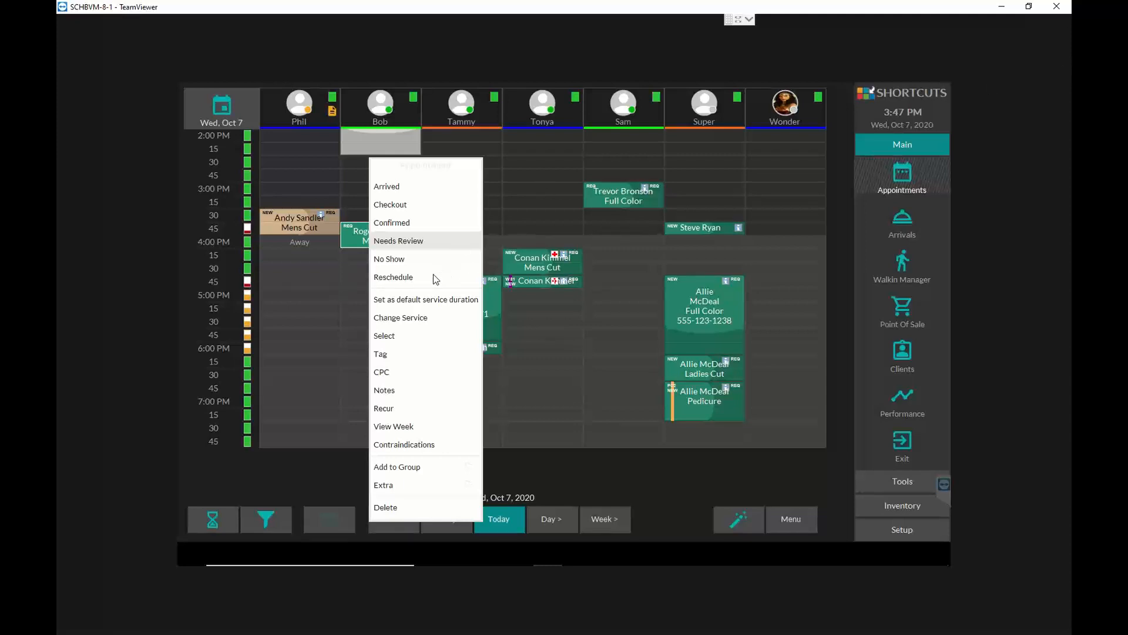
left_click(419, 278)
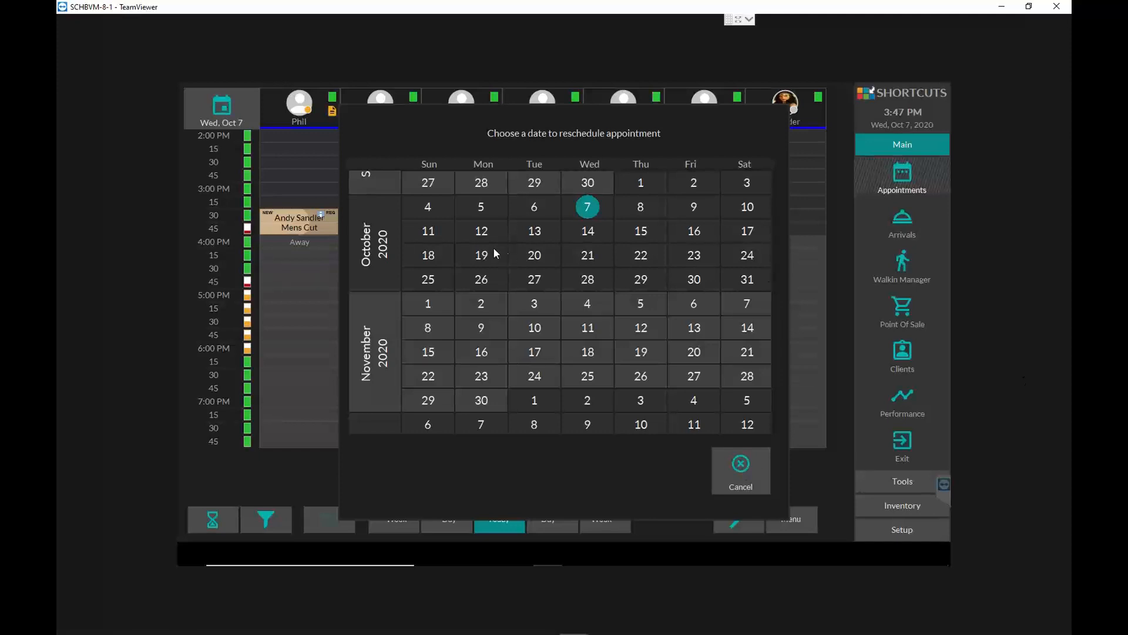
left_click(594, 283)
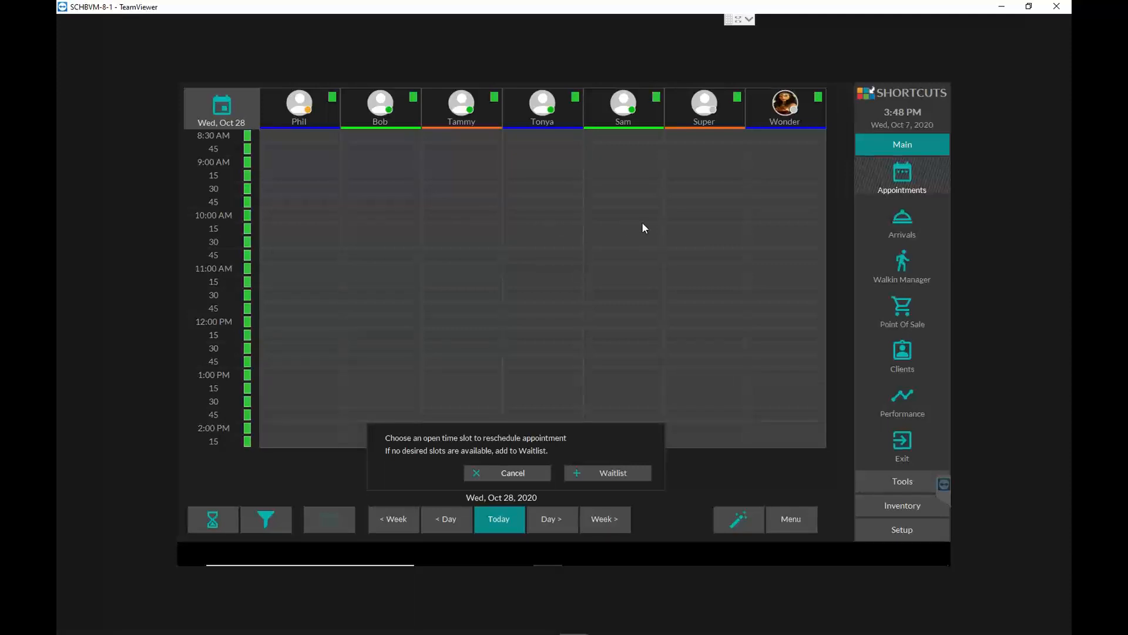
left_click(362, 217)
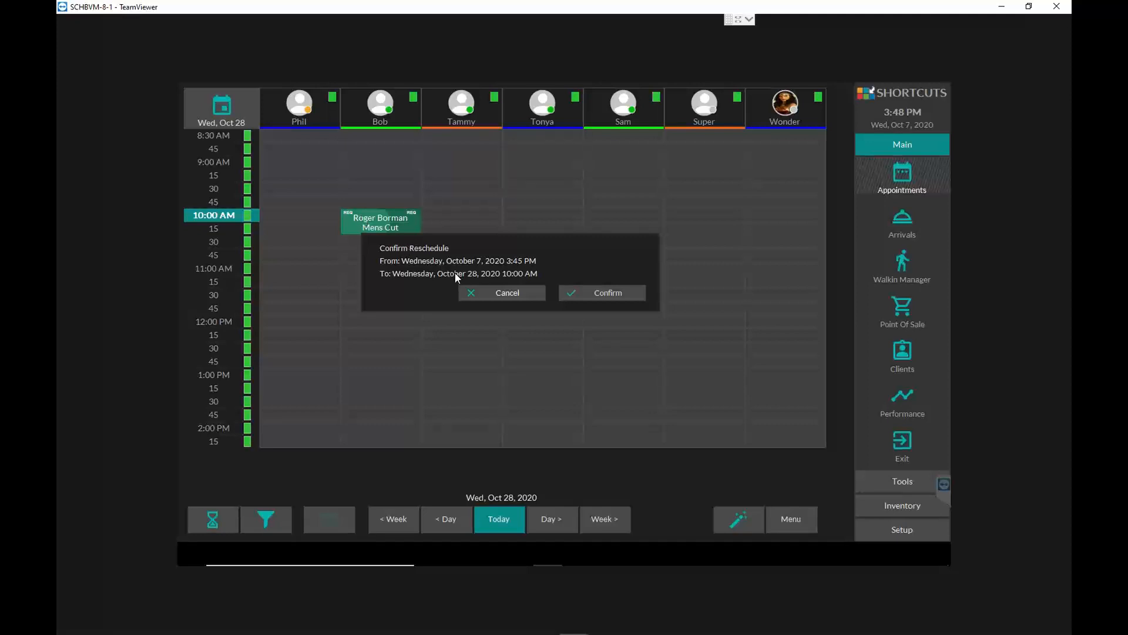
left_click(625, 294)
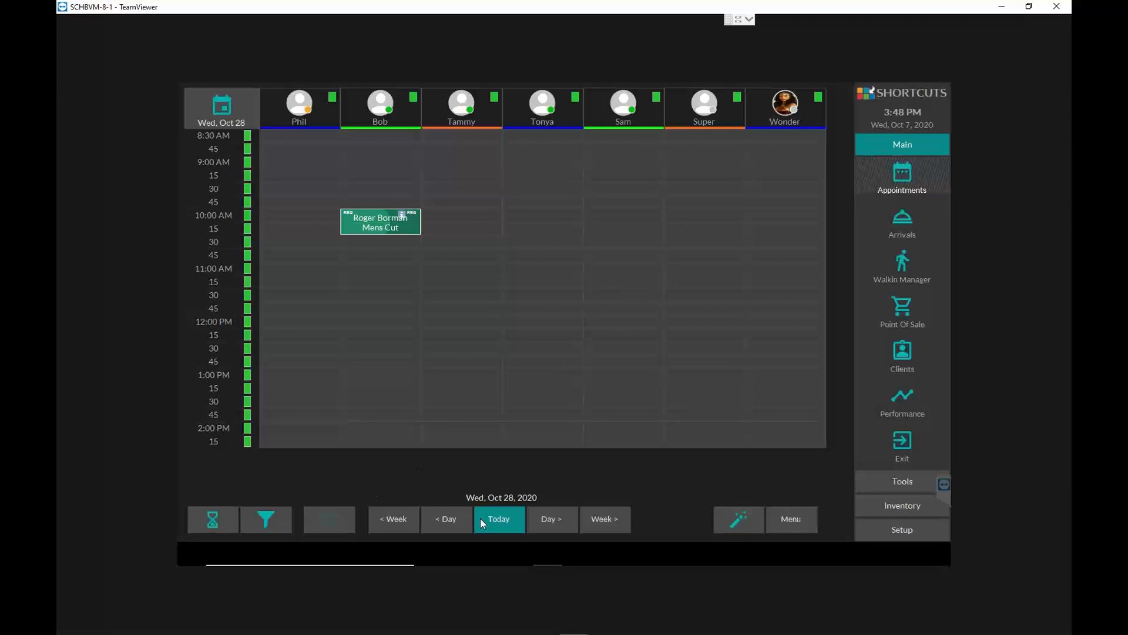
- Return the appointment book to today and view the booking details of the 4:45 PM Highlights and 4:15 PM Mens Cut appointments
left_click(500, 520)
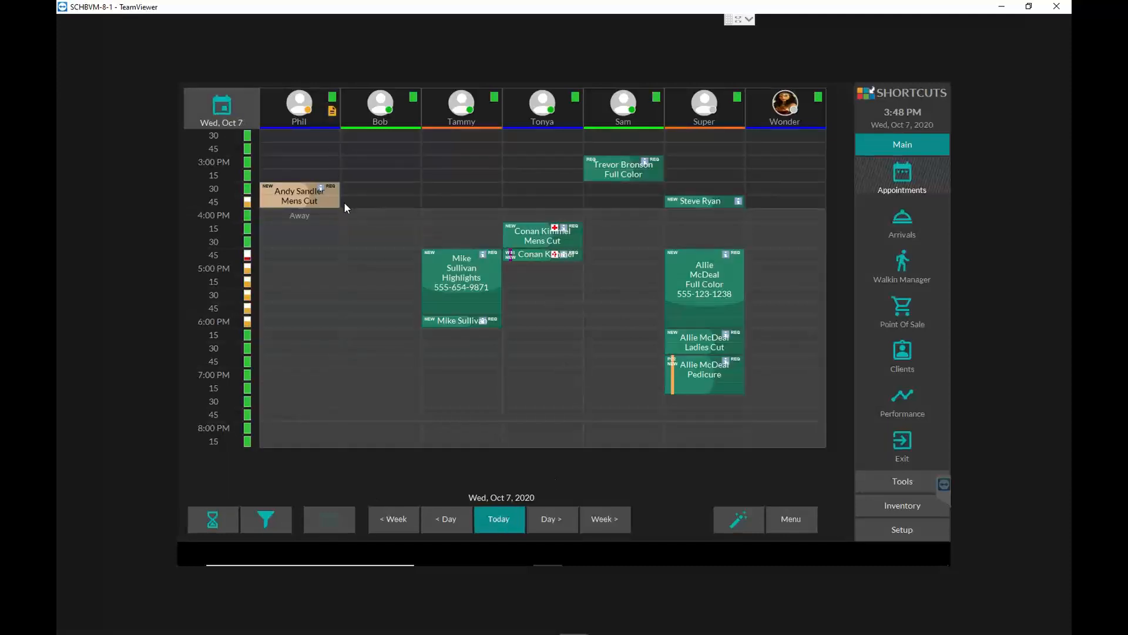
left_click(463, 263)
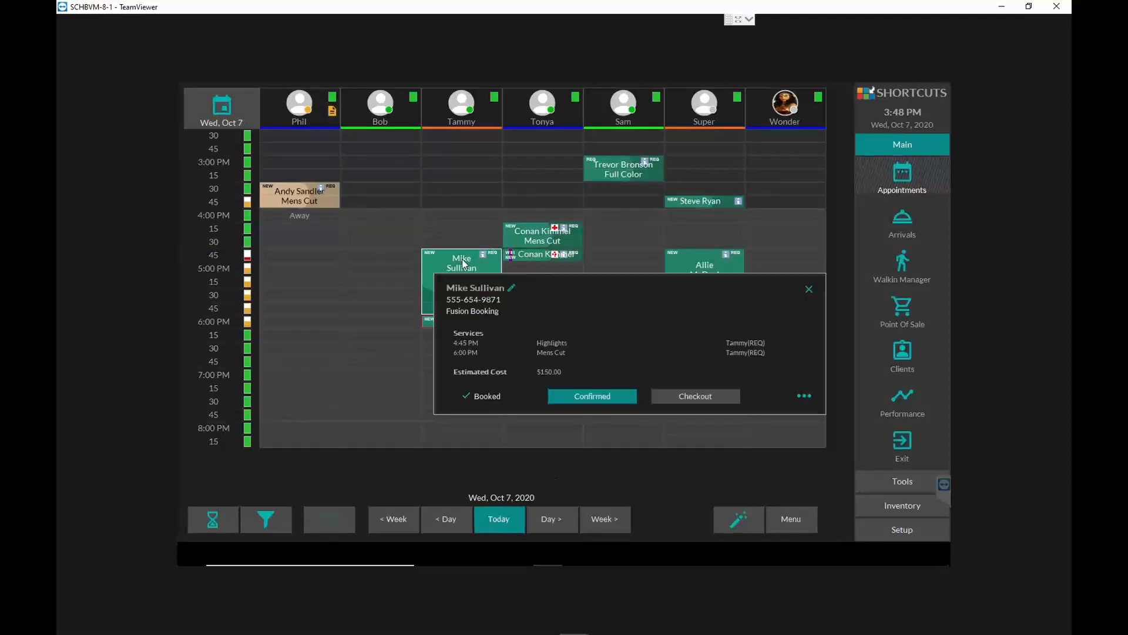
left_click(534, 235)
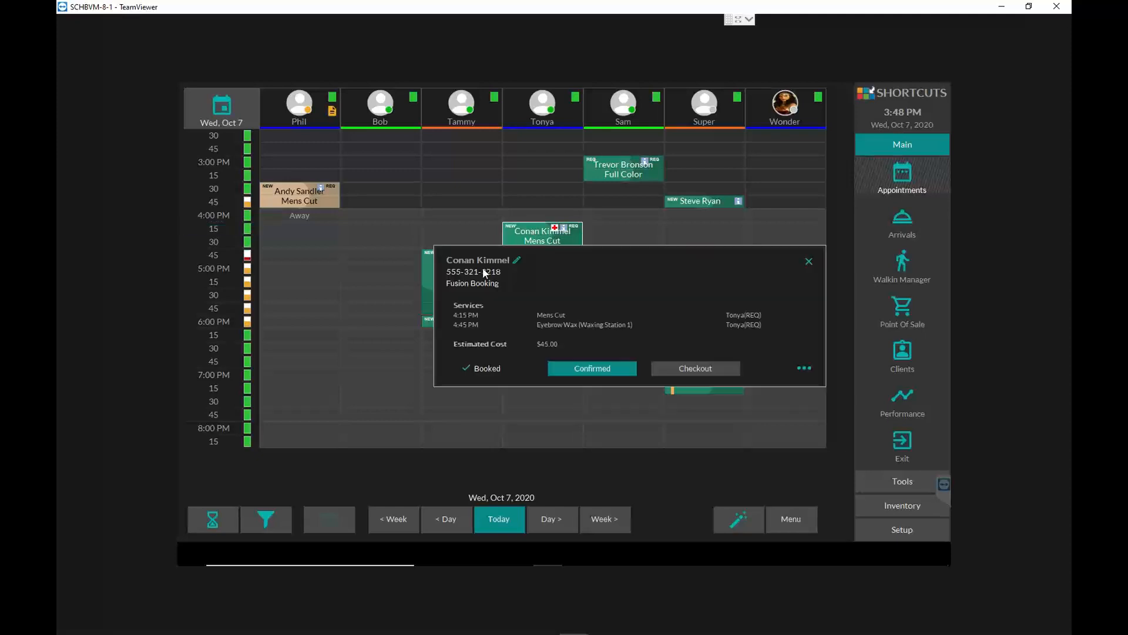
left_click(428, 270)
left_click(427, 270)
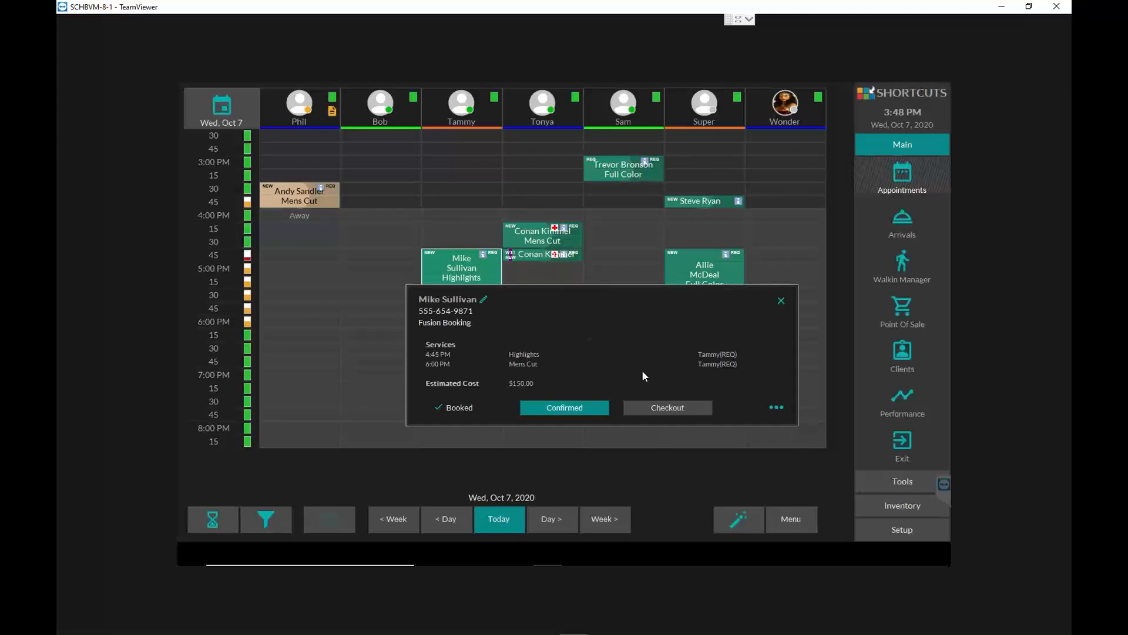
- Look through the additional actions available for the 4:45 PM Highlights appointment, both from its booking details and from the appointment itself
left_click(776, 408)
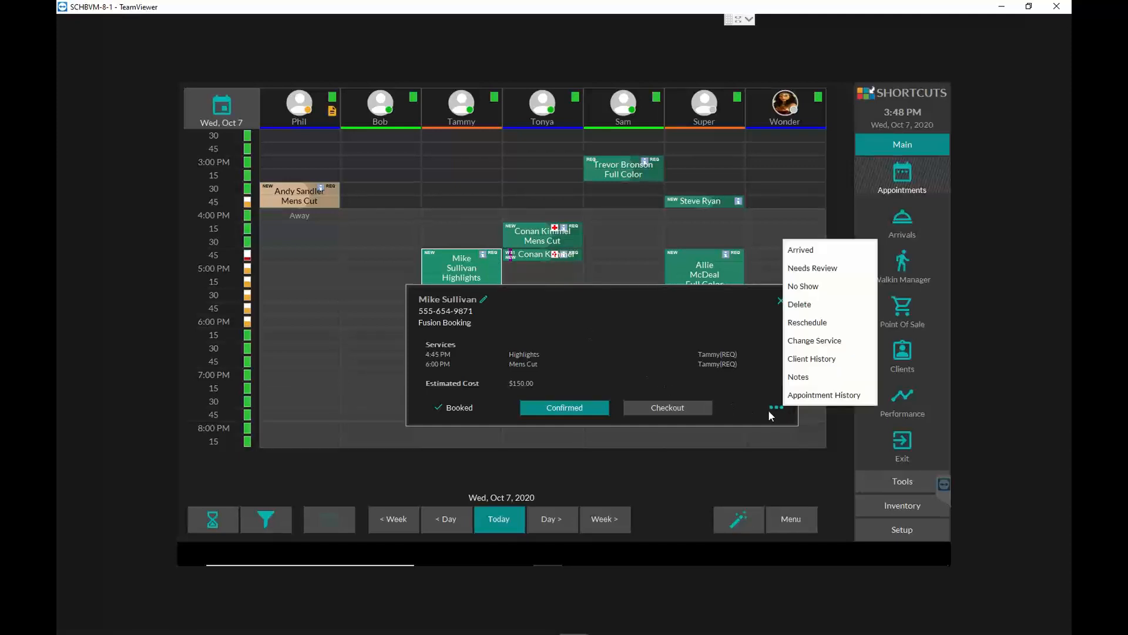
right_click(439, 258)
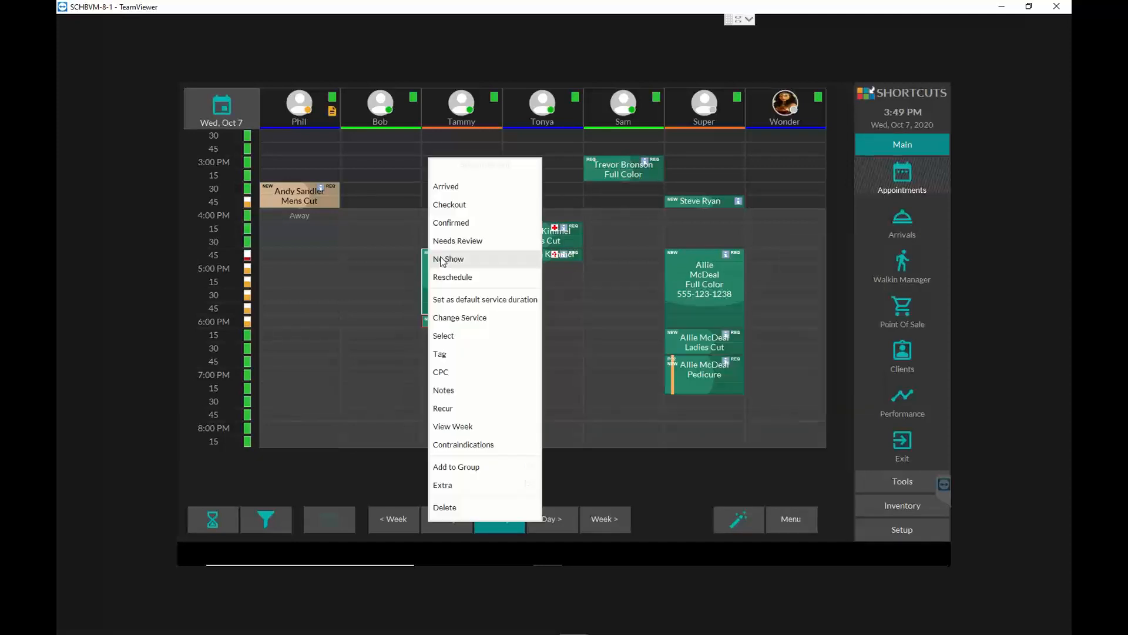
left_click(425, 286)
left_click(424, 286)
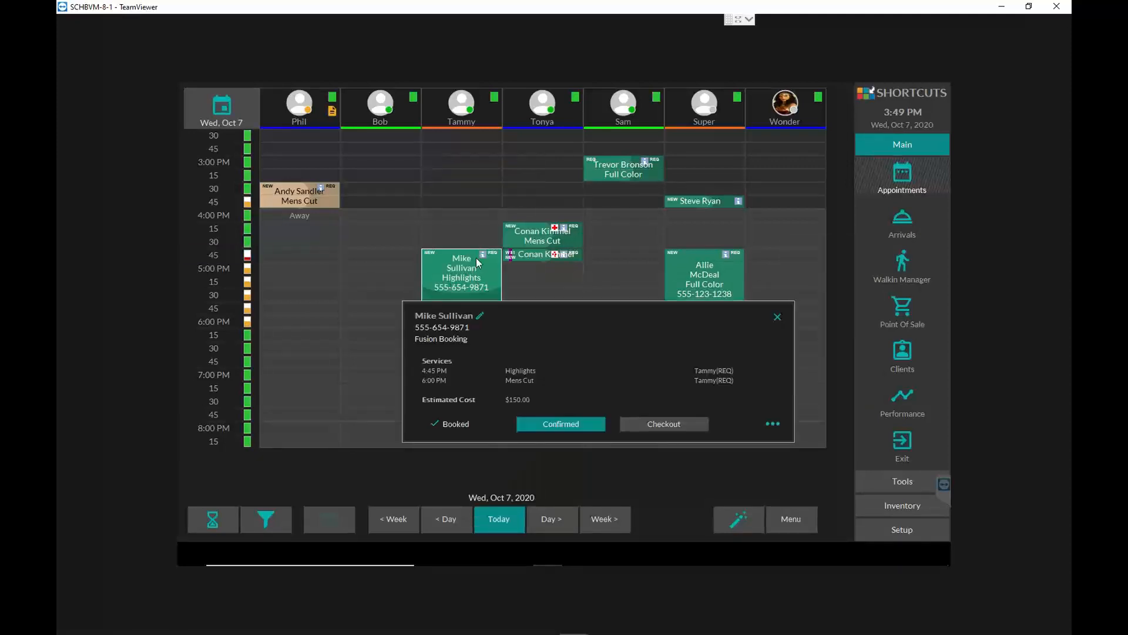
- View the client record behind the 4:45 PM Highlights appointment and return to the appointment book
left_click(482, 252)
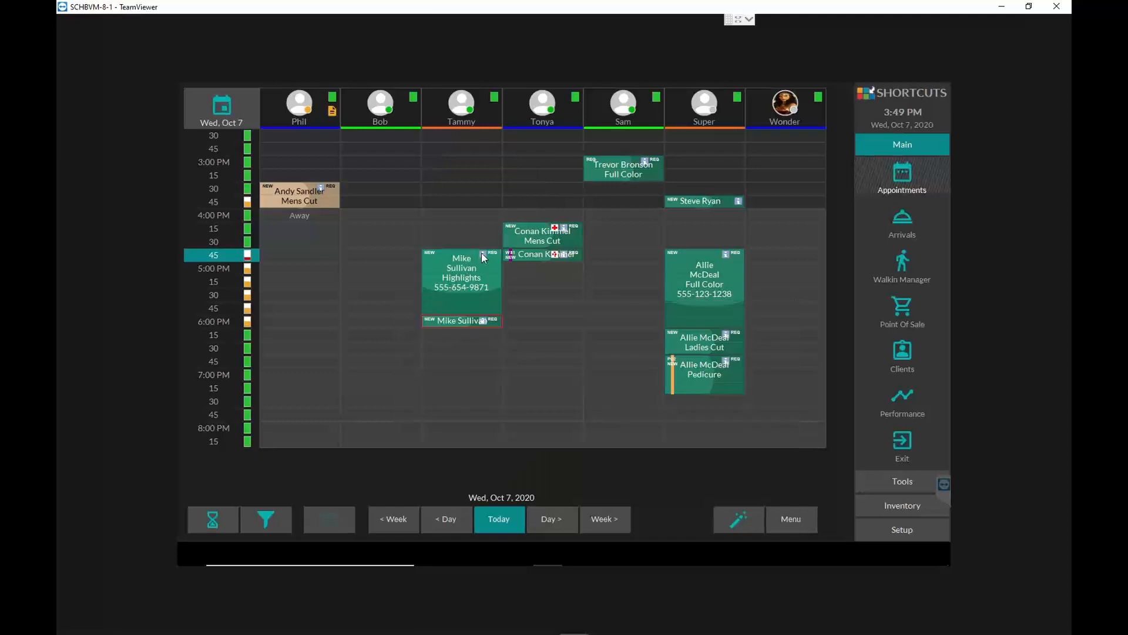
left_click(428, 259)
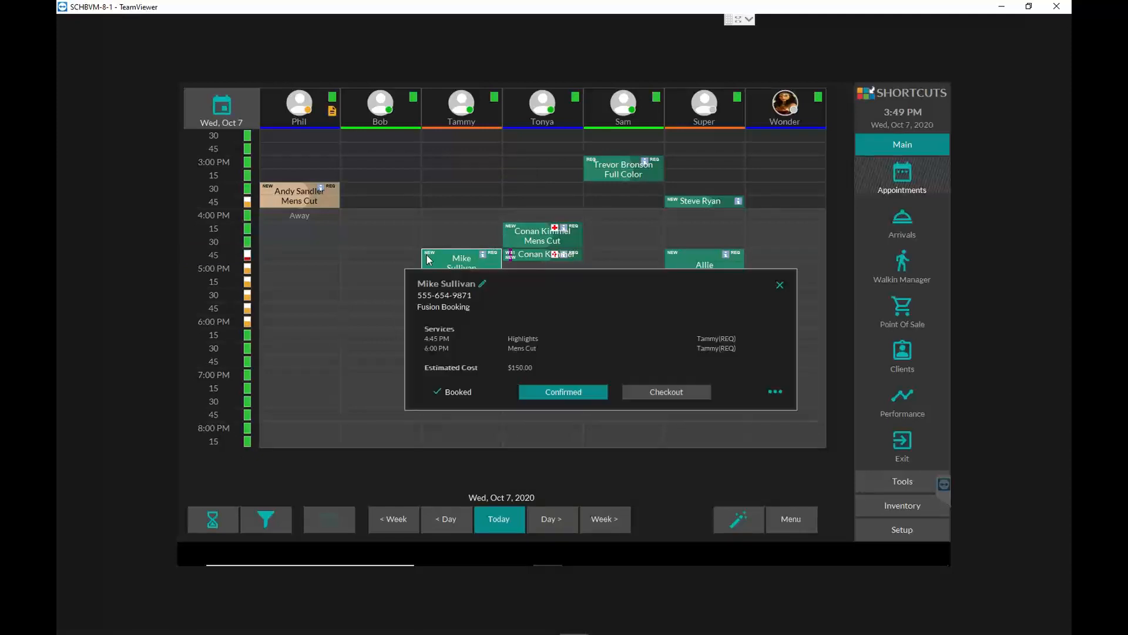
left_click(483, 283)
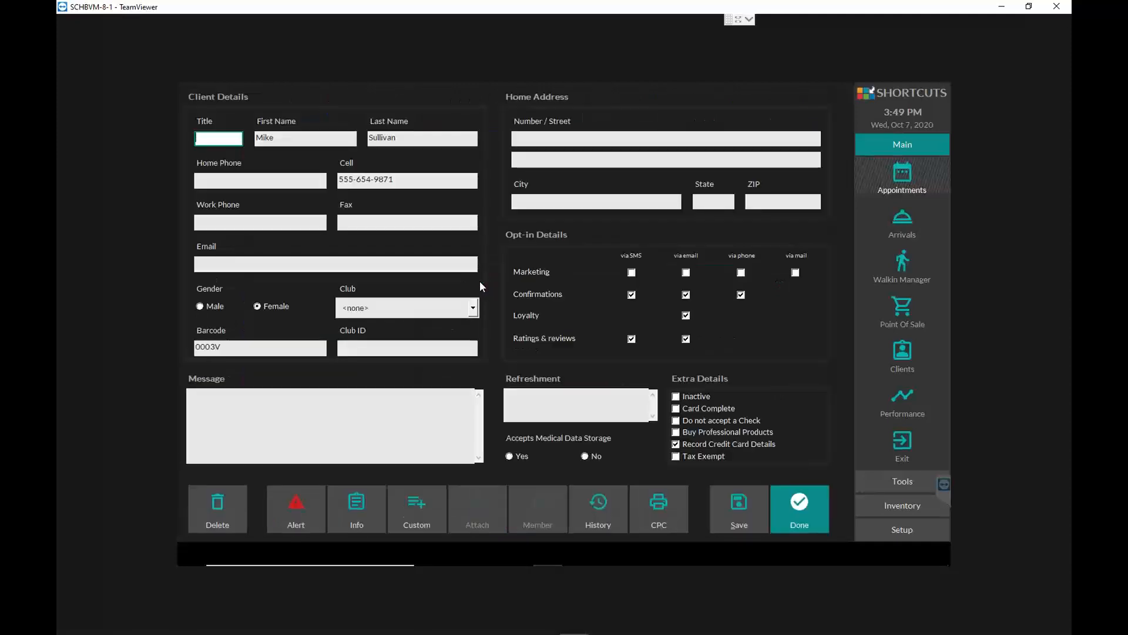
left_click(790, 514)
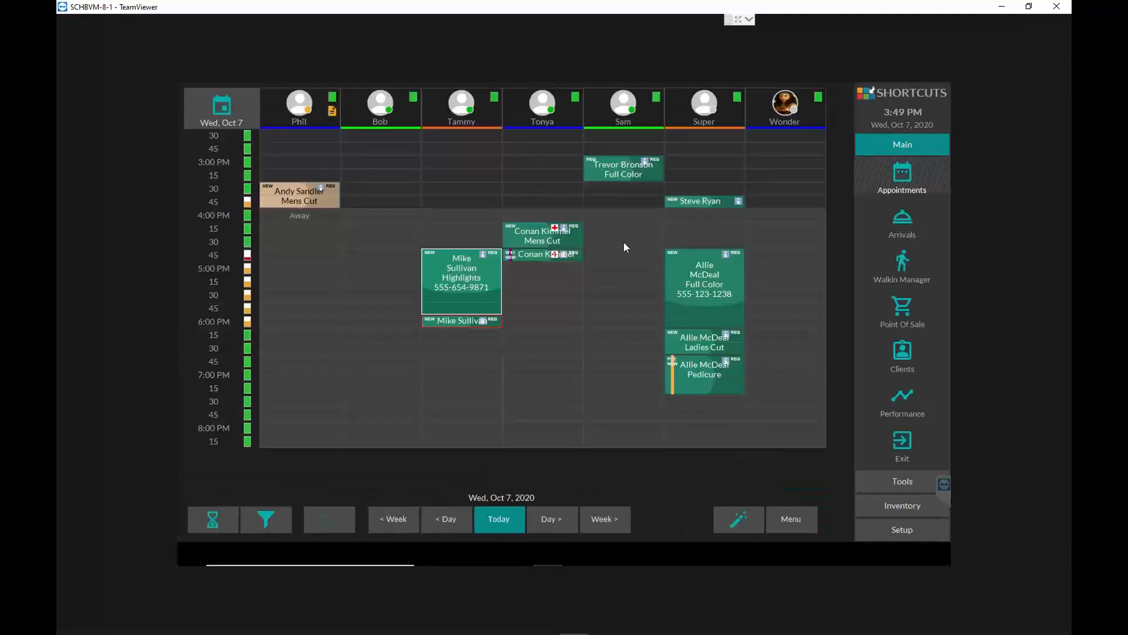
- Add an email address to the client record of the 3:00 PM Full Color appointment, save it and return to the book
left_click(625, 170)
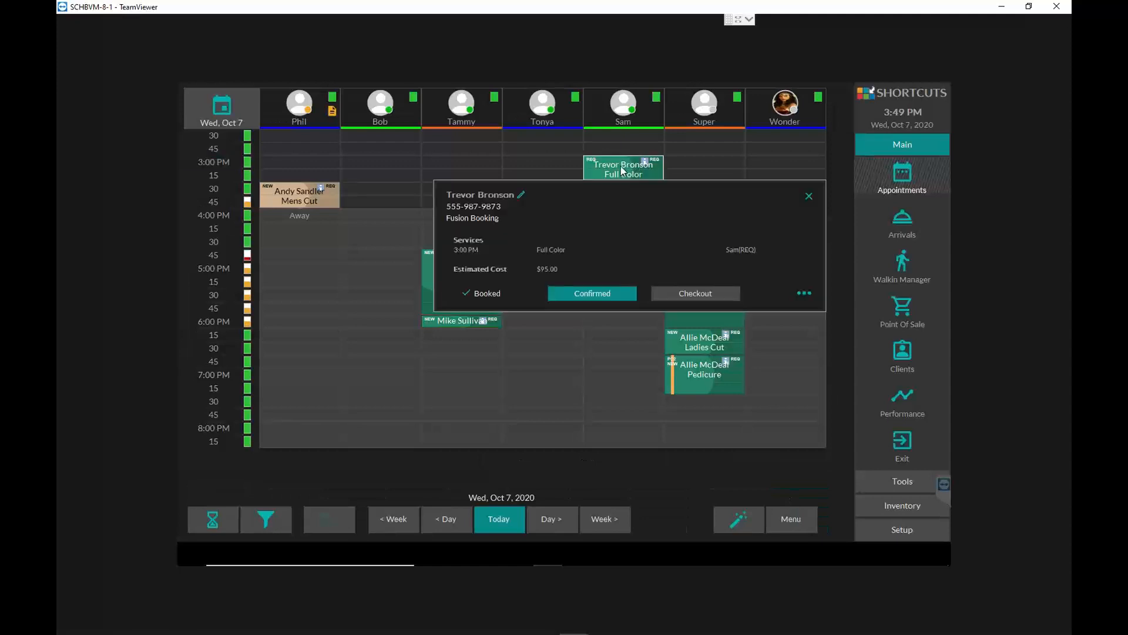
left_click(520, 195)
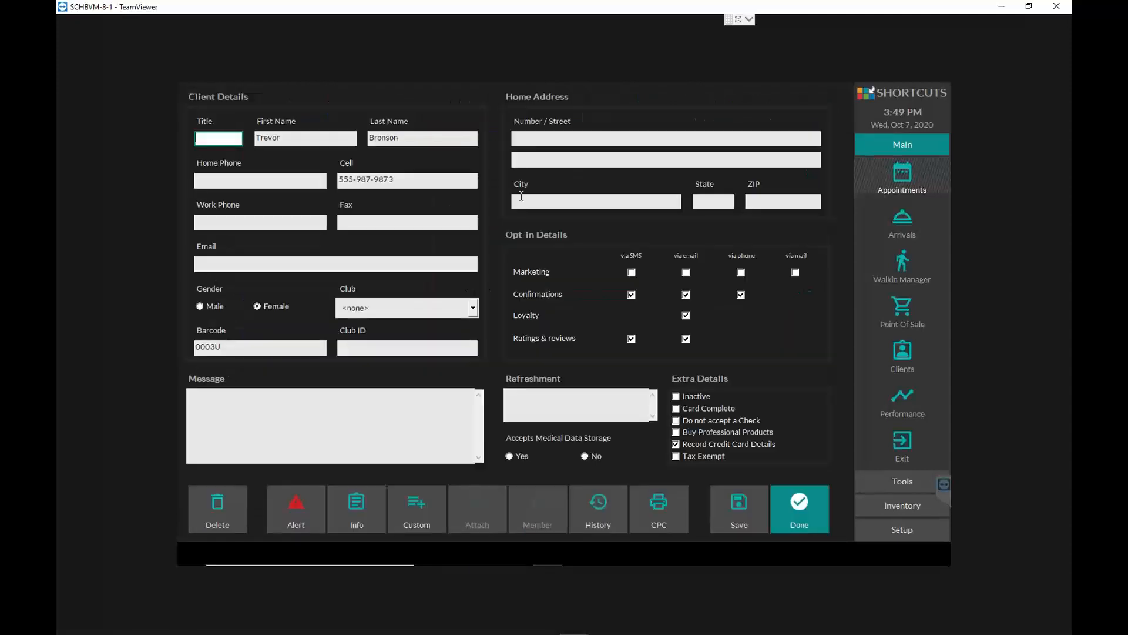
left_click(361, 266)
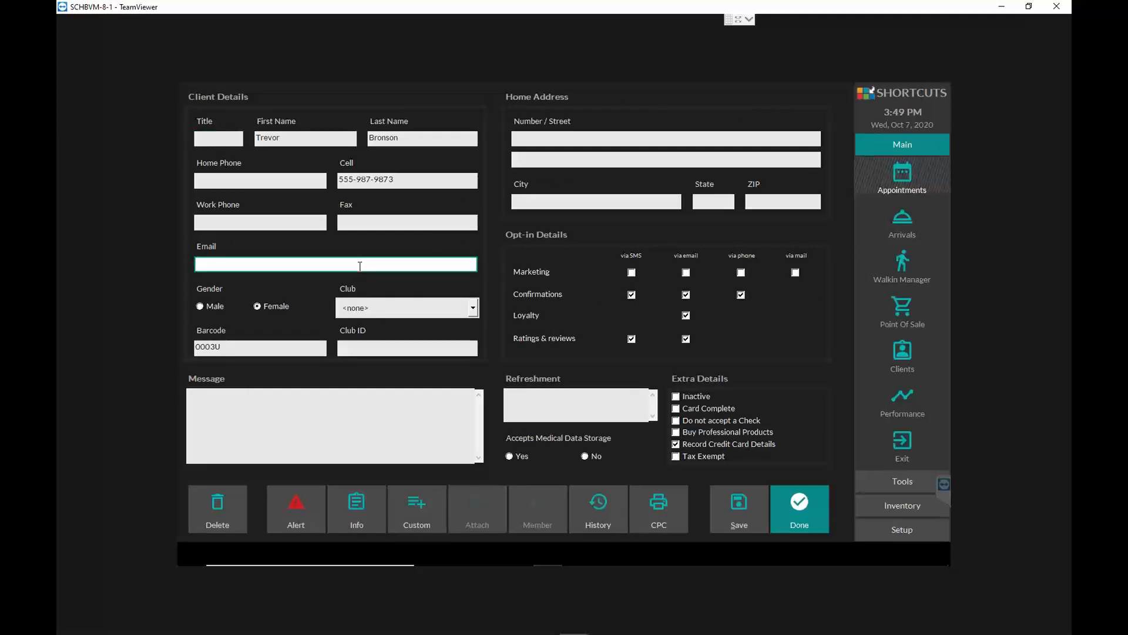
left_click(748, 513)
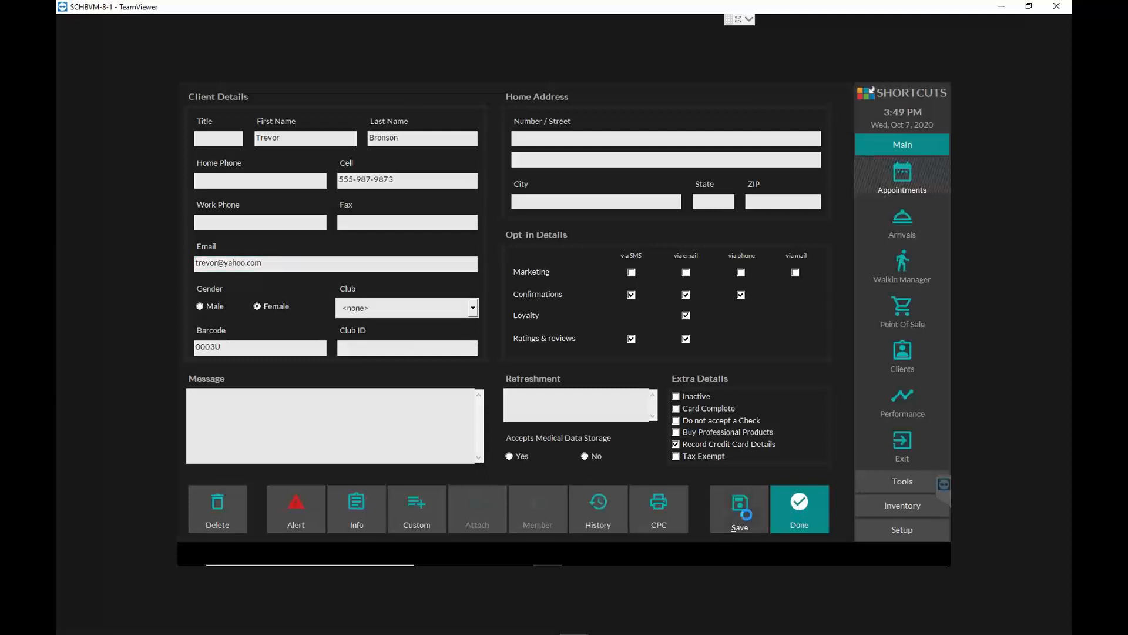
left_click(809, 512)
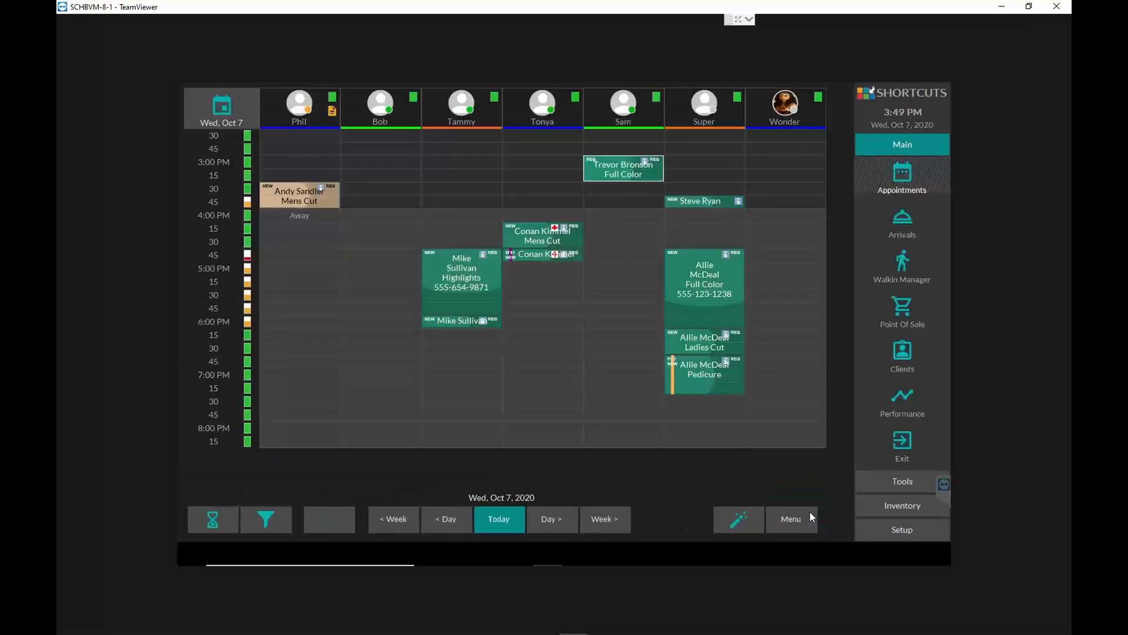
- Check the 4:45 PM Highlights client's record once more and view the booking details of the 4:45 PM Full Color appointment
left_click(468, 283)
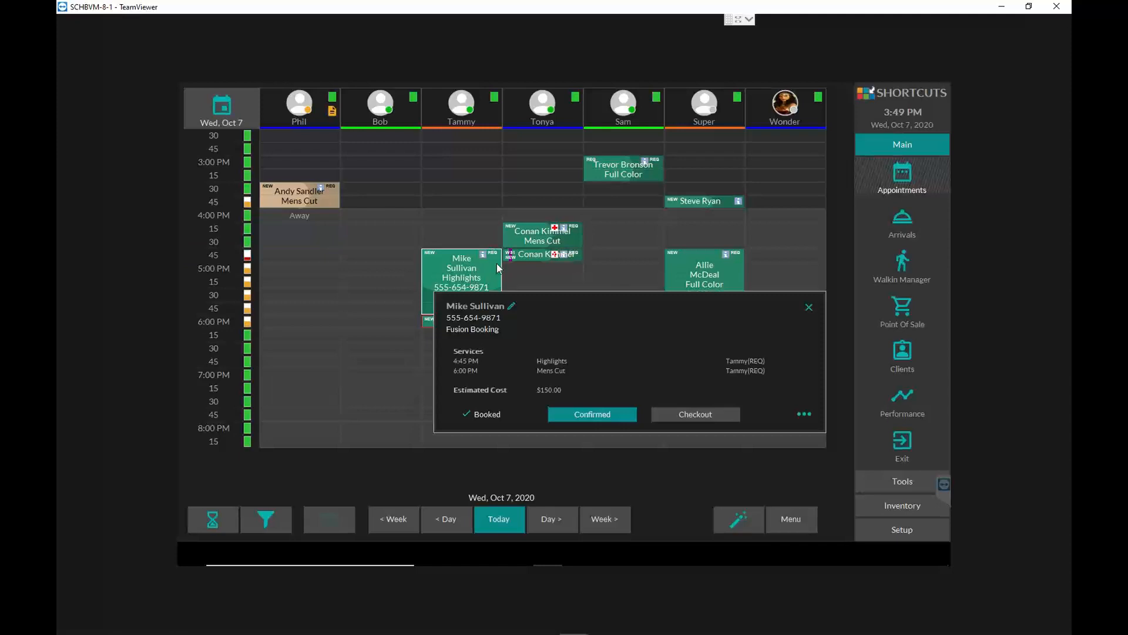
left_click(512, 307)
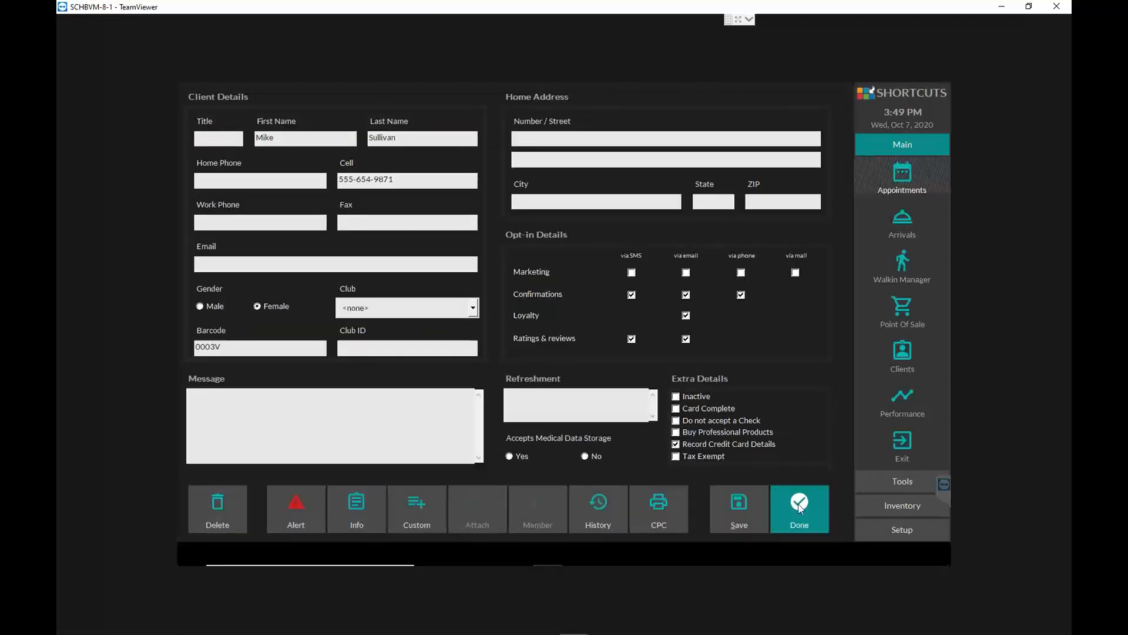
left_click(817, 507)
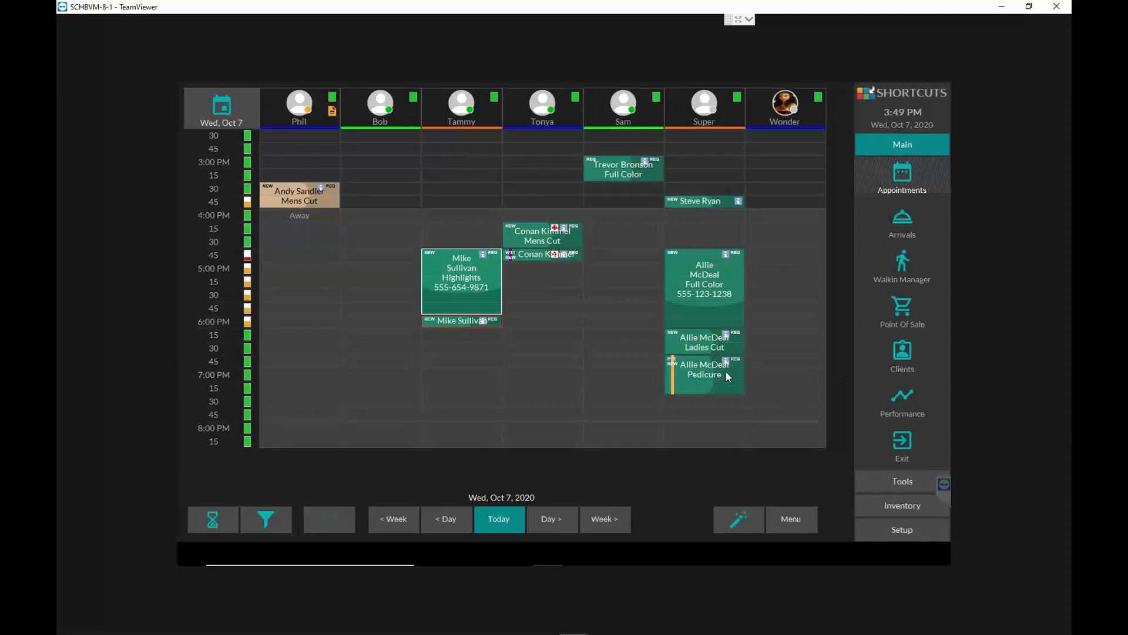
left_click(699, 286)
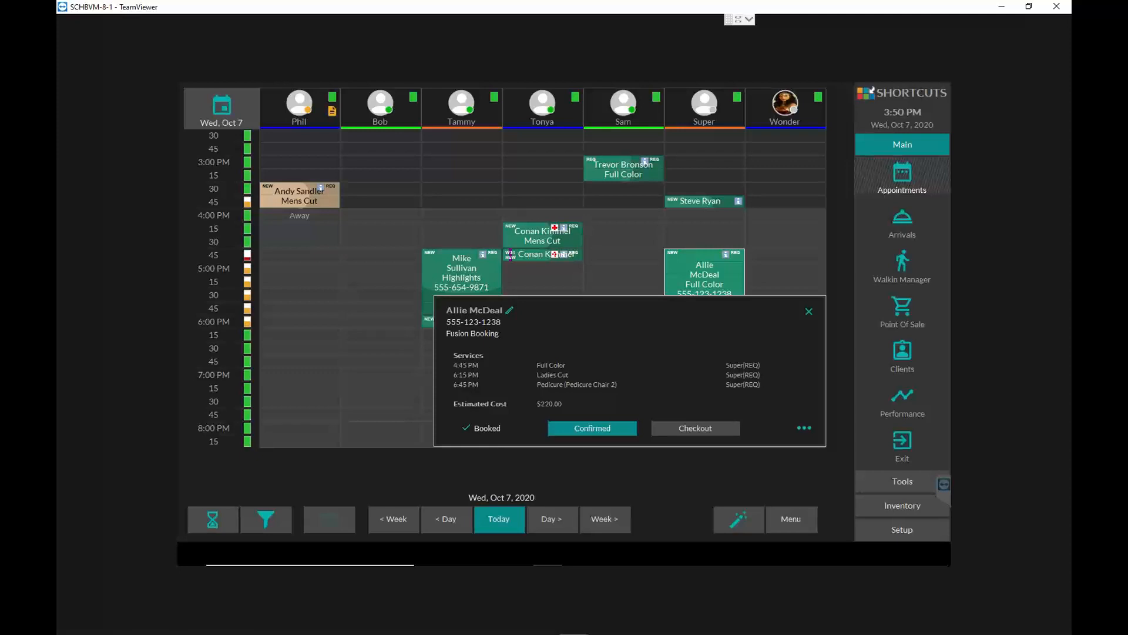
- View the booking details of the 4:15 PM Mens Cut and 4:45 PM Eyebrow Wax, and return the away employee to work
left_click(528, 257)
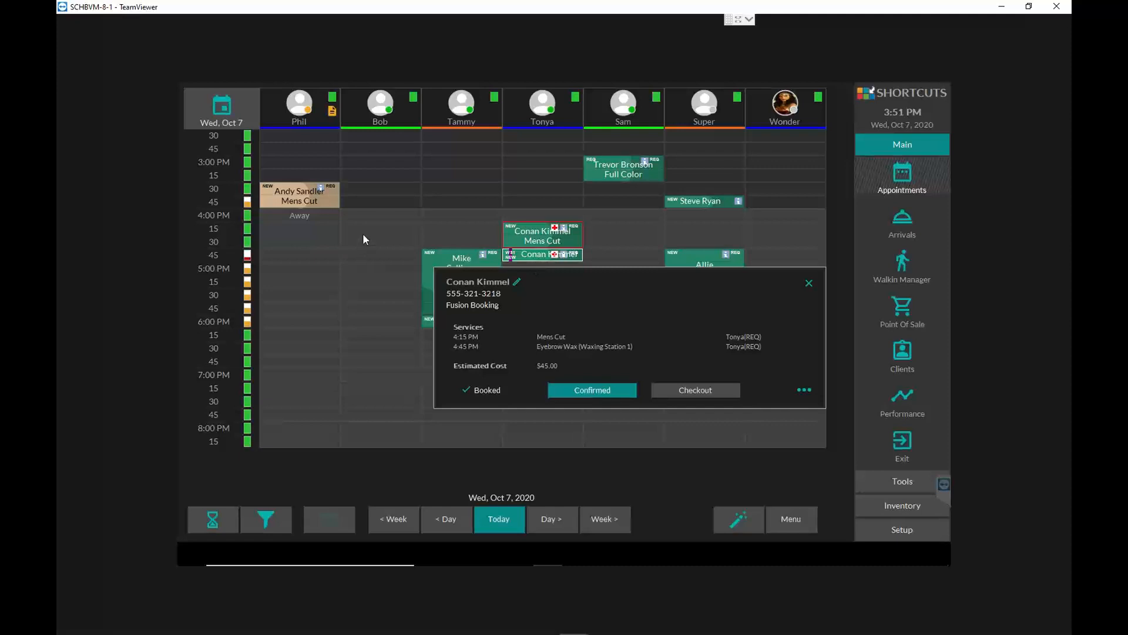
left_click(519, 228)
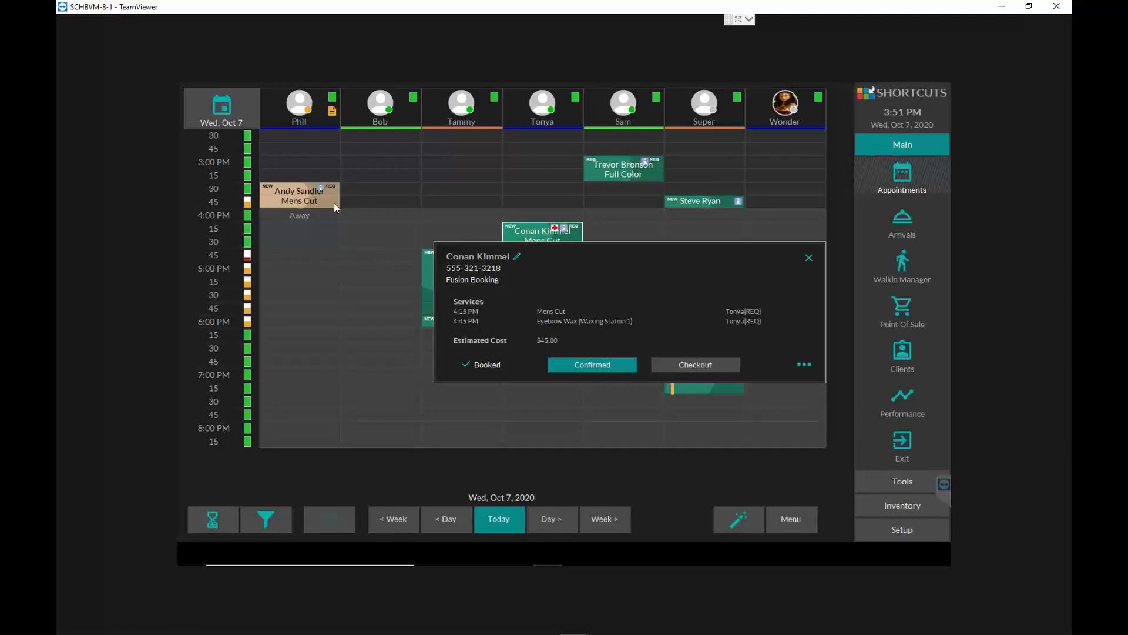
left_click(311, 111)
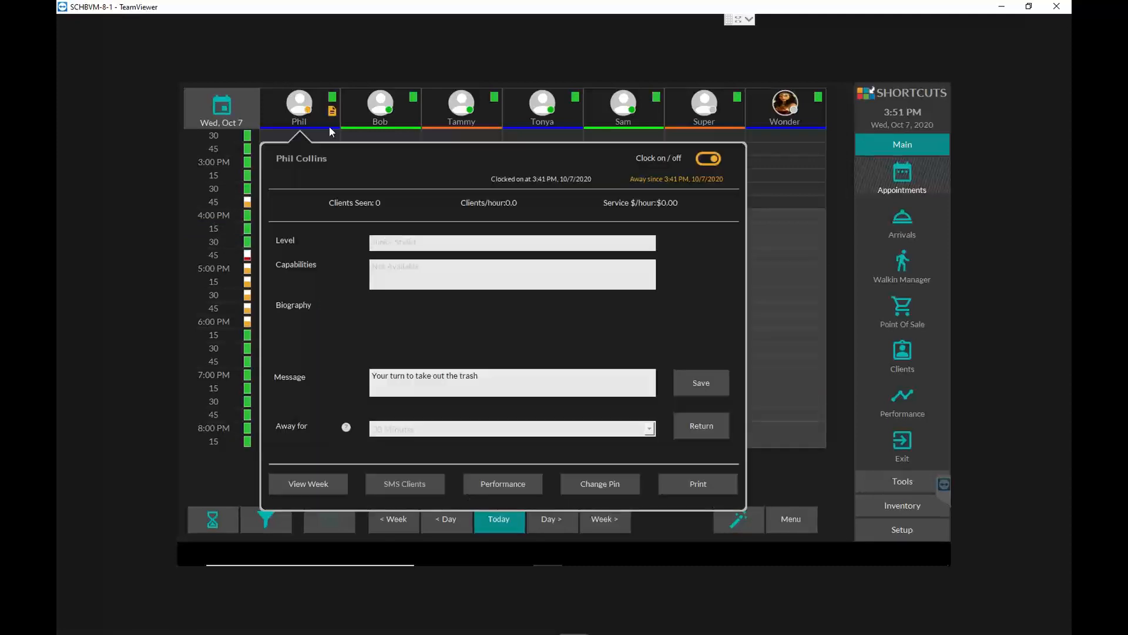
left_click(711, 428)
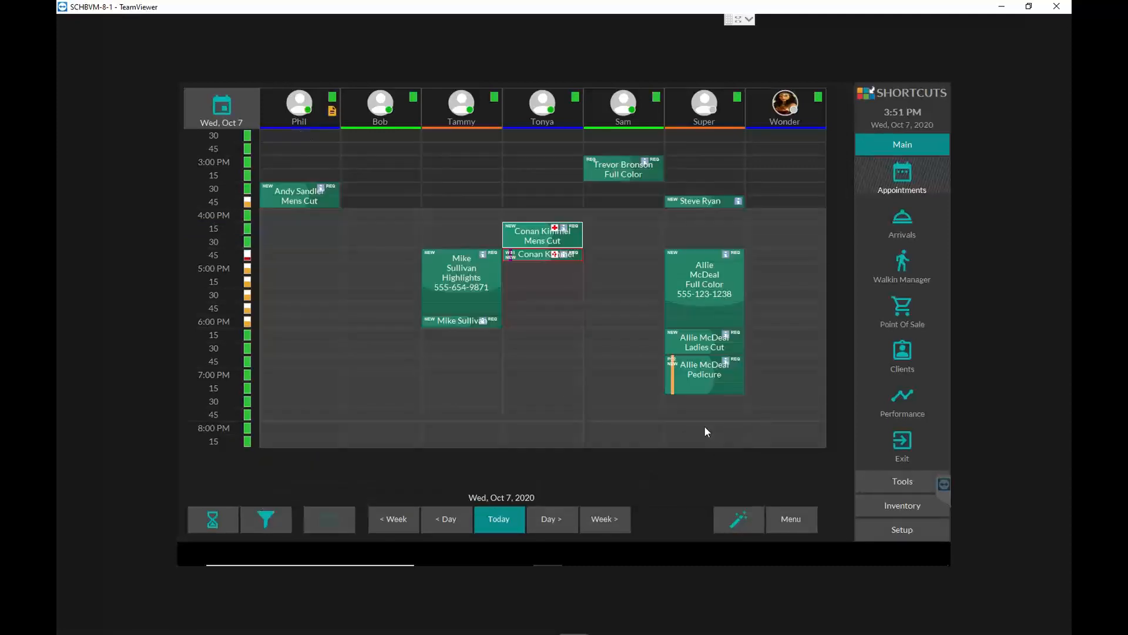
- Start a 5:00 PM appointment for the first employee and create a new client with first name, last name and cell phone
left_click(281, 266)
left_click(478, 127)
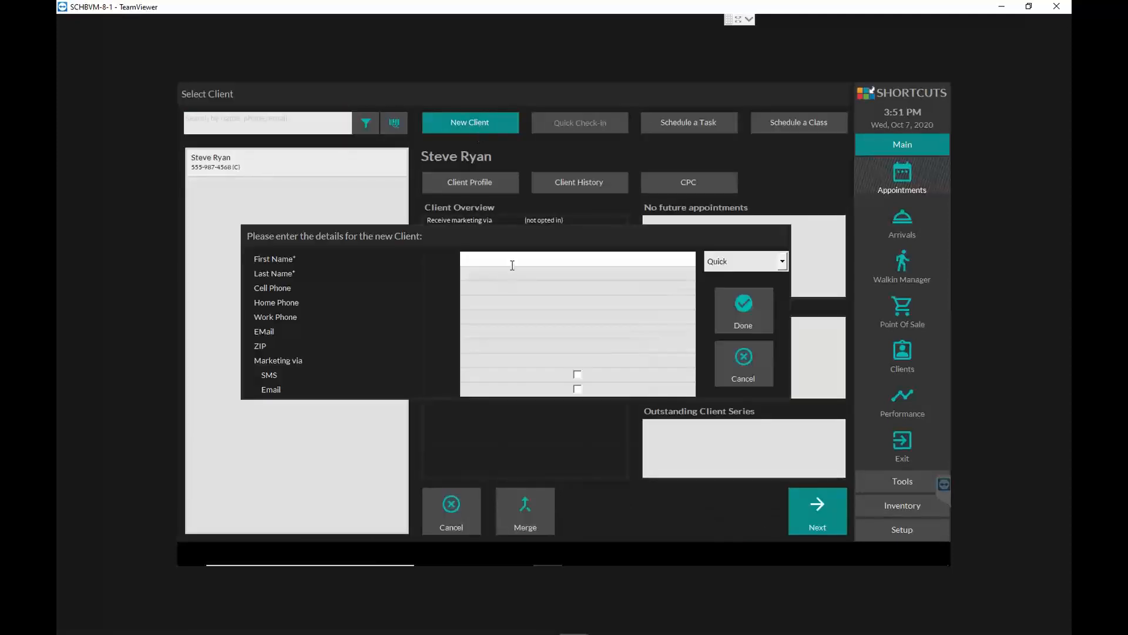
key("Tab")
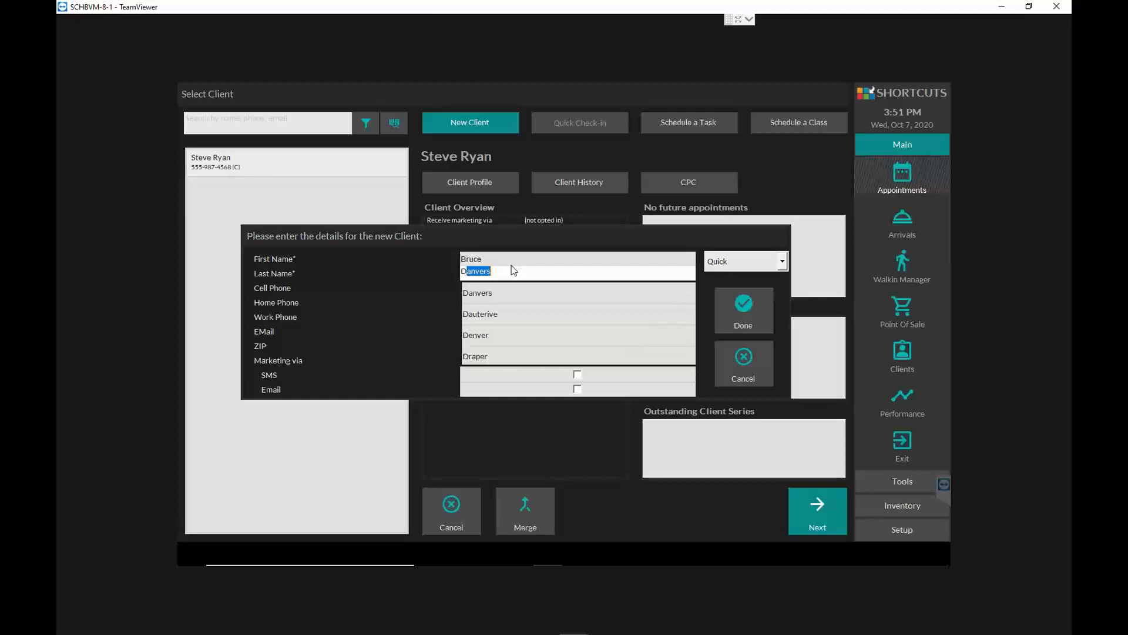
key("Tab")
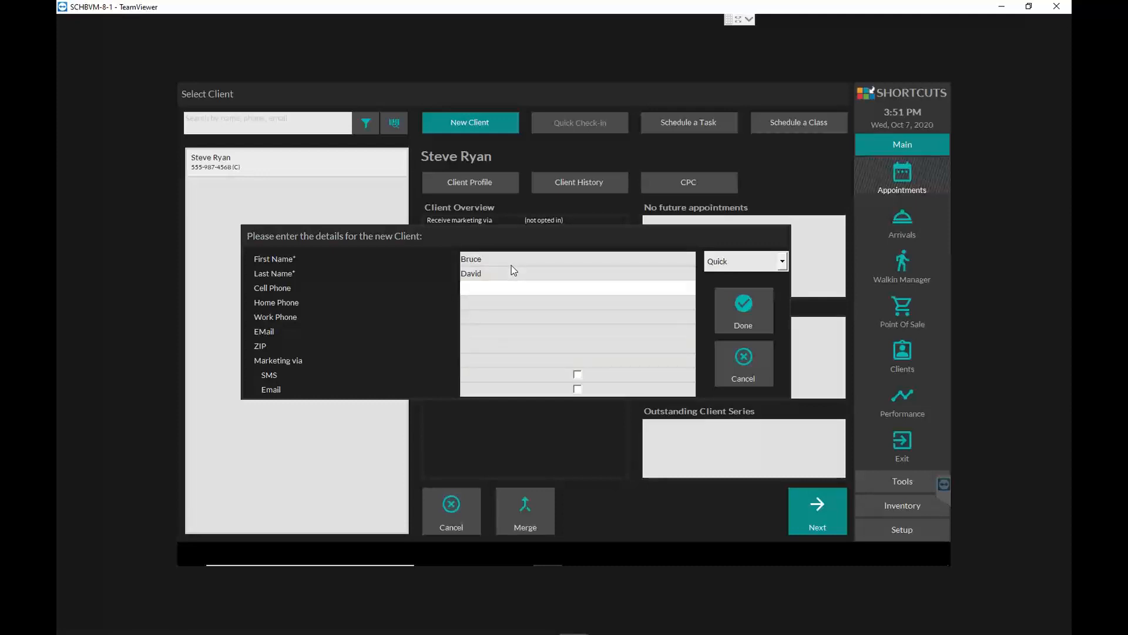
type("5553212154")
left_click(743, 312)
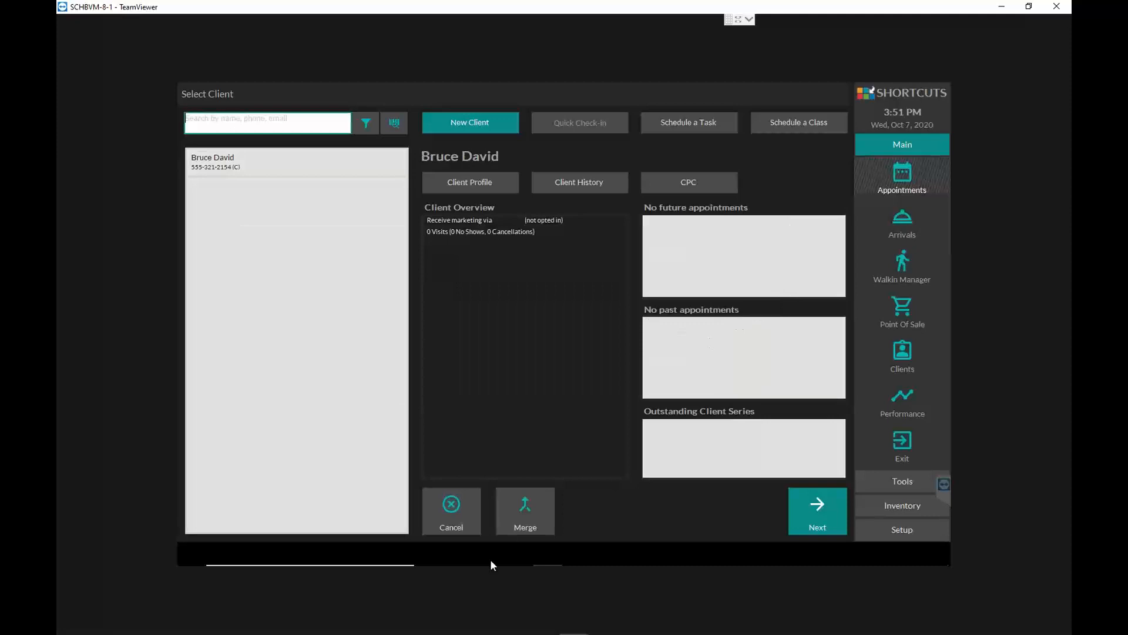
- Continue the booking with the new client and tag the appointment as New Client
left_click(810, 522)
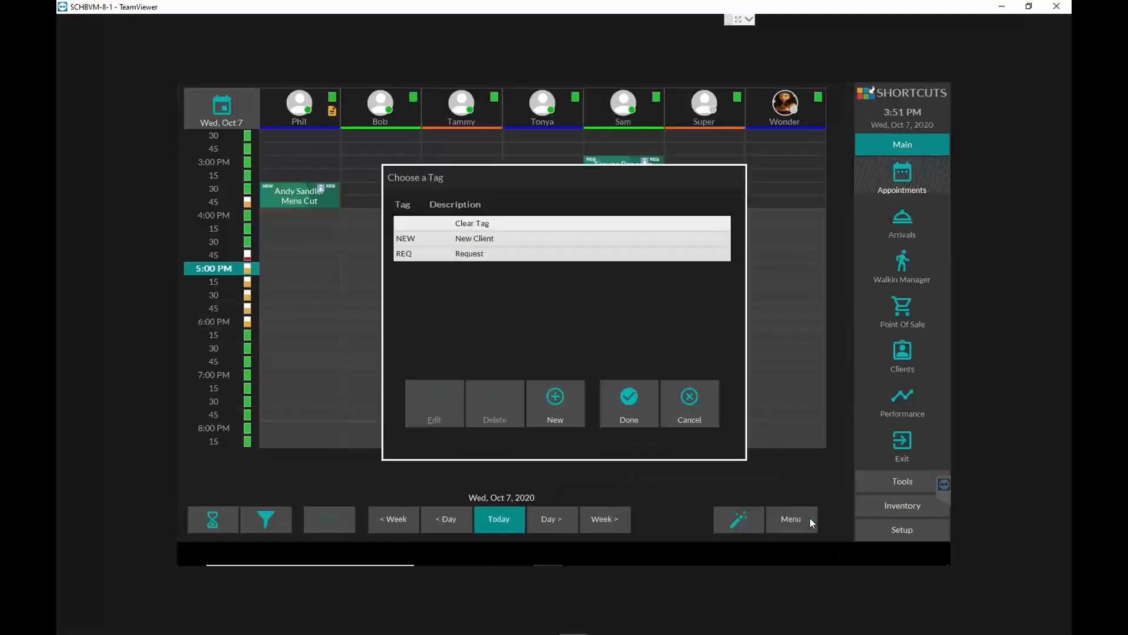
left_click(502, 239)
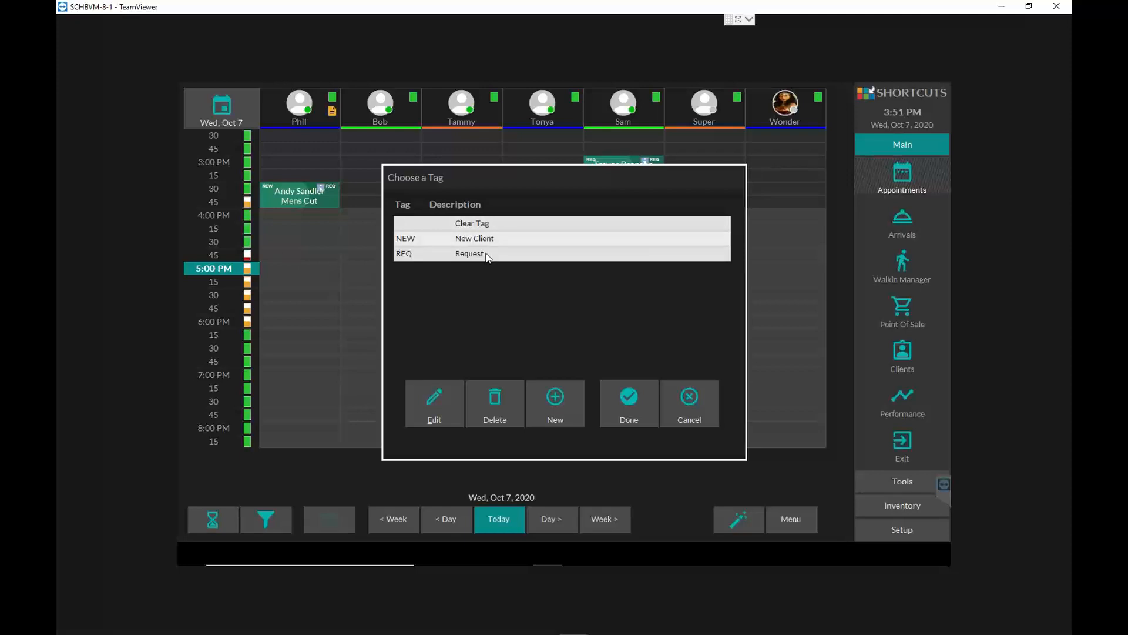
left_click(487, 255)
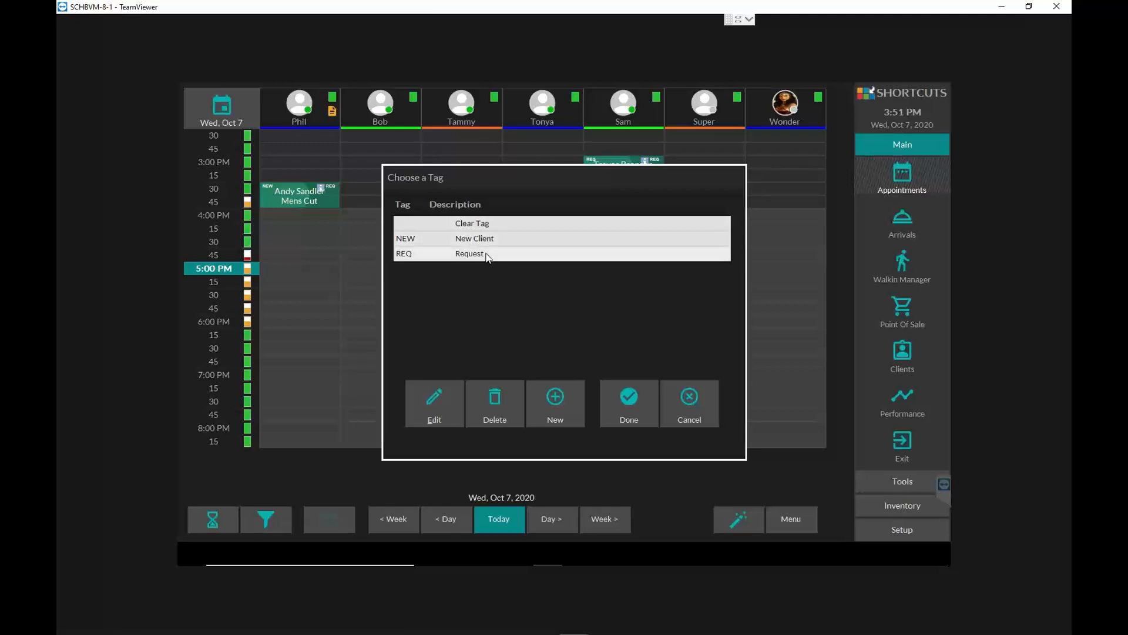
left_click(493, 242)
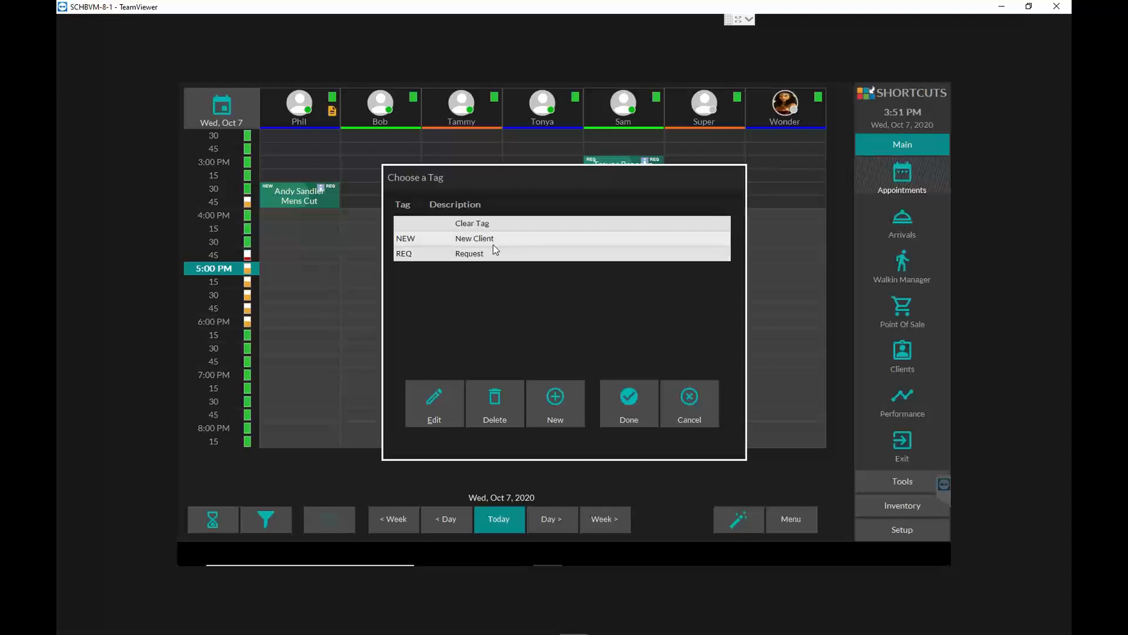
left_click(623, 402)
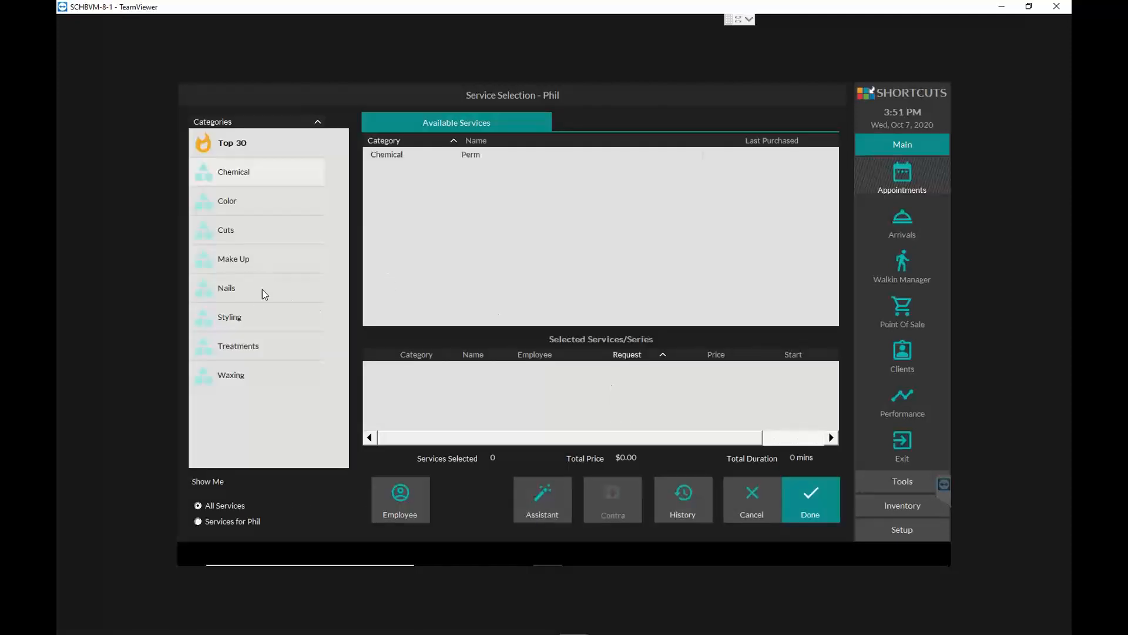
- Add a Mens Cut from the Cuts category, leave it without an employee request, and complete the 5:00 PM booking
left_click(268, 236)
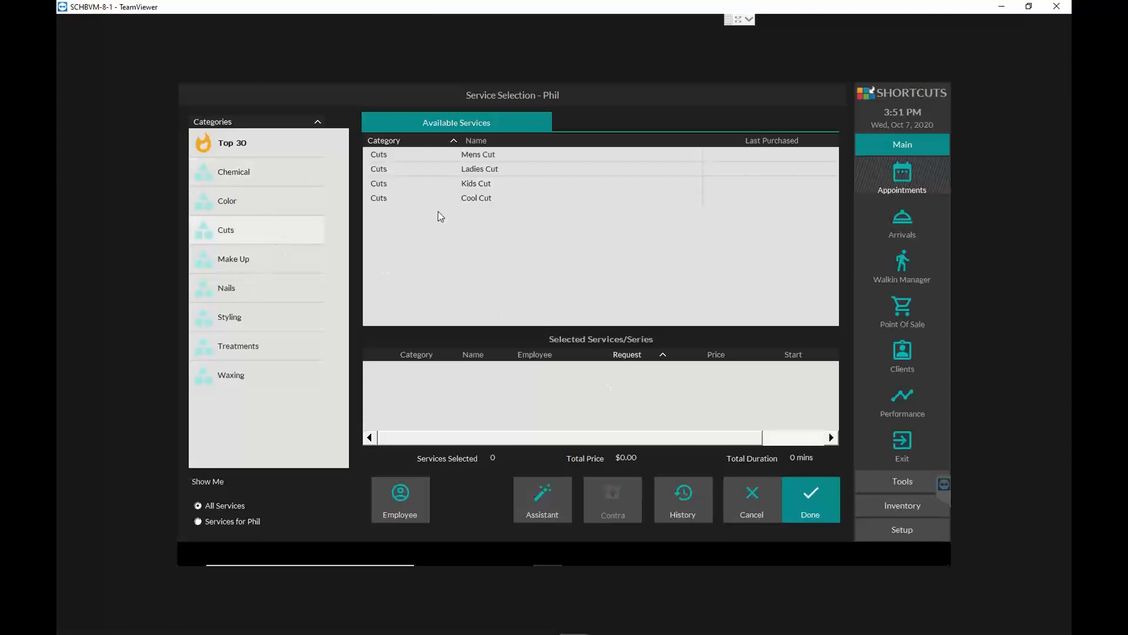
left_click(487, 157)
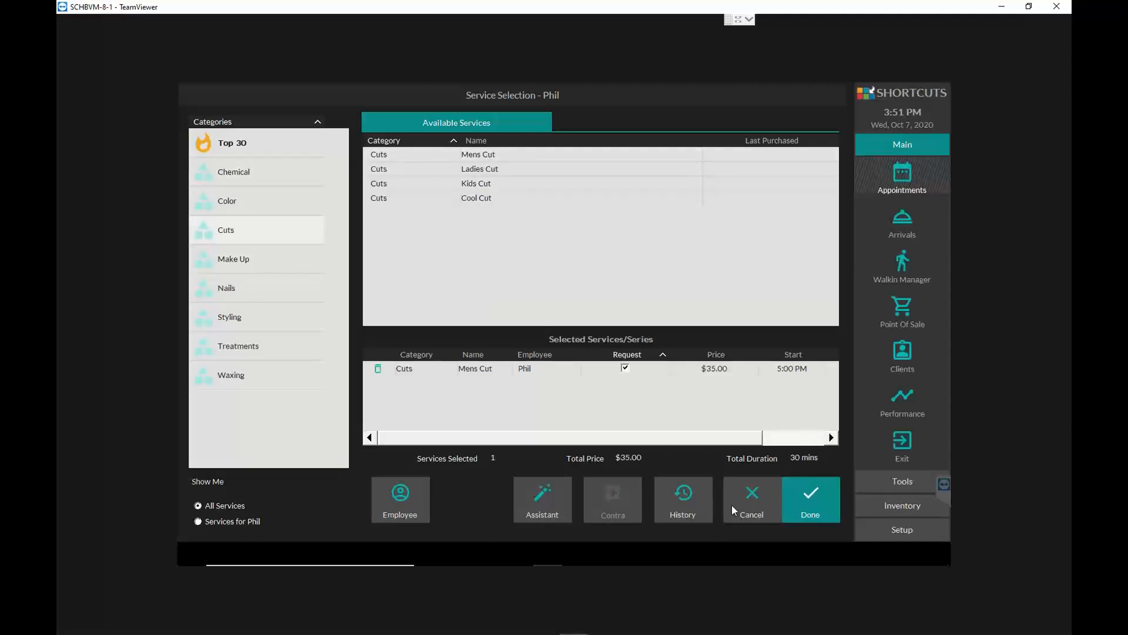
left_click(626, 368)
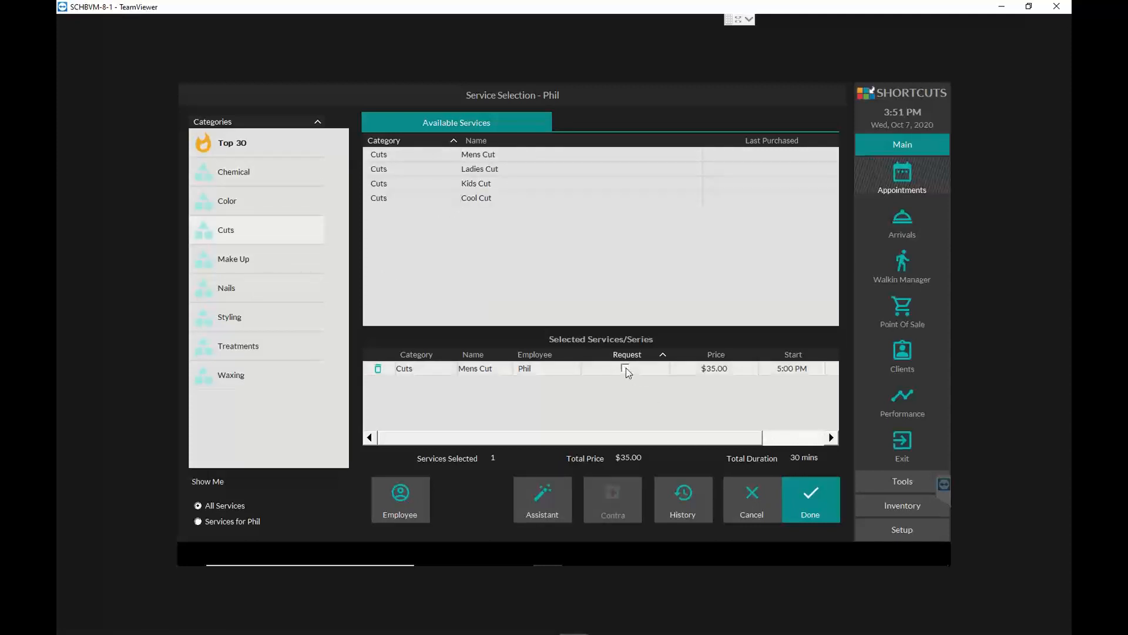
left_click(625, 369)
left_click(625, 368)
left_click(820, 503)
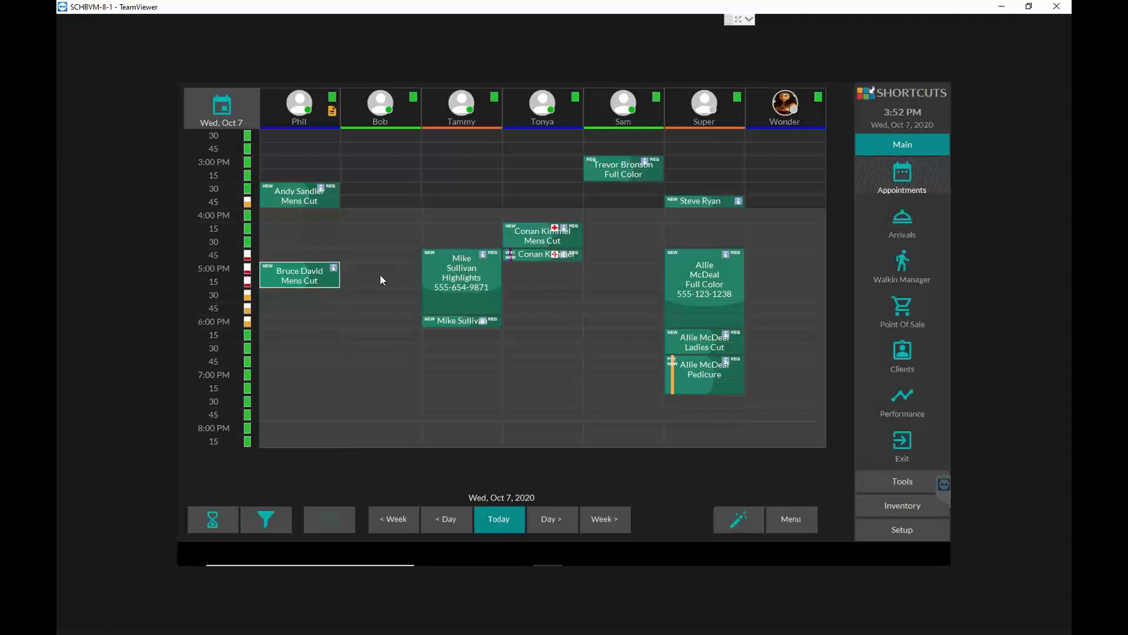
- View the booking details of the 5:00 PM Mens Cut and look through its additional actions
left_click(308, 280)
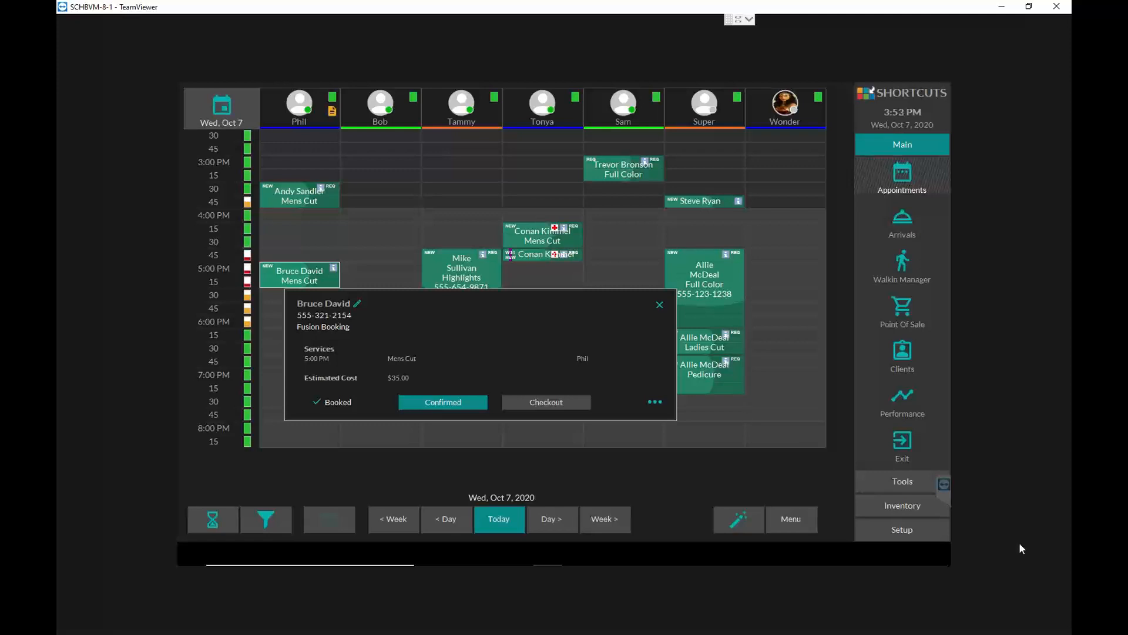
left_click(656, 402)
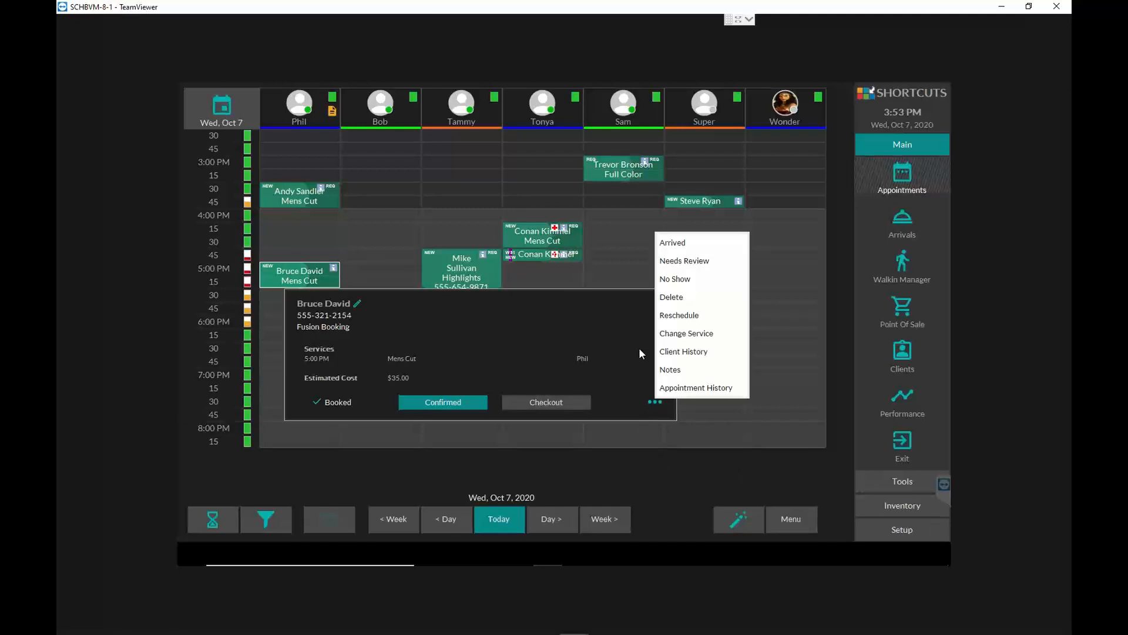
left_click(656, 404)
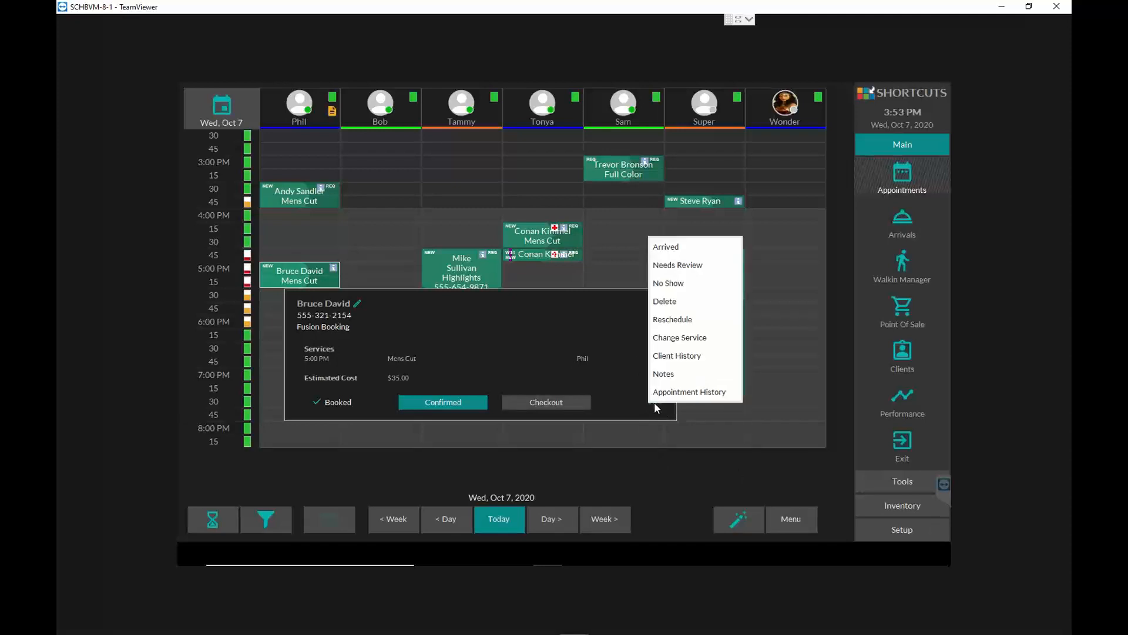
left_click(654, 471)
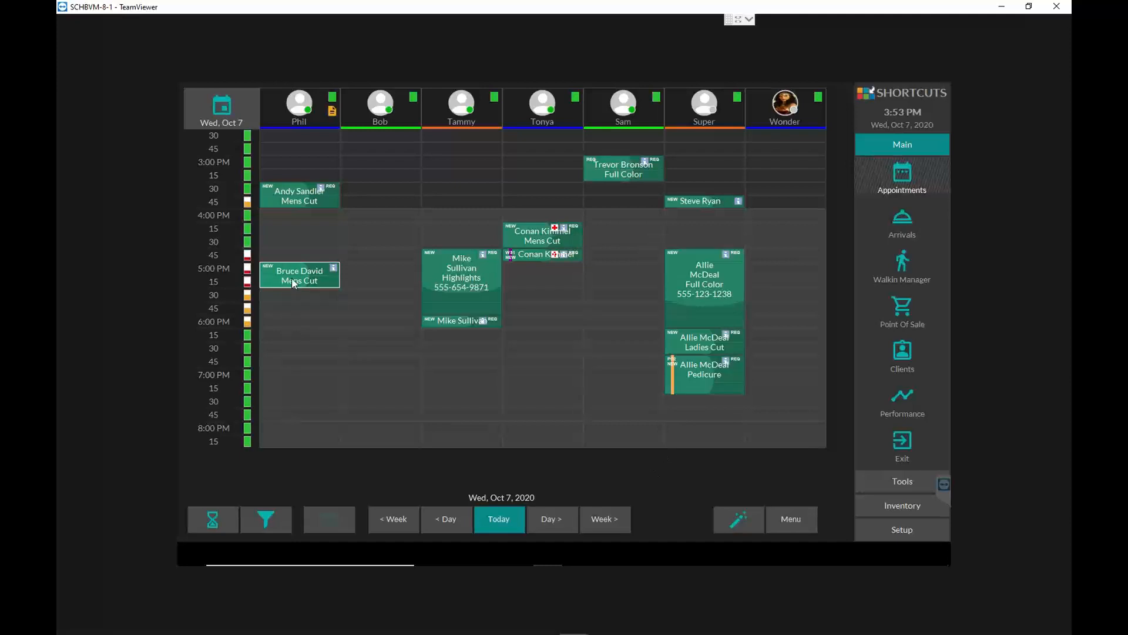
left_click(294, 280)
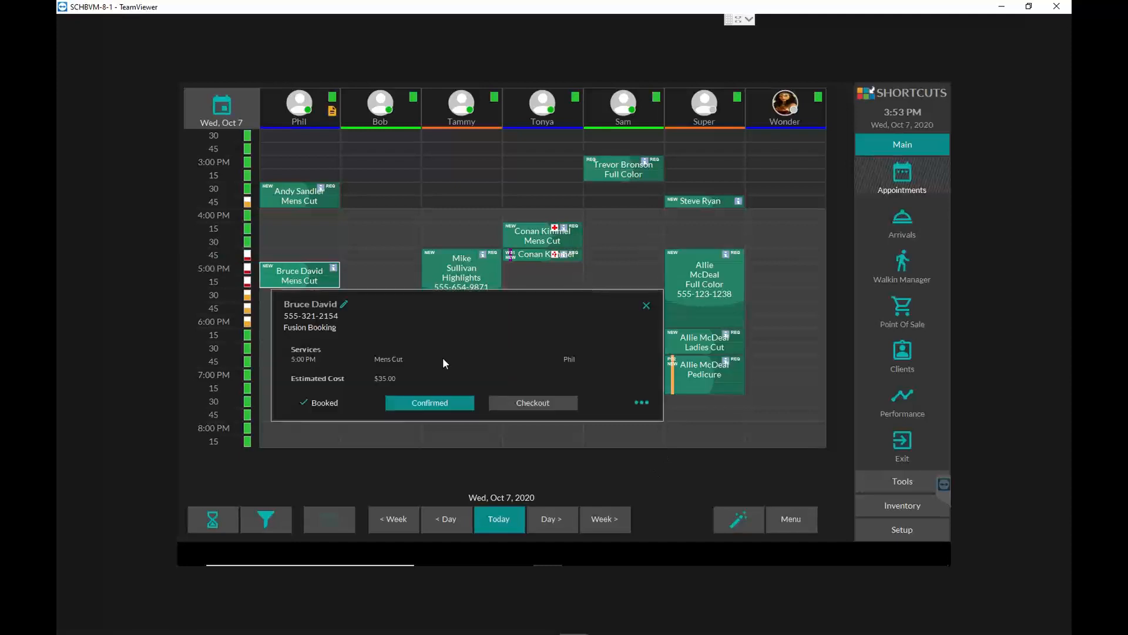
left_click(641, 403)
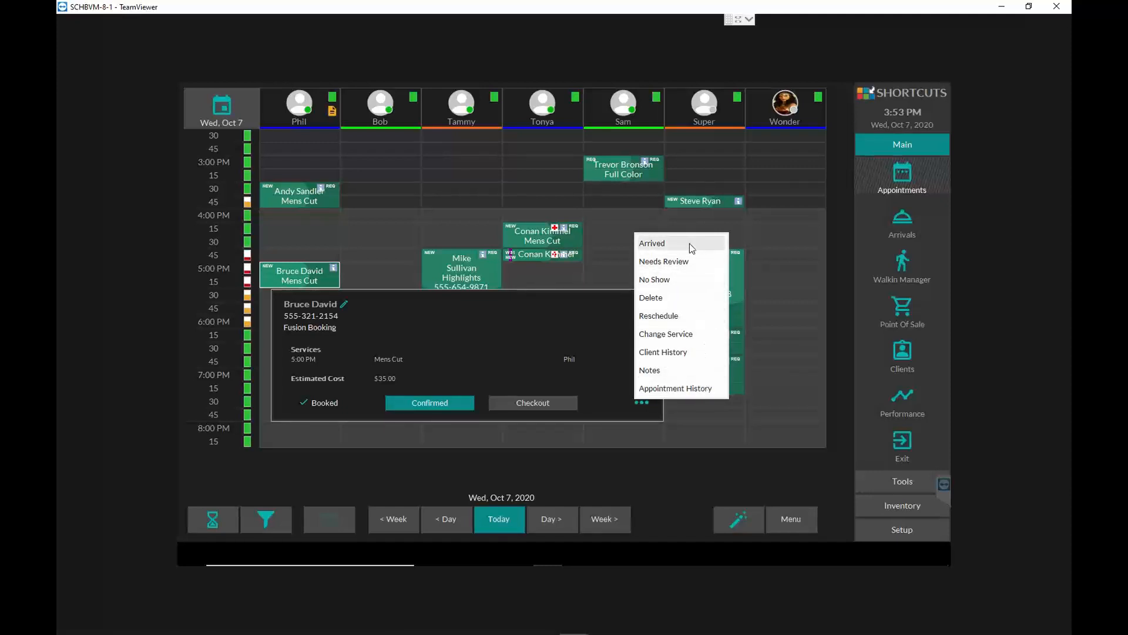
- Mark the 3:30 PM Mens Cut, the 3:00 PM Full Color and the 3:45 PM Mens Cut appointments as arrived
left_click(273, 195)
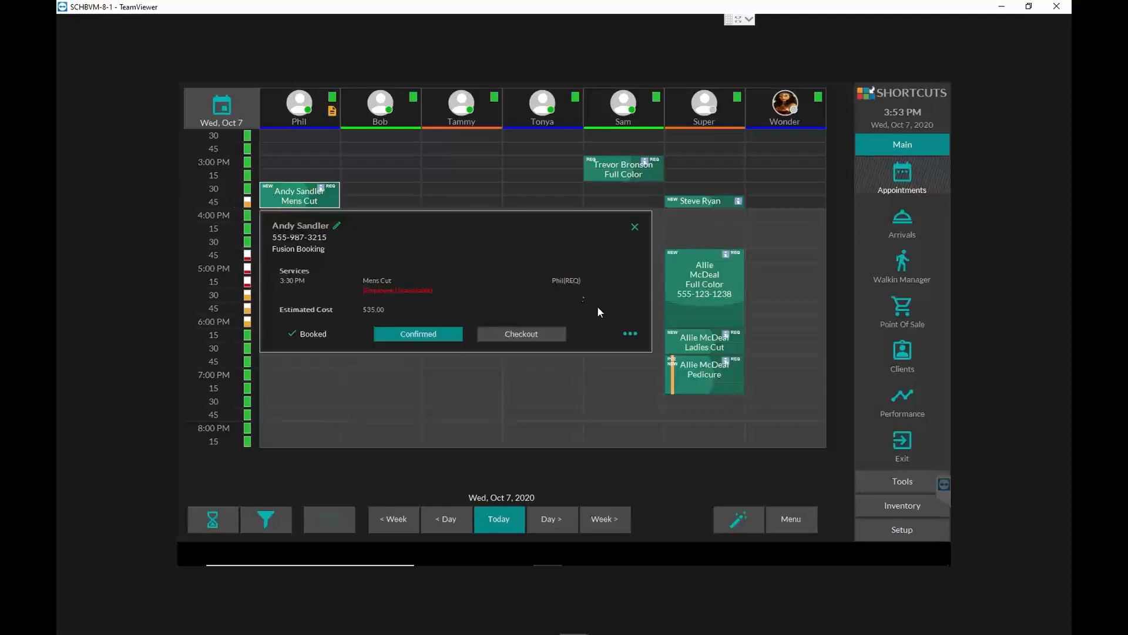
left_click(629, 340)
left_click(647, 175)
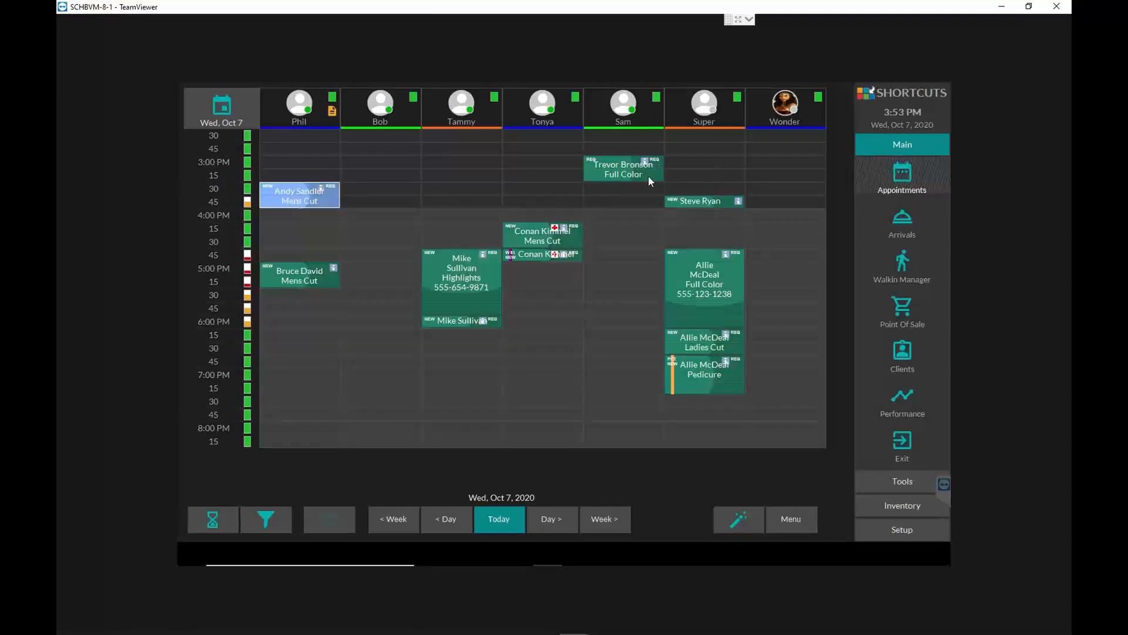
left_click(615, 171)
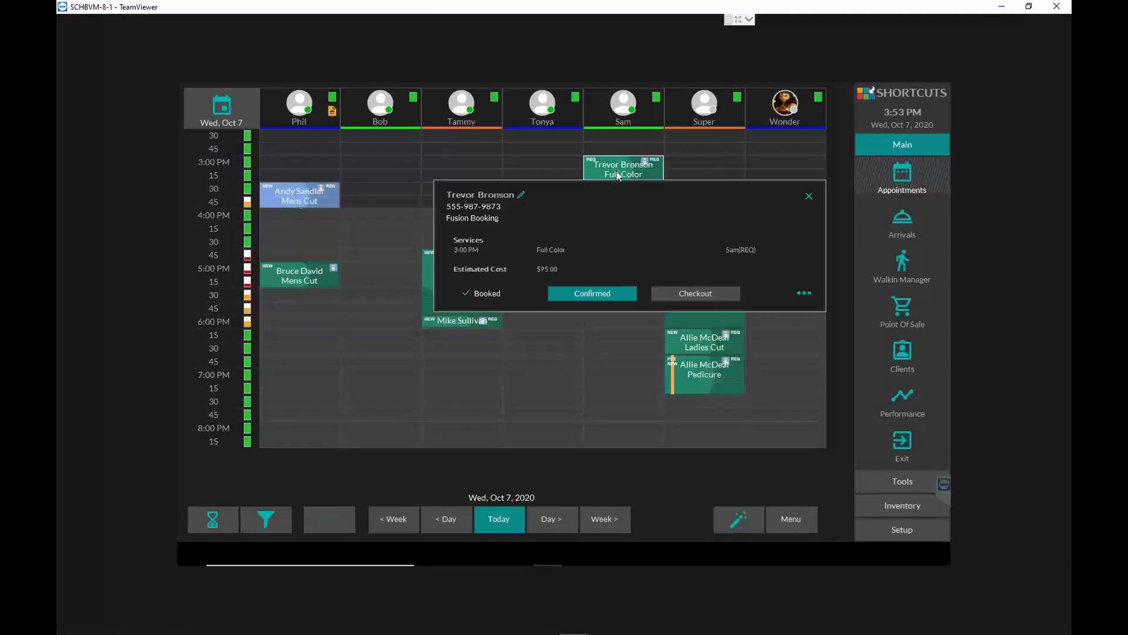
left_click(799, 293)
left_click(819, 133)
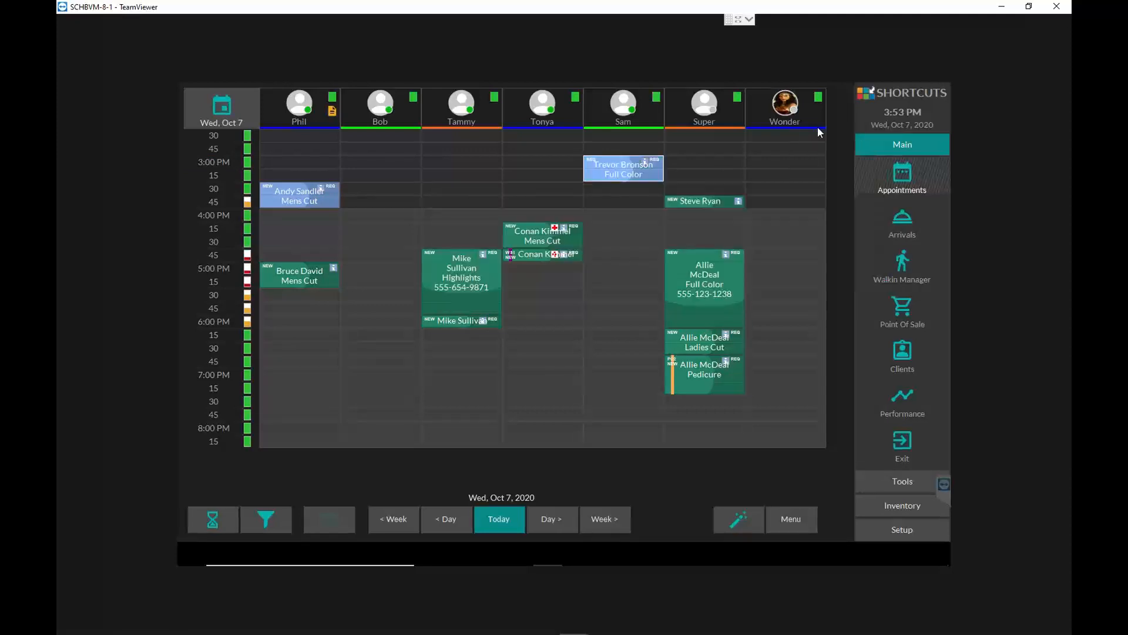
left_click(692, 200)
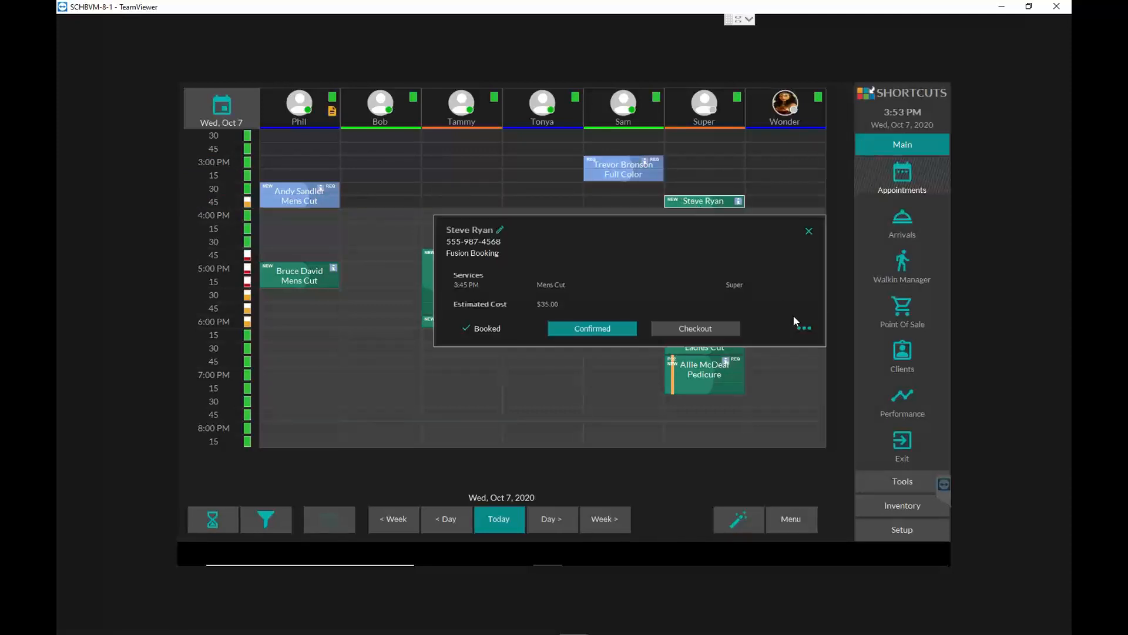
left_click(806, 328)
left_click(823, 168)
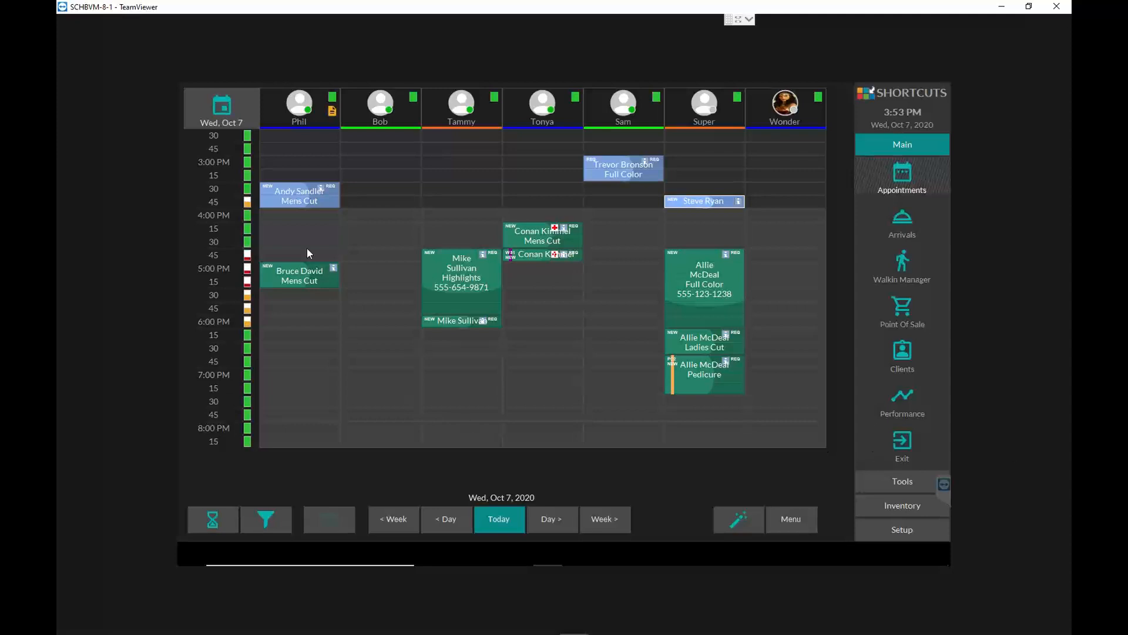
- Check the status in the booking details of the 3:30 PM Mens Cut and the 4:45 PM Full Color appointments
left_click(322, 189)
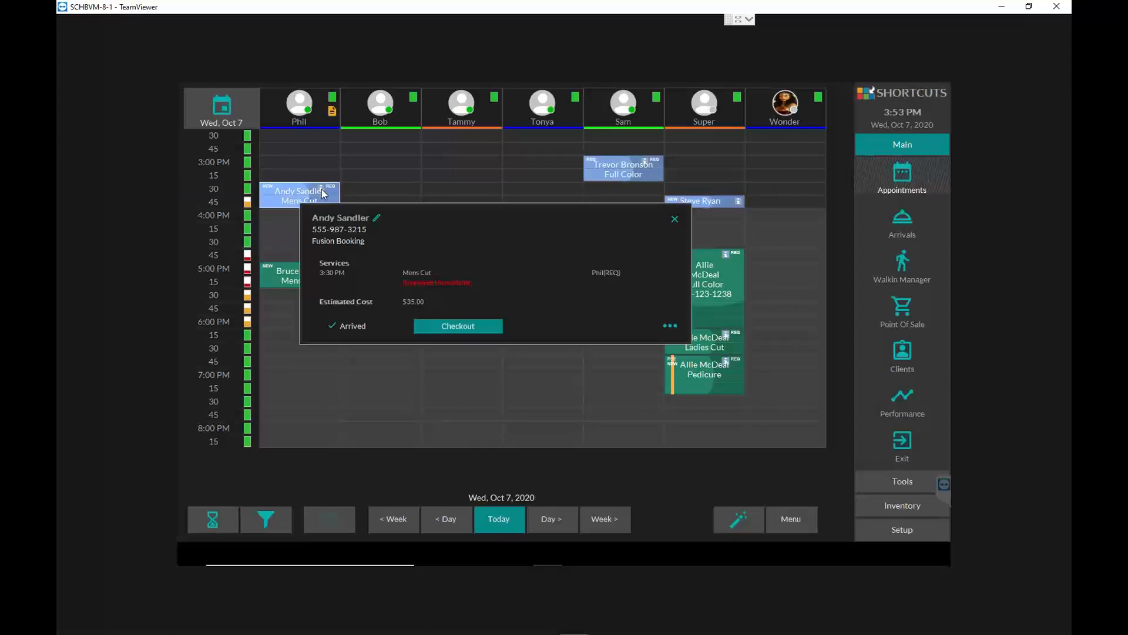
left_click(354, 328)
left_click(321, 197)
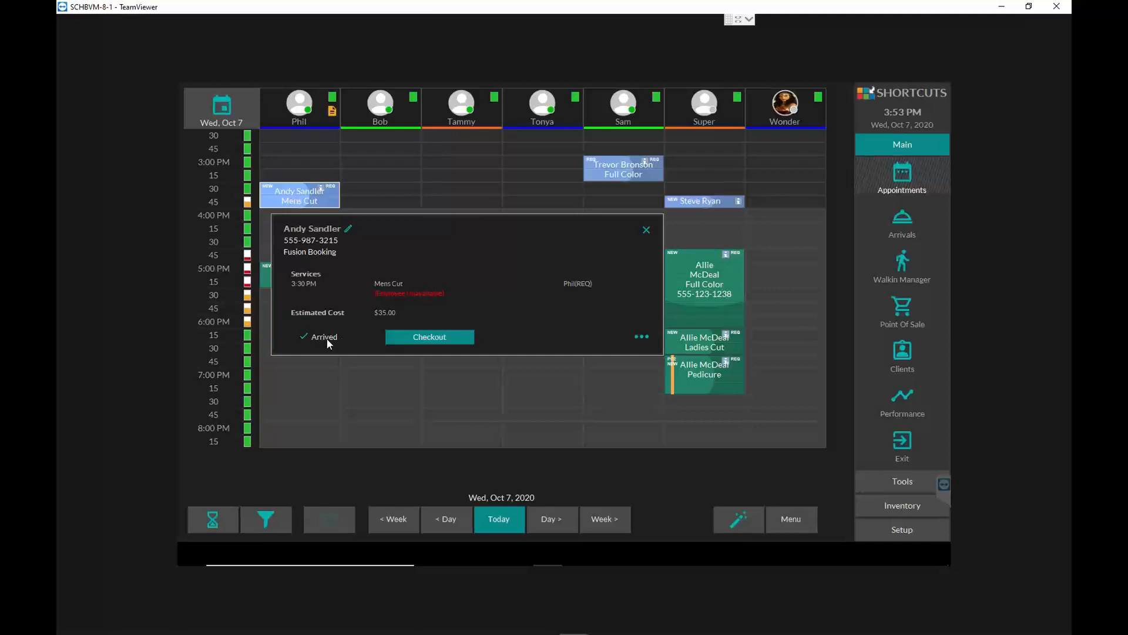
left_click(723, 277)
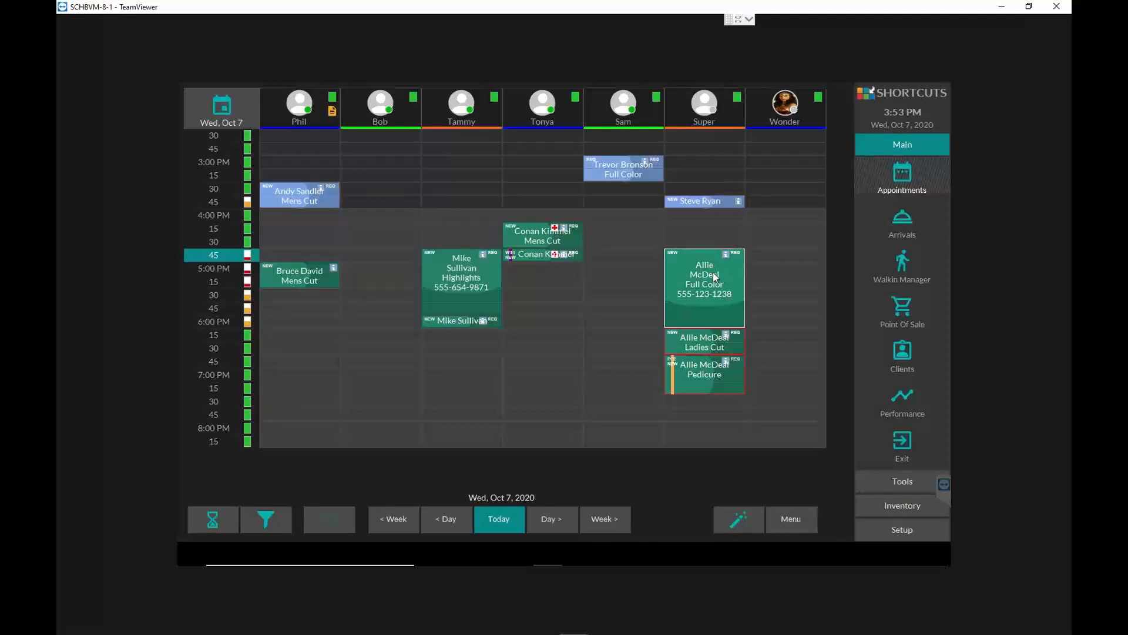
- Mark the 4:15 PM Mens Cut appointment as confirmed and view its booking details
right_click(536, 240)
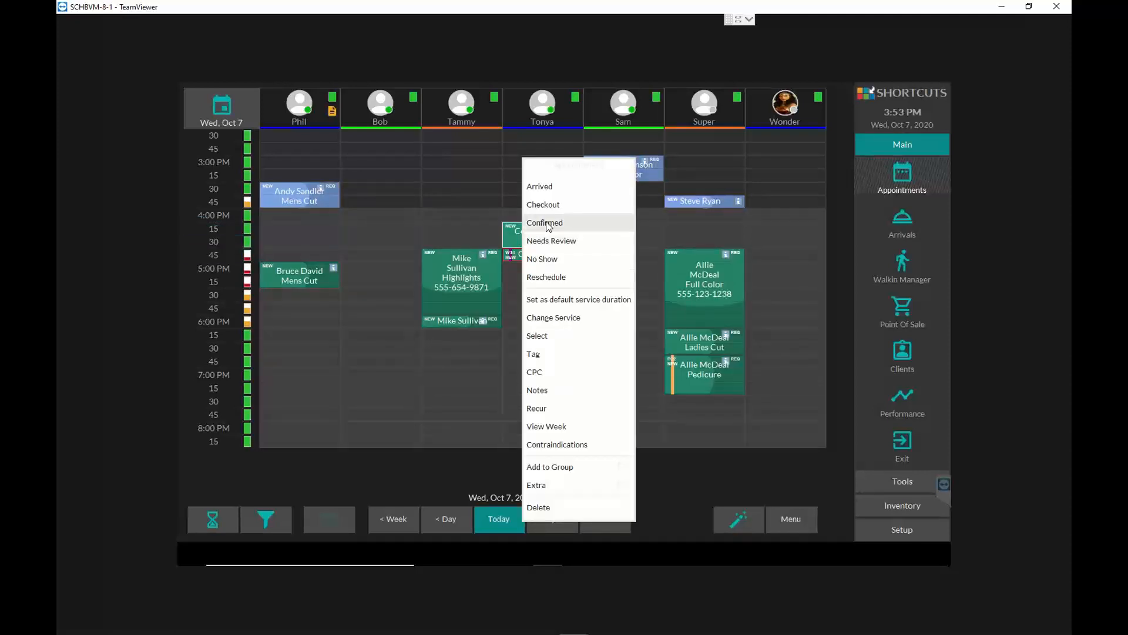
left_click(547, 225)
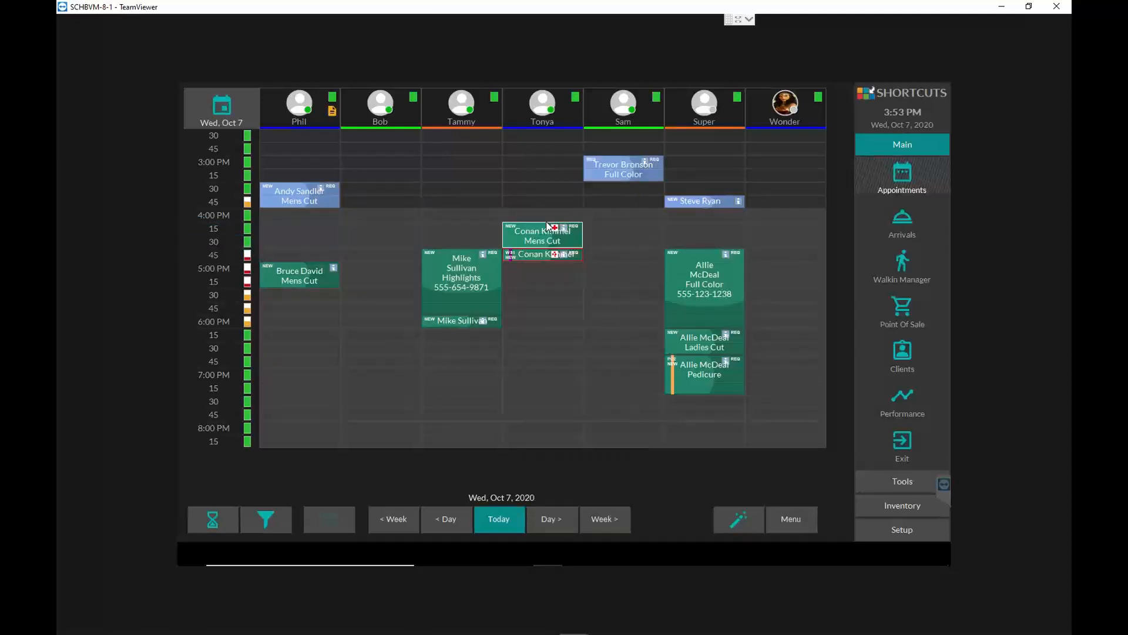
left_click(516, 234)
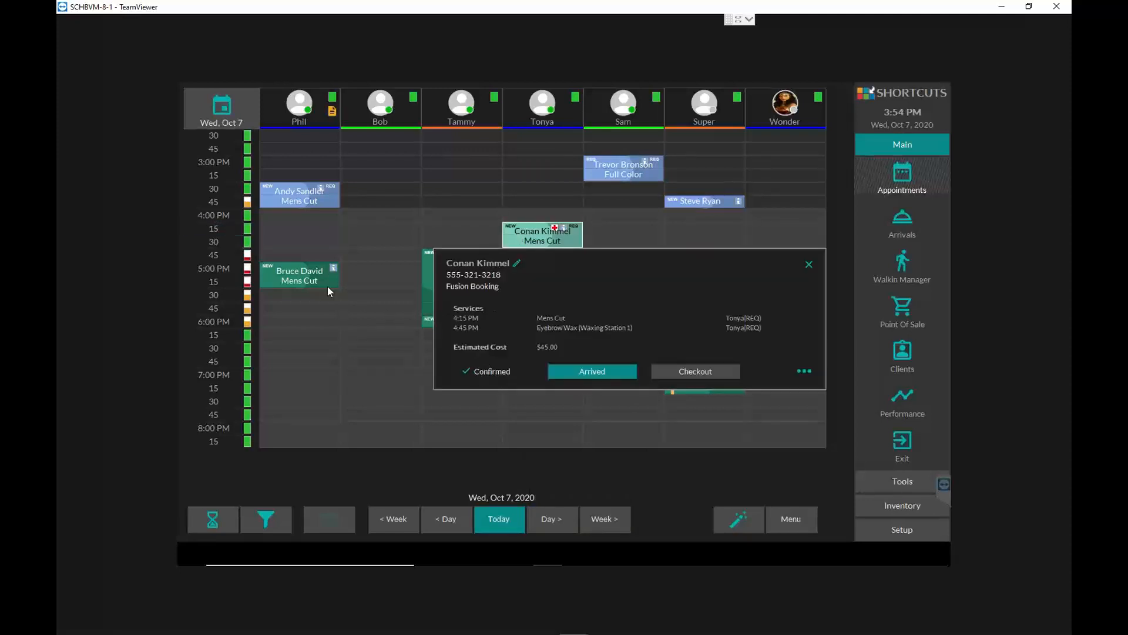
- Mark the 4:45 PM Highlights appointment as a no show and undo that status from its booking details
left_click(293, 278)
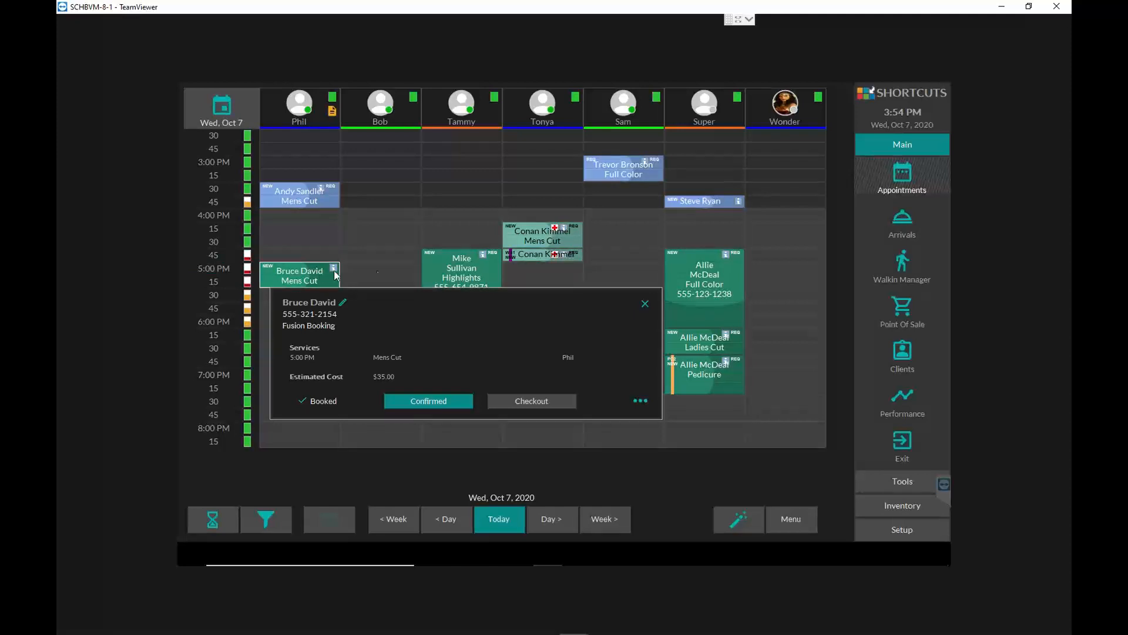
right_click(457, 265)
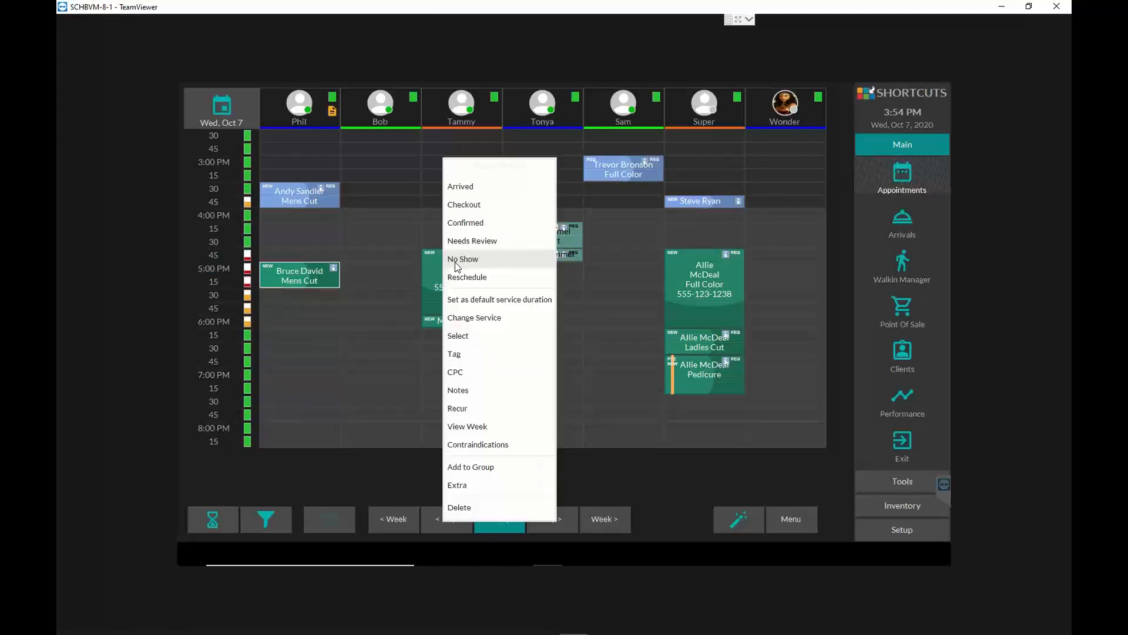
left_click(457, 262)
left_click(441, 274)
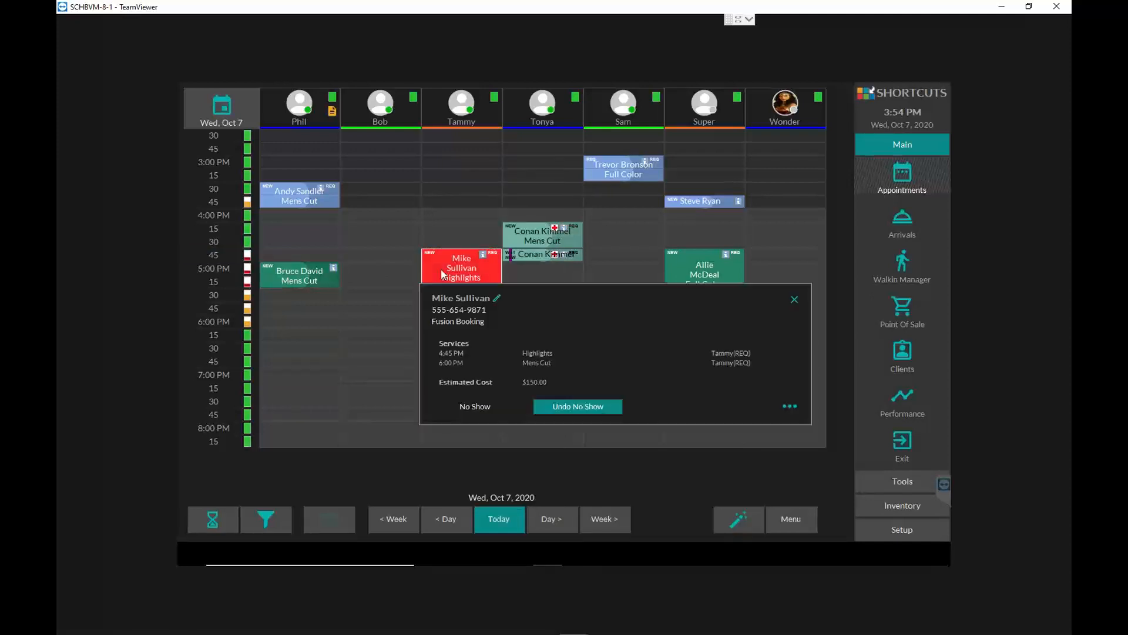
left_click(611, 405)
- View the booking details of the 4:15 PM Mens Cut and the 5:00 PM Mens Cut appointments
left_click(535, 241)
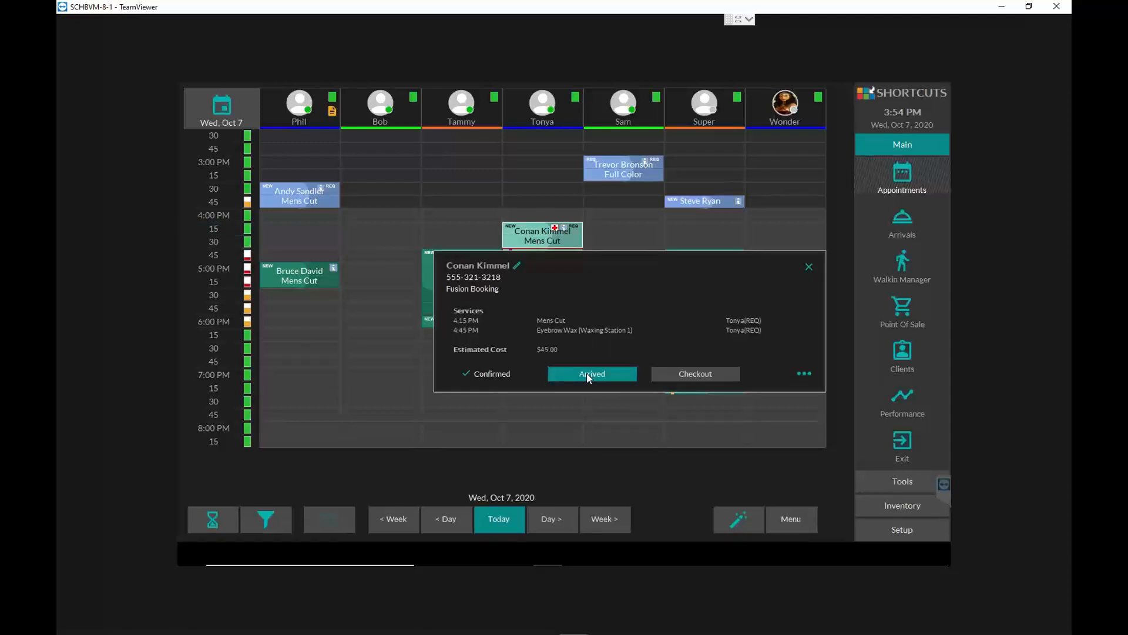
left_click(305, 277)
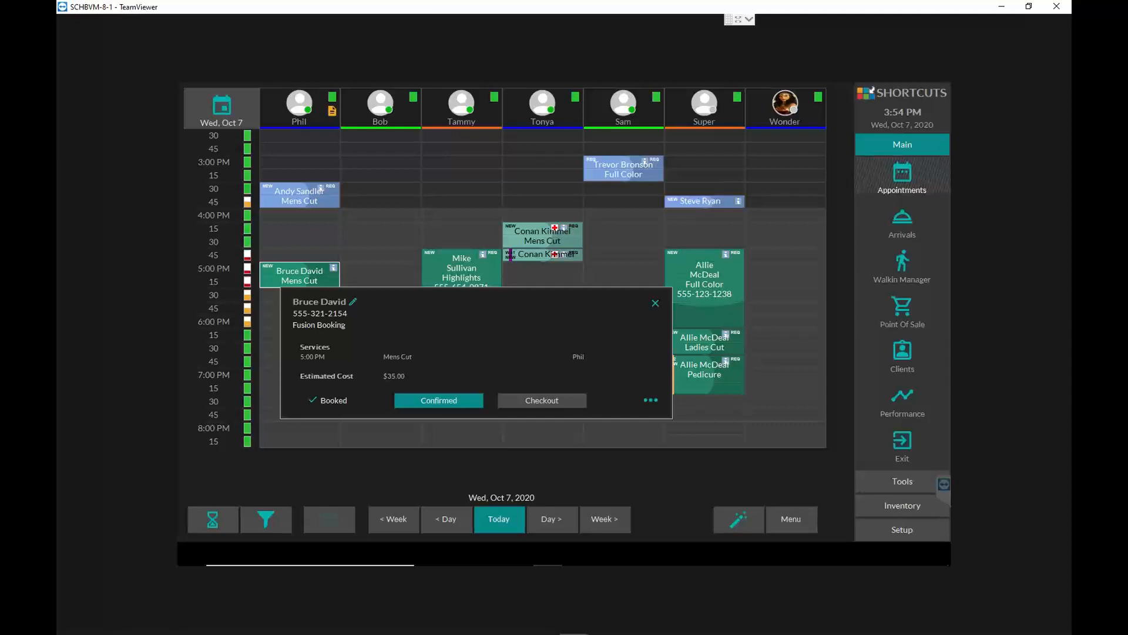
left_click(301, 273)
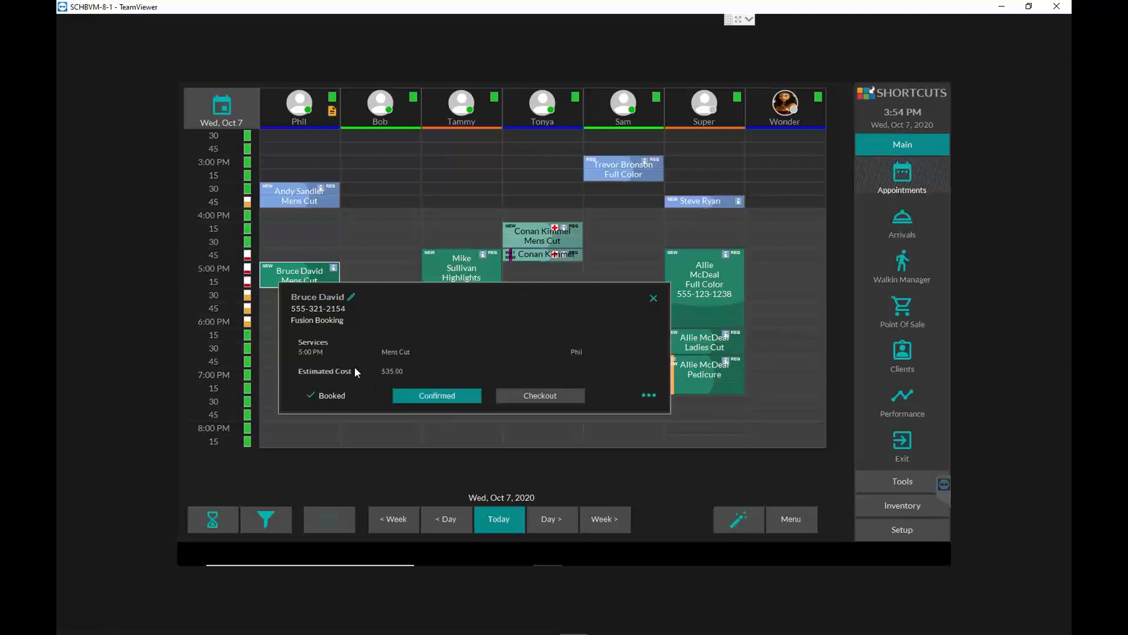
- Mark the 5:00 PM Mens Cut appointment as confirmed and as arrived, checking the status in its booking details
left_click(446, 397)
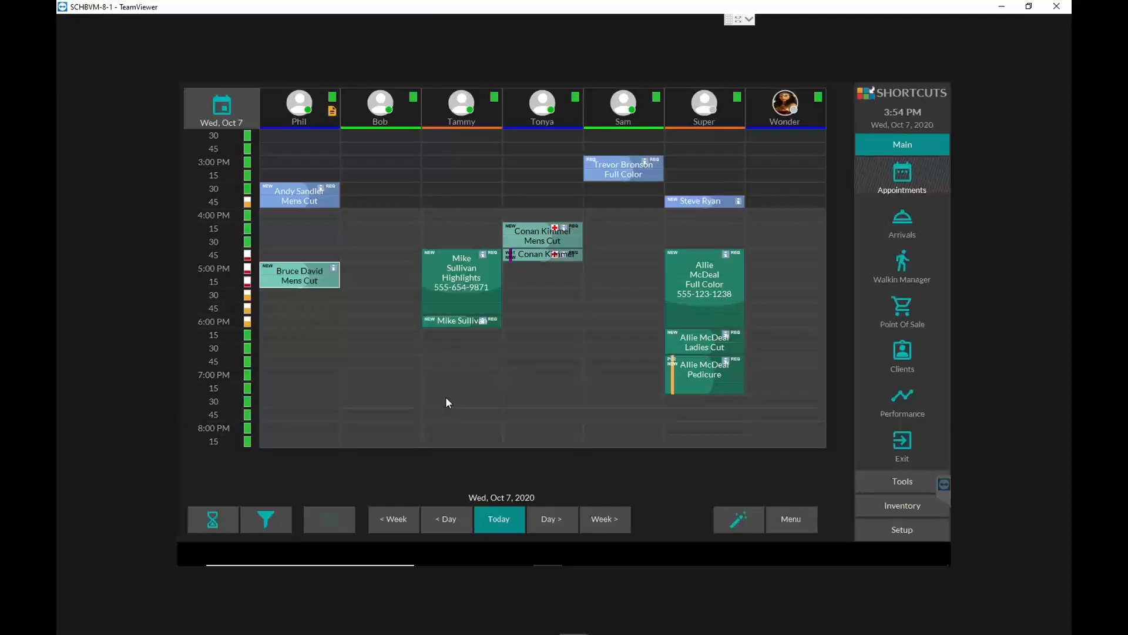
left_click(291, 280)
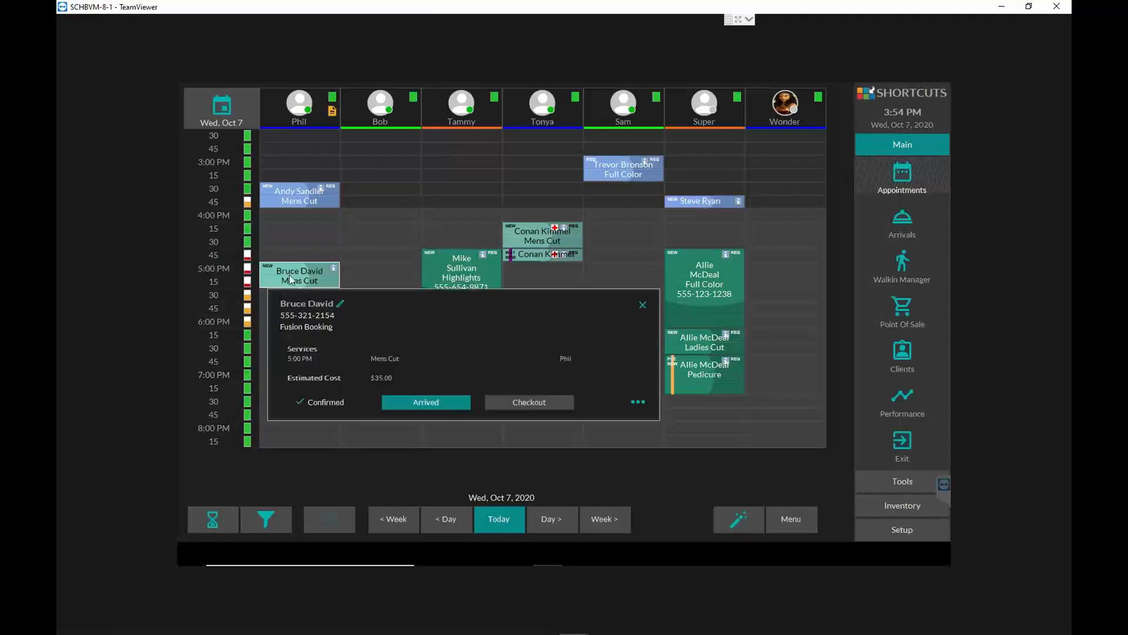
left_click(423, 402)
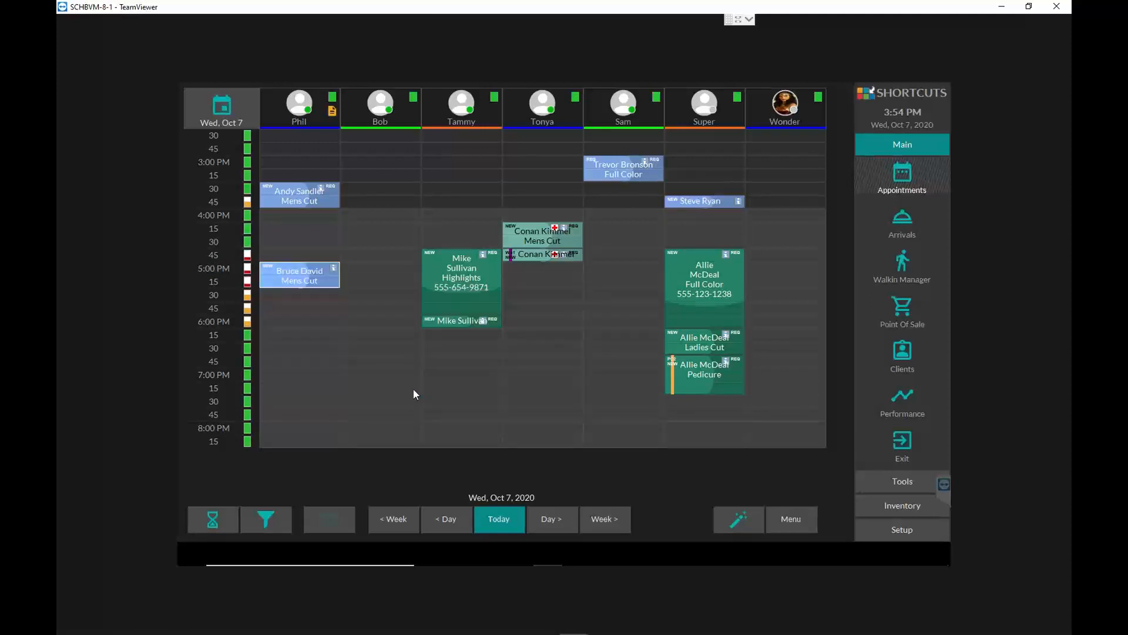
left_click(308, 274)
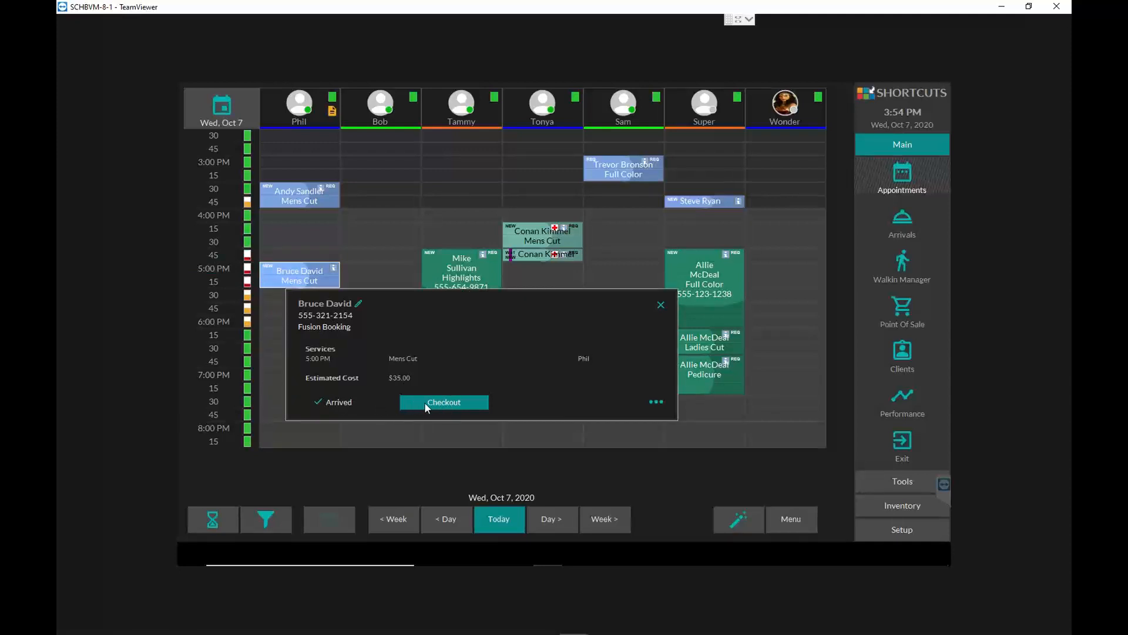
left_click(297, 276)
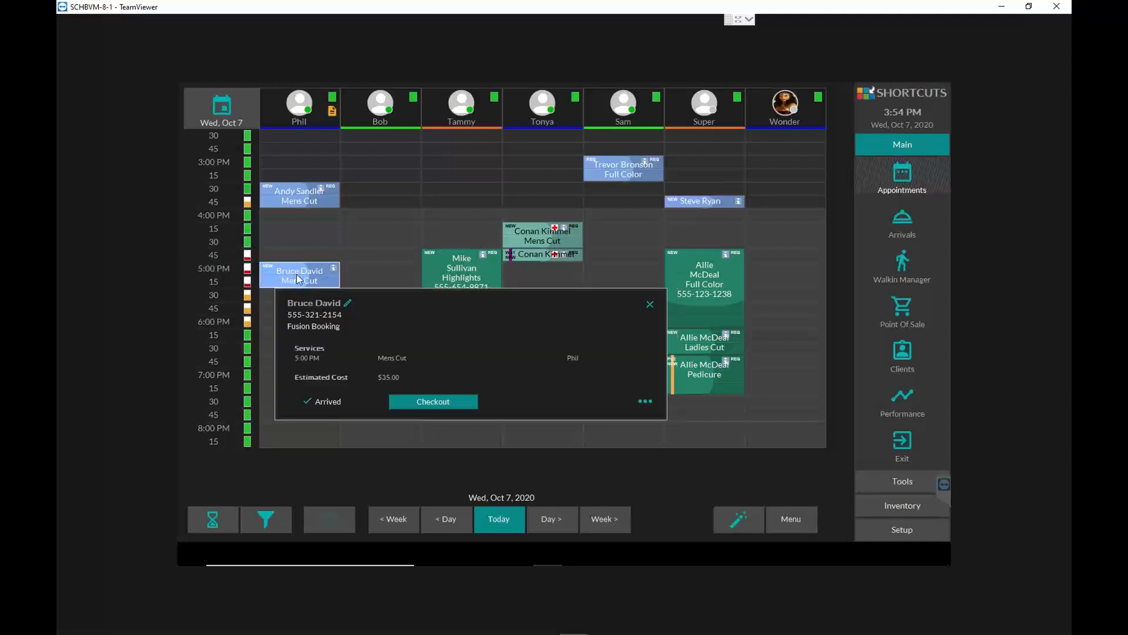
left_click(334, 402)
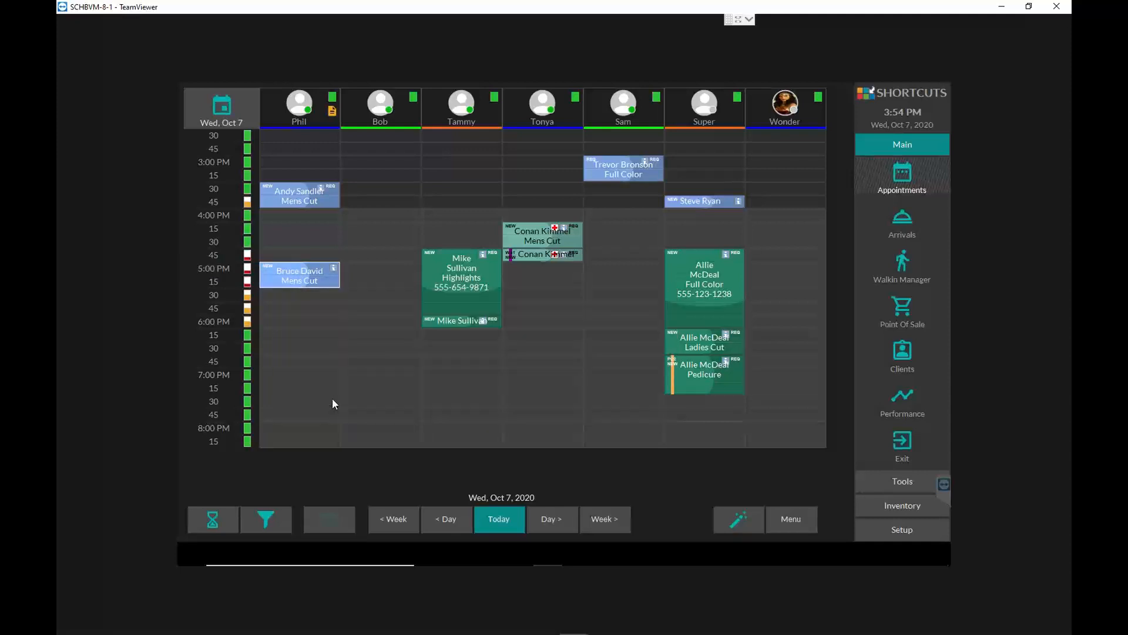
- Mark the 5:00 PM Mens Cut as a no show and return it to booked by undoing its no-show and confirmed statuses
right_click(301, 273)
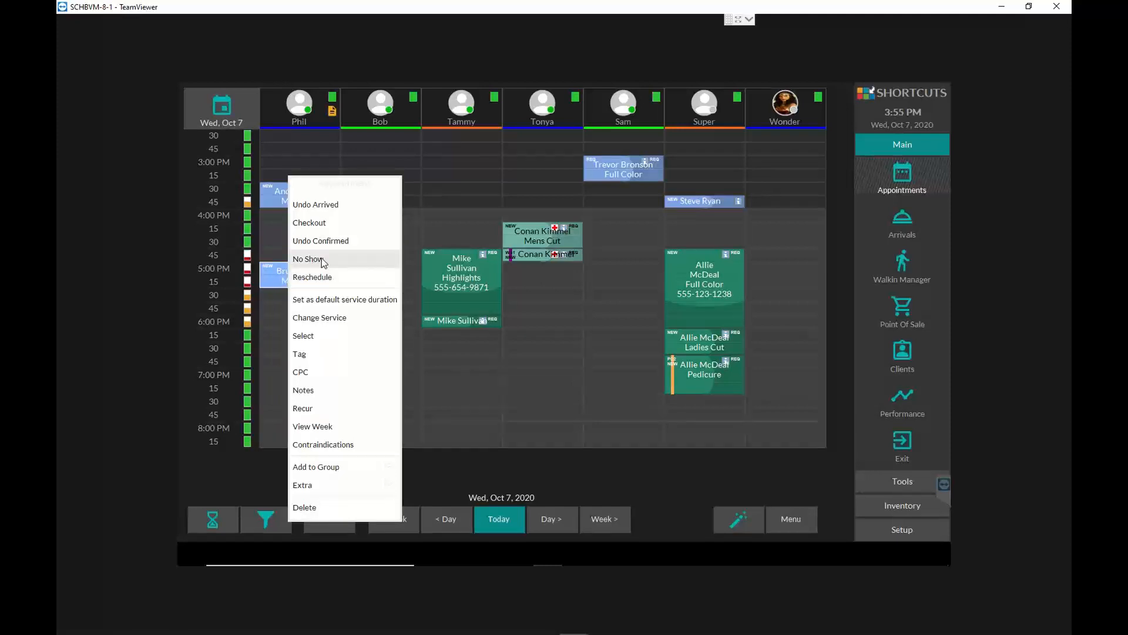
left_click(322, 262)
right_click(297, 271)
left_click(309, 262)
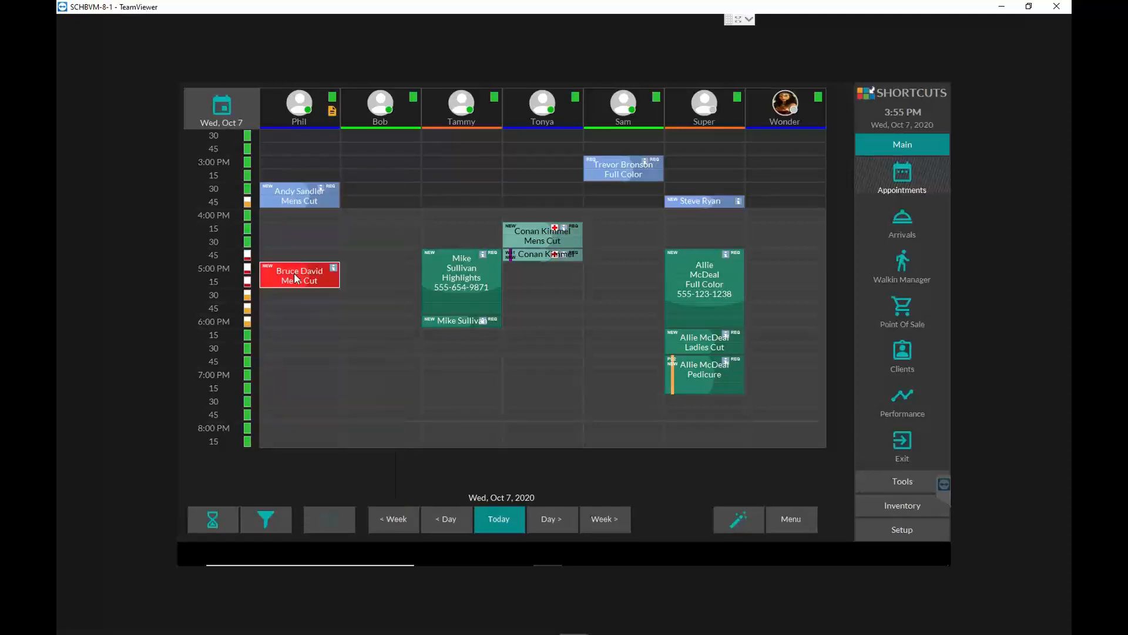
right_click(296, 278)
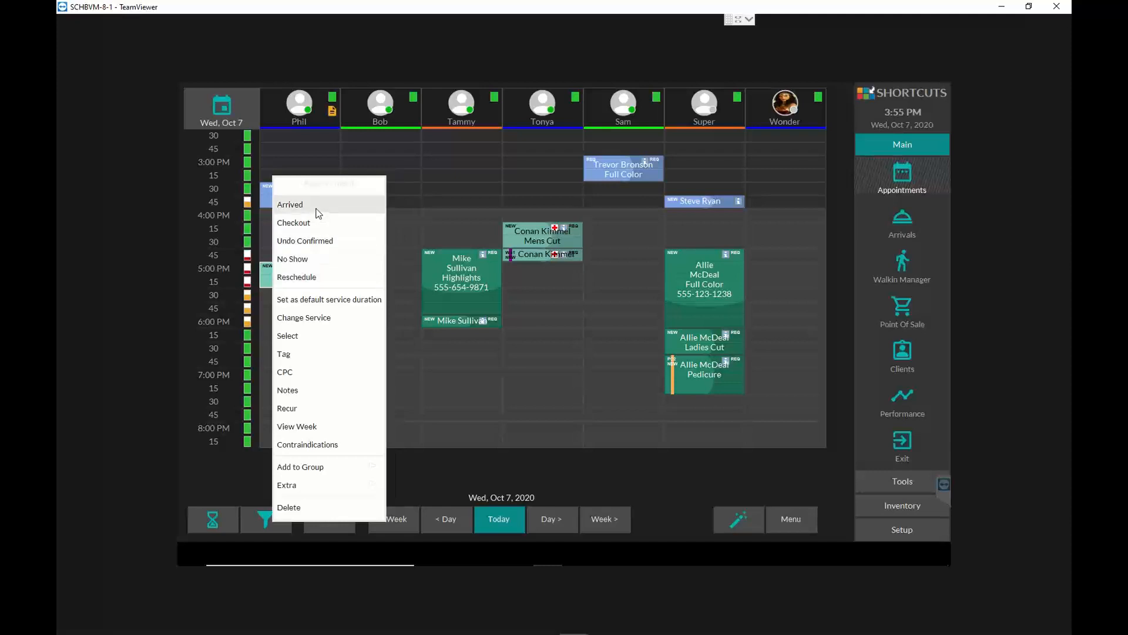
left_click(324, 242)
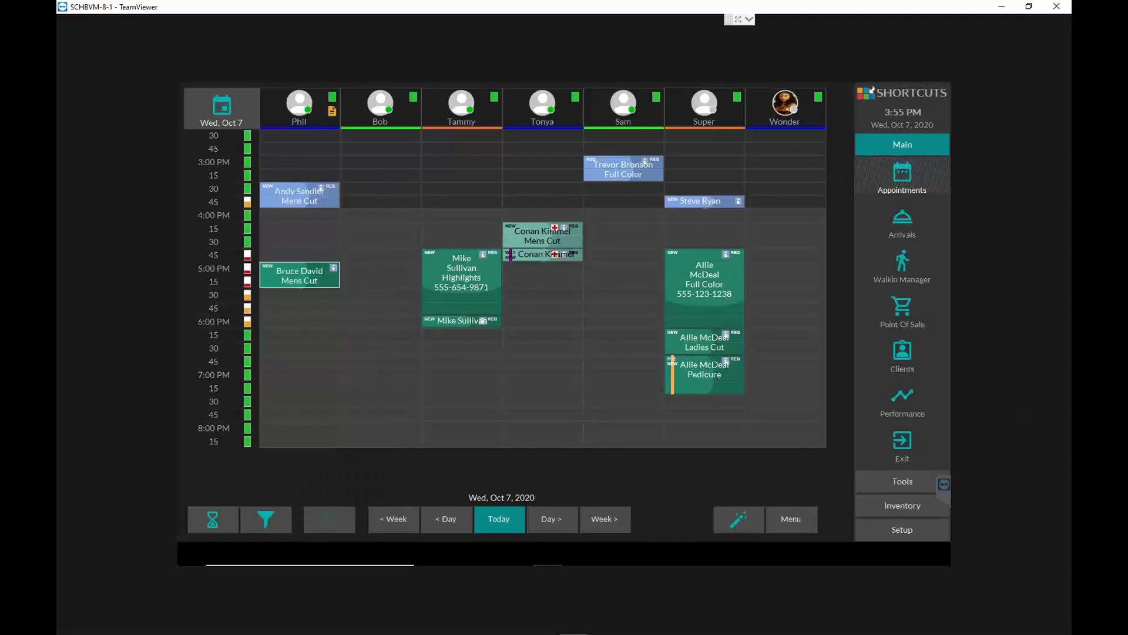
- View the booking details of the 5:00 PM Mens Cut and look over its list of additional actions
left_click(305, 281)
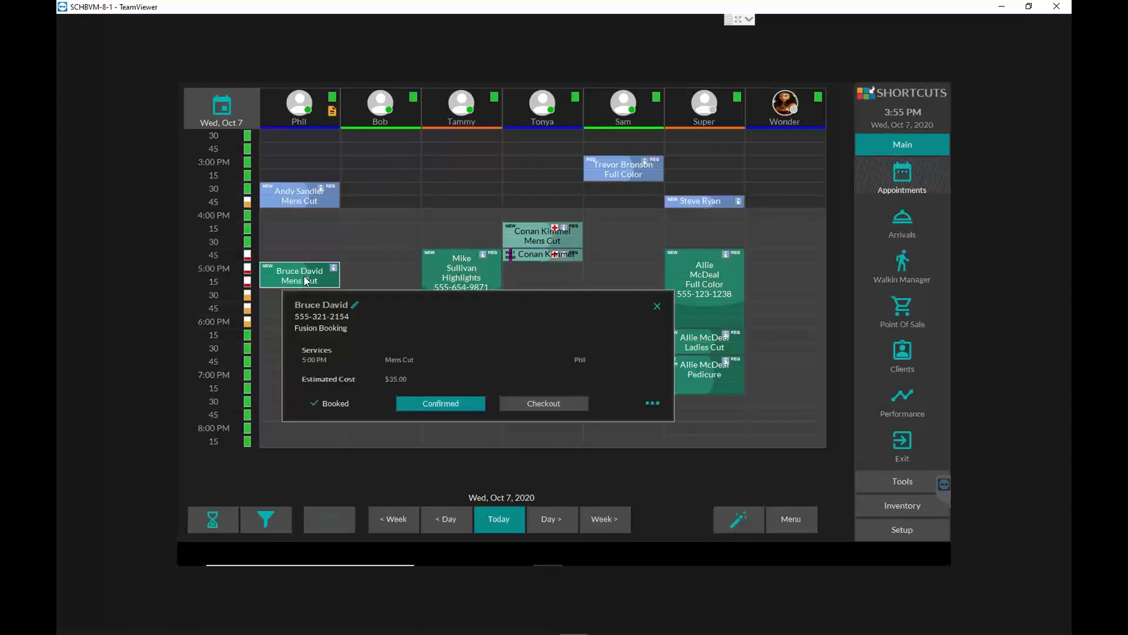
left_click(655, 404)
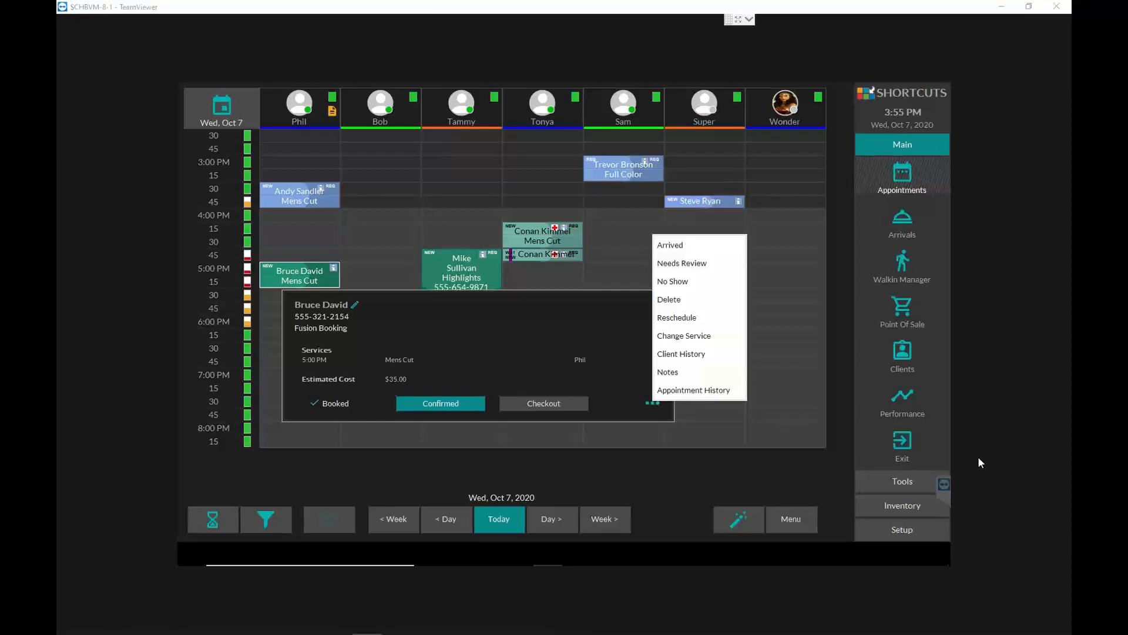
left_click(650, 450)
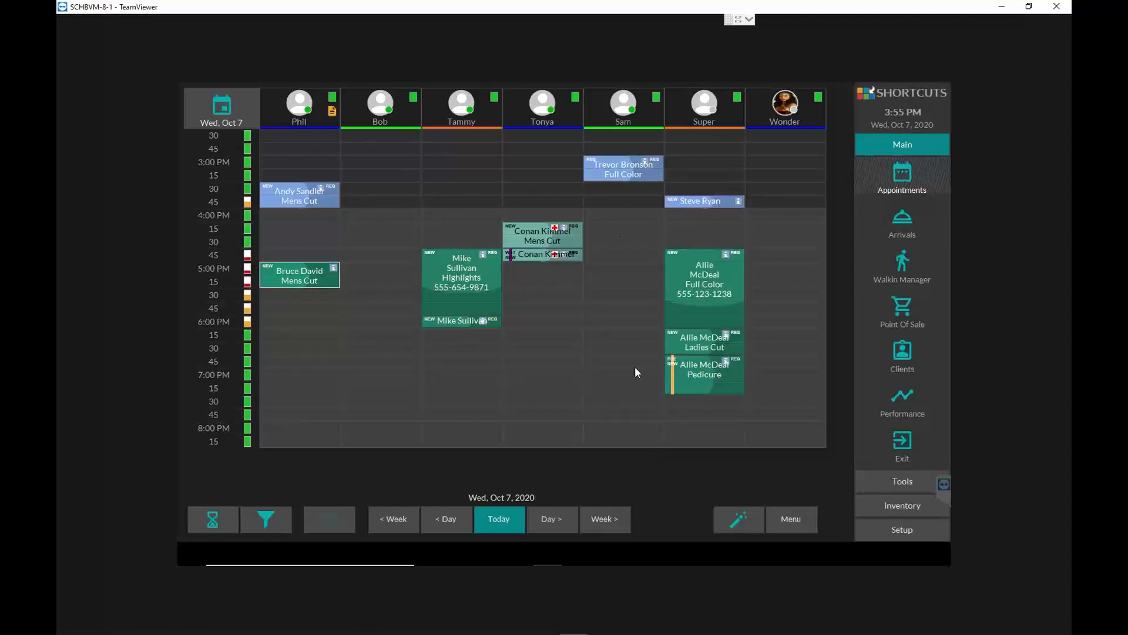
- View the booking details of the 4:45 PM Highlights and the employee card of the stylist doing the 4:15 PM Mens Cut
left_click(453, 270)
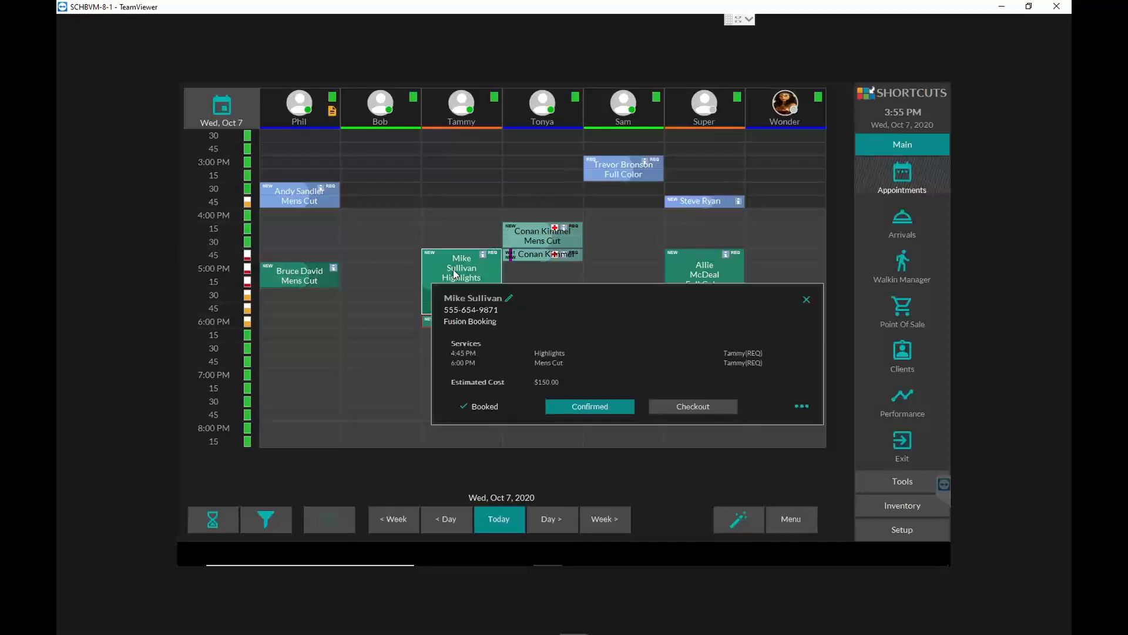
left_click(539, 110)
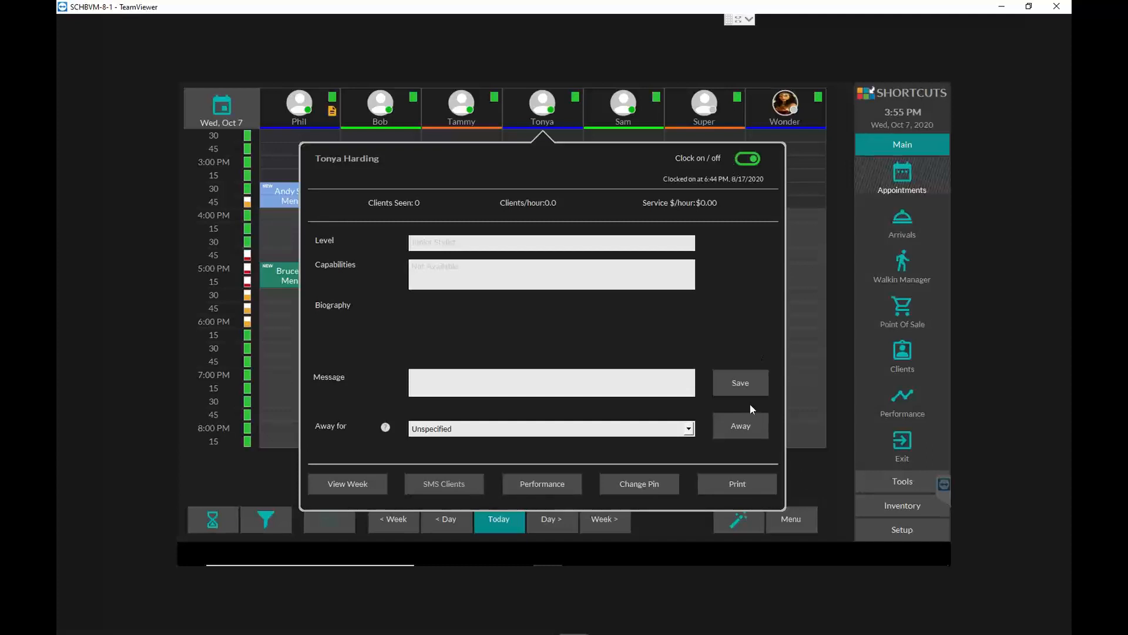
left_click(811, 456)
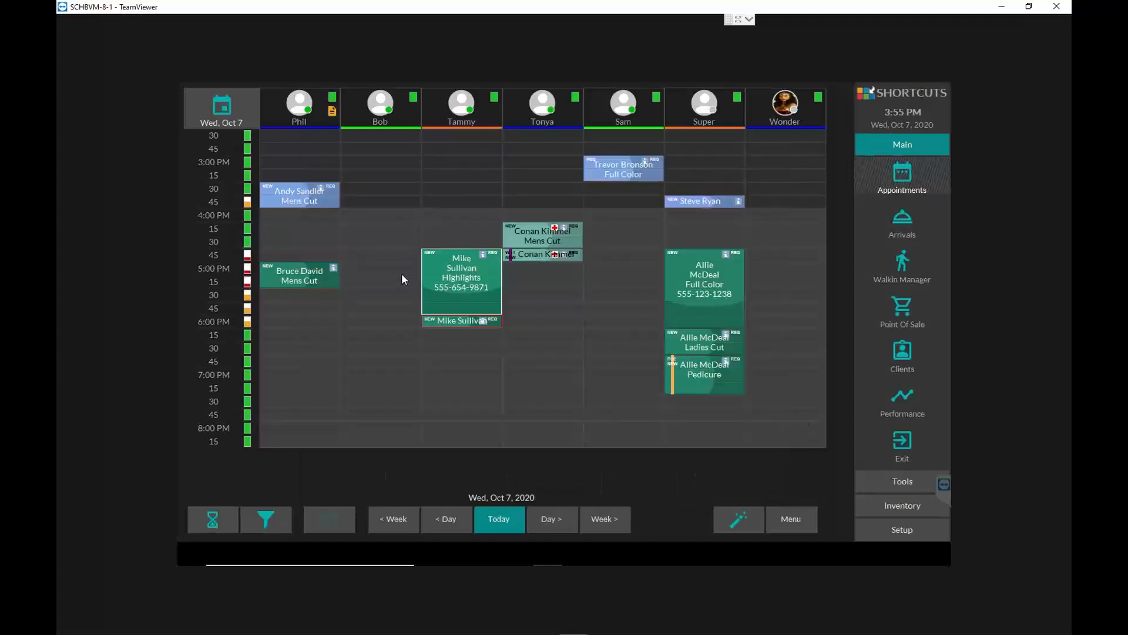
- Mark the 4:45 PM Highlights appointment as confirmed and as arrived, and review its booking details
left_click(475, 279)
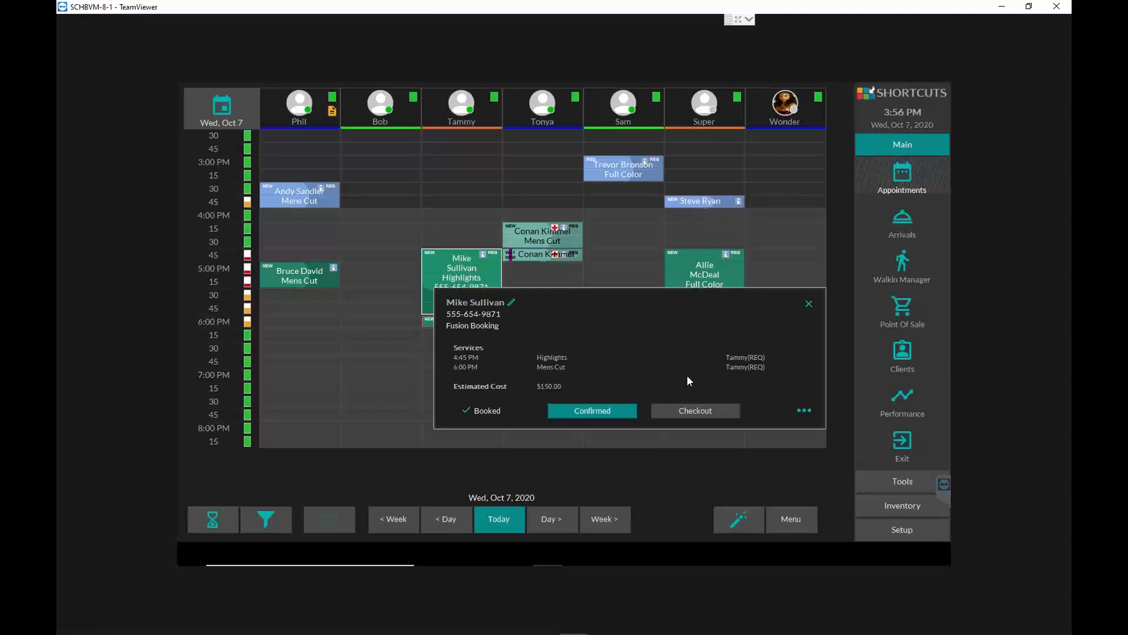
left_click(588, 410)
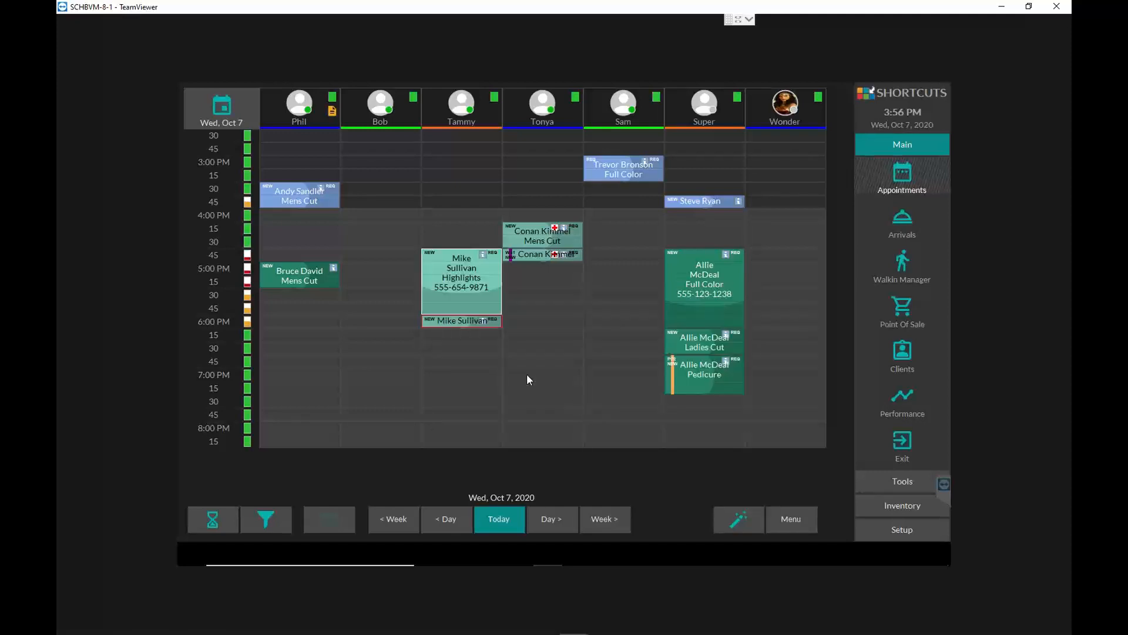
left_click(482, 296)
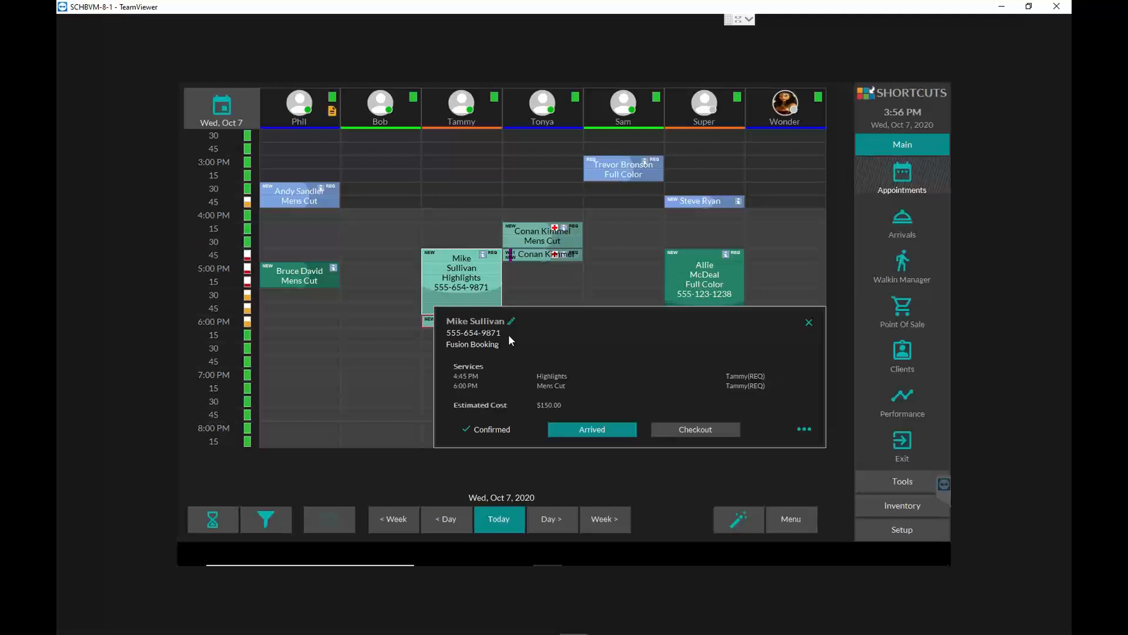
left_click(595, 430)
left_click(472, 288)
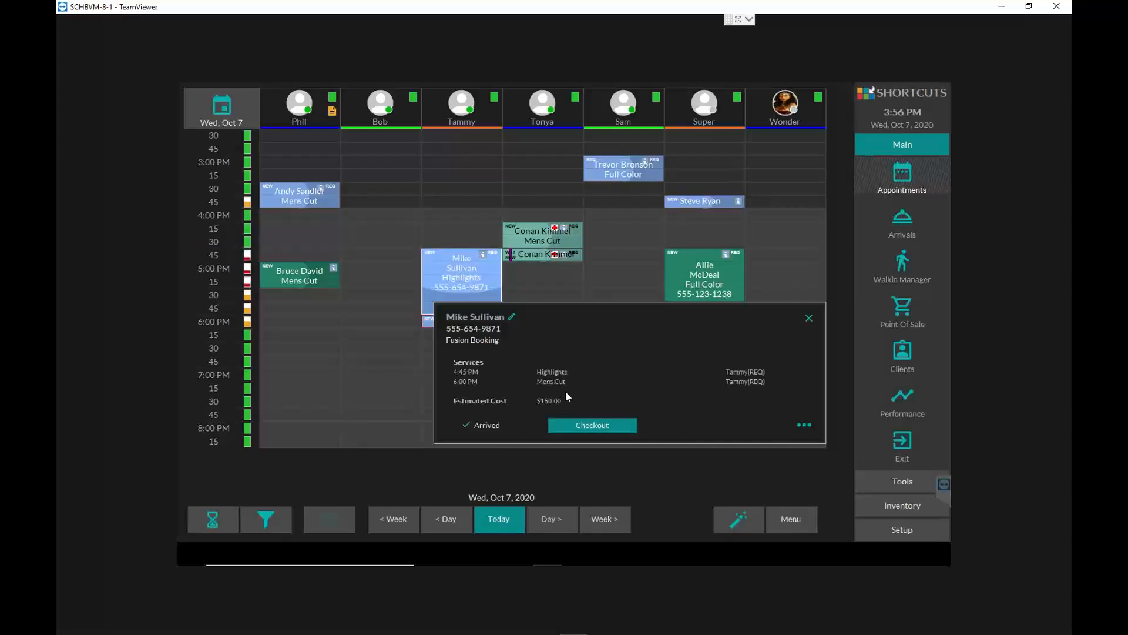
left_click(809, 319)
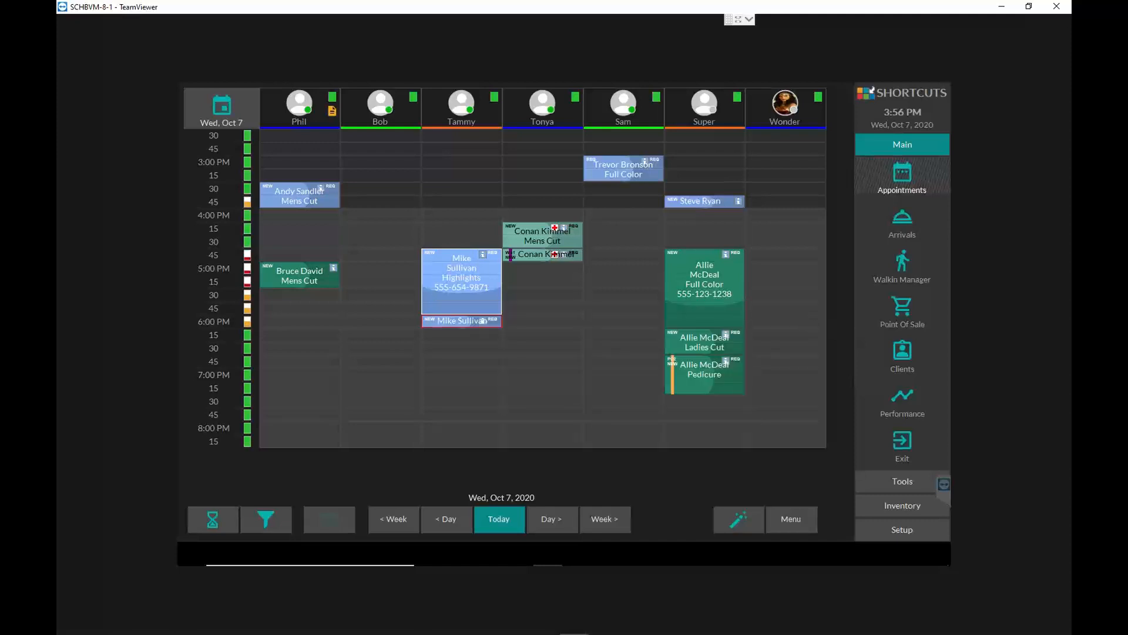
- Switch to the Walkin Manager and look through the employee cards of the clocked-on staff
left_click(903, 263)
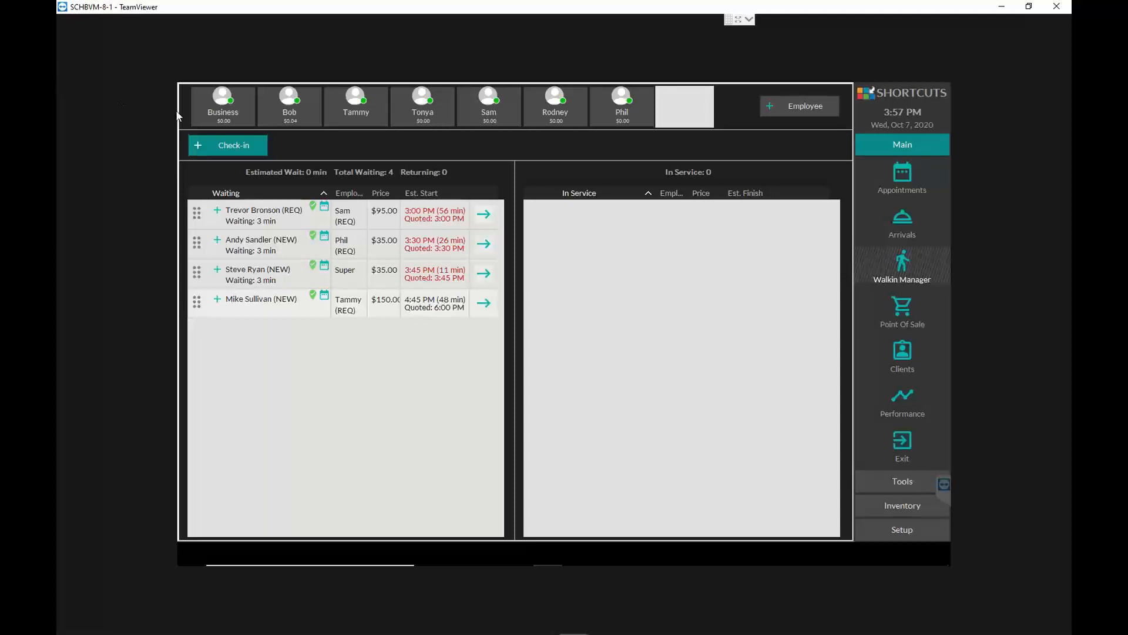
left_click(288, 117)
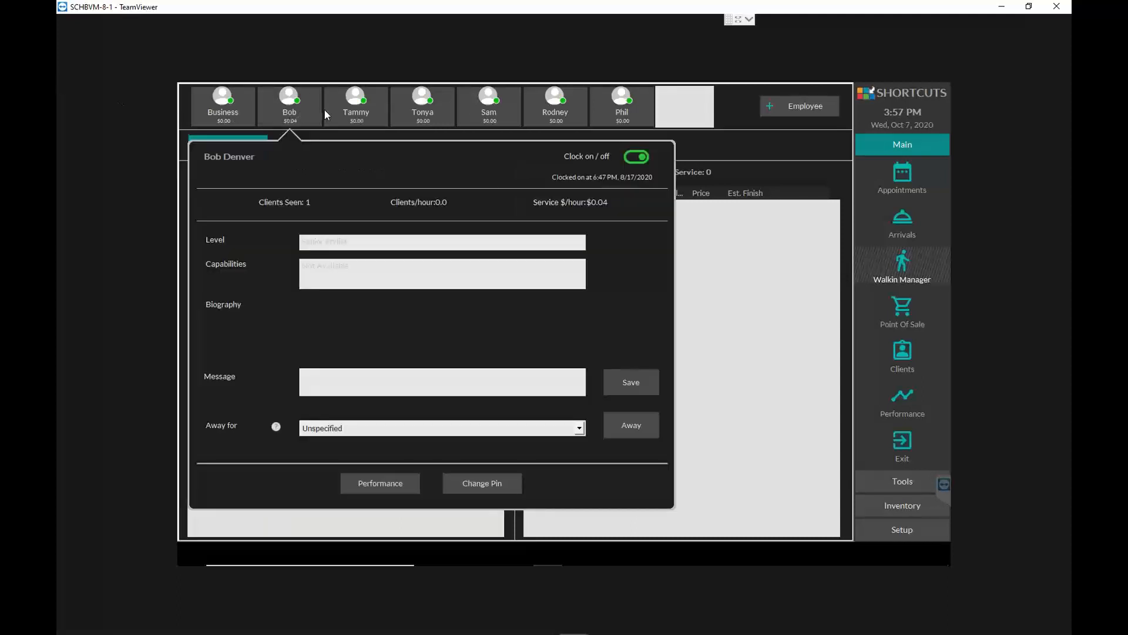
left_click(327, 109)
left_click(344, 108)
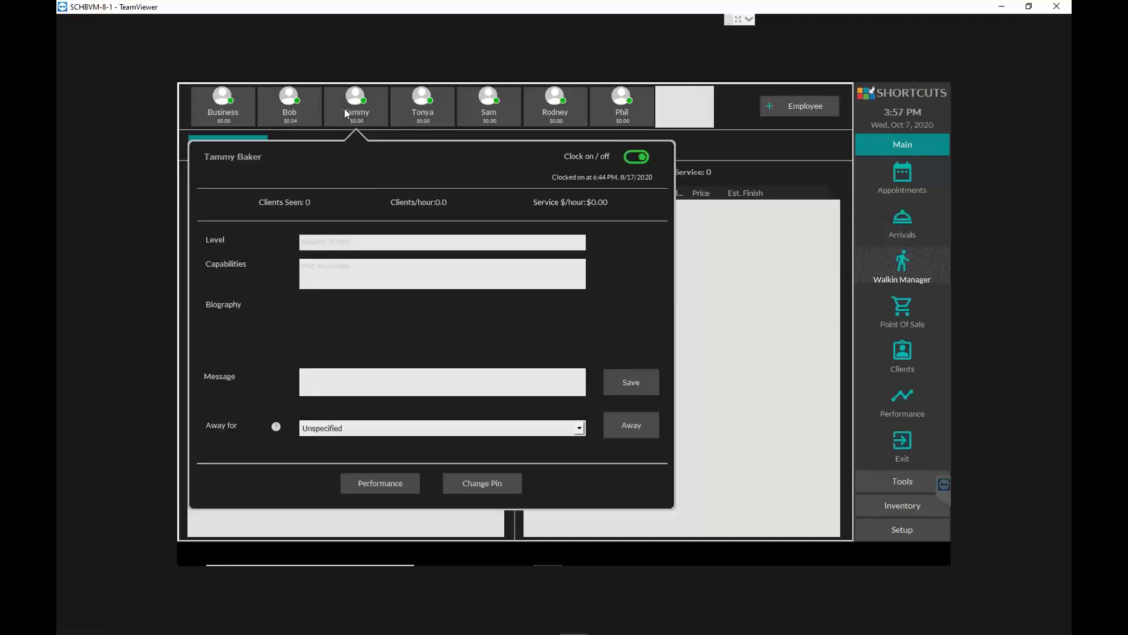
left_click(423, 108)
left_click(485, 113)
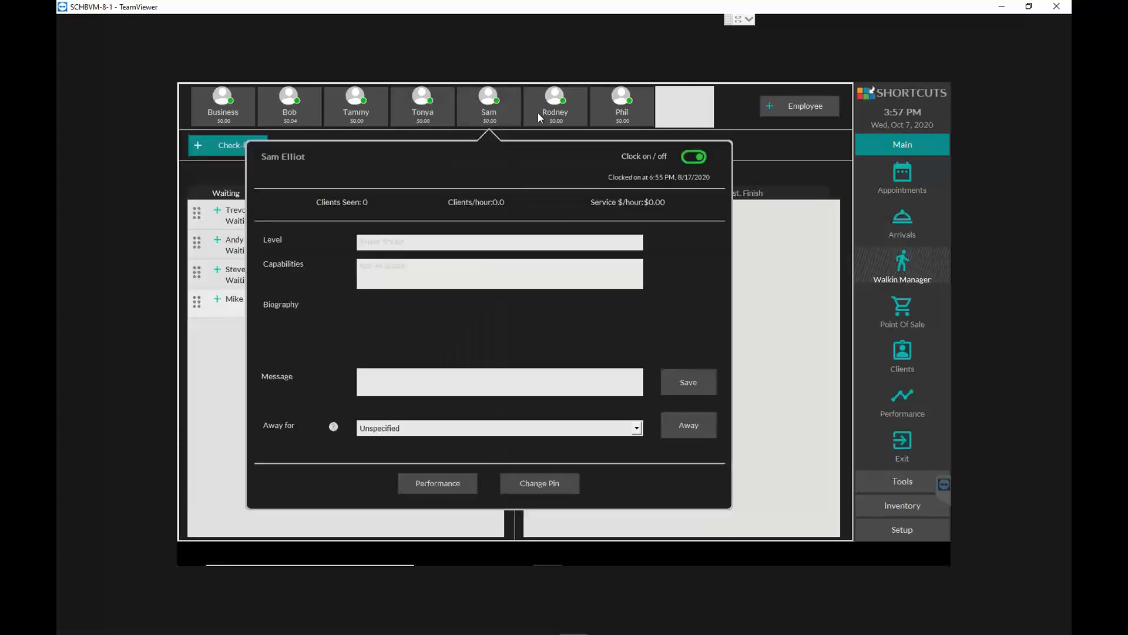
left_click(560, 114)
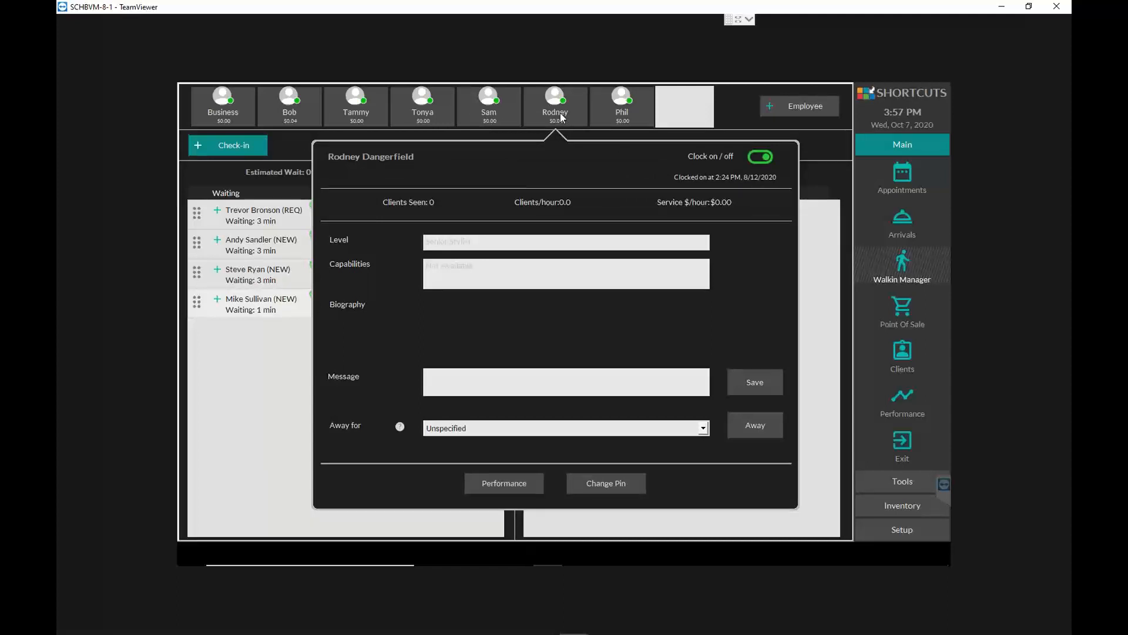
left_click(509, 111)
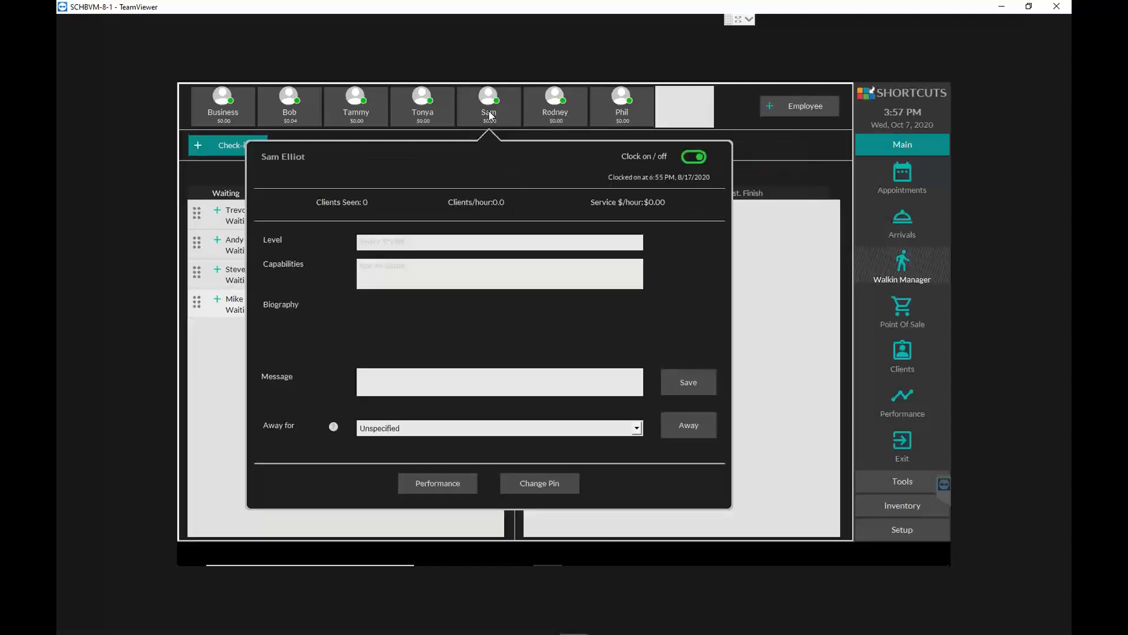
left_click(411, 110)
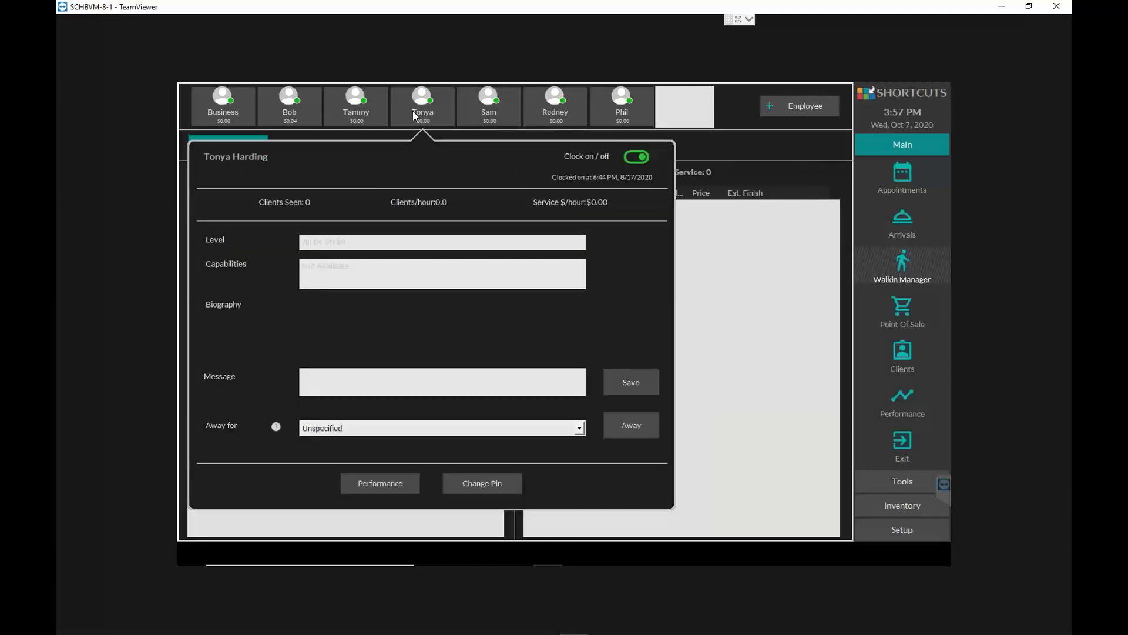
left_click(369, 117)
left_click(411, 115)
left_click(345, 109)
- Clock off the second employee in the staff row, declaring 0 cash tips and 0 card tips
left_click(298, 113)
left_click(643, 159)
left_click(563, 228)
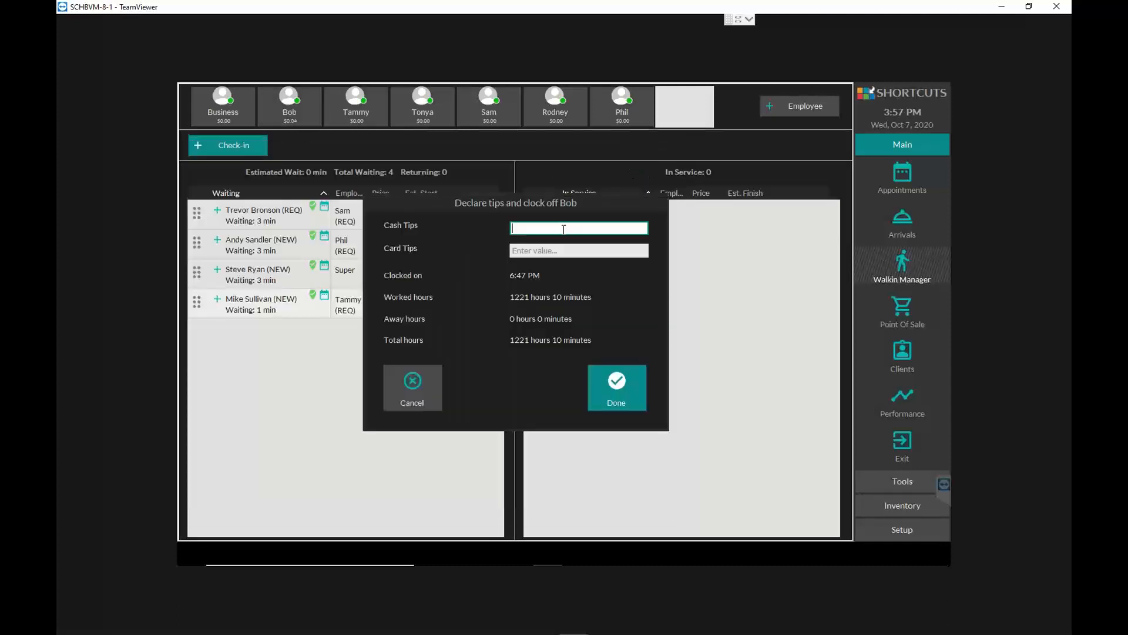
type("0")
left_click(565, 252)
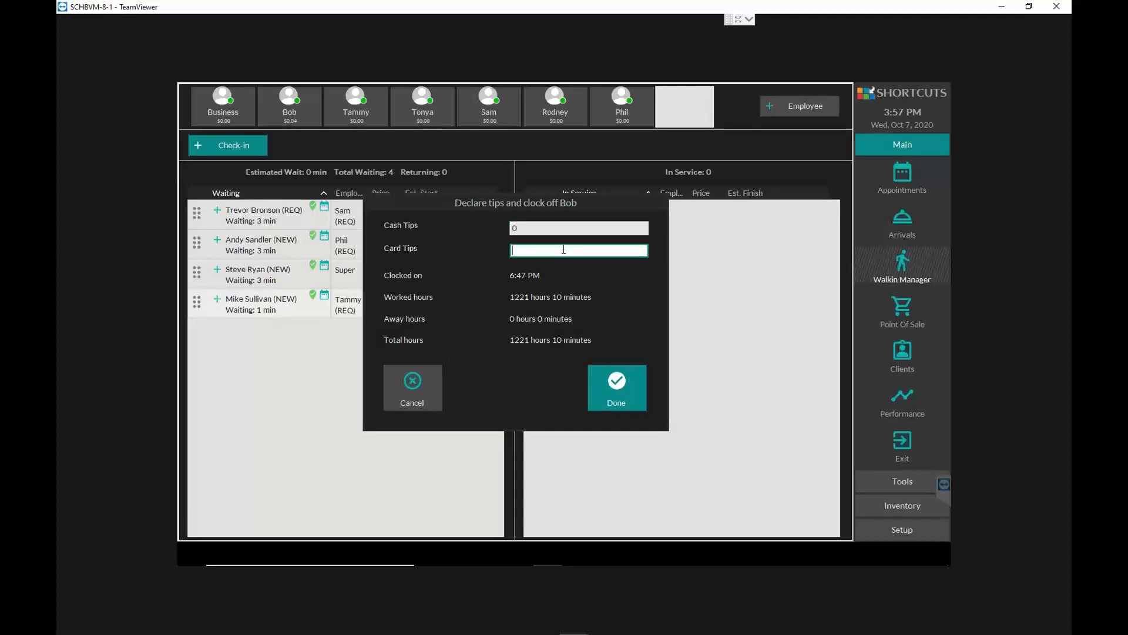
type("0")
left_click(611, 388)
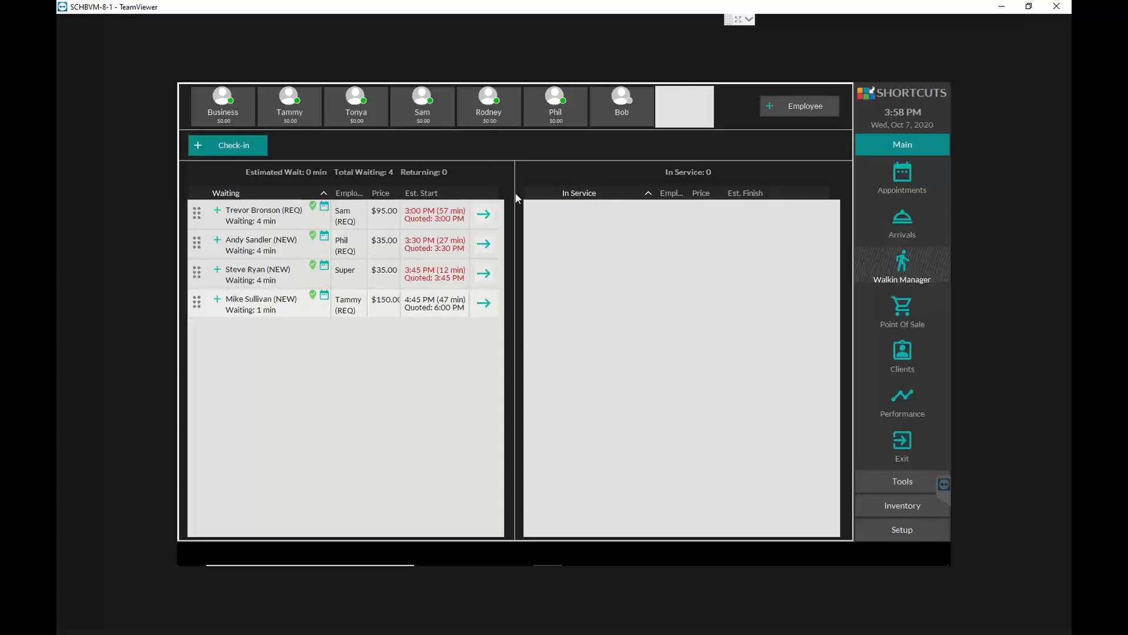
- View the walk-in check-in form and its client selection, and cancel without checking anyone in
left_click(216, 148)
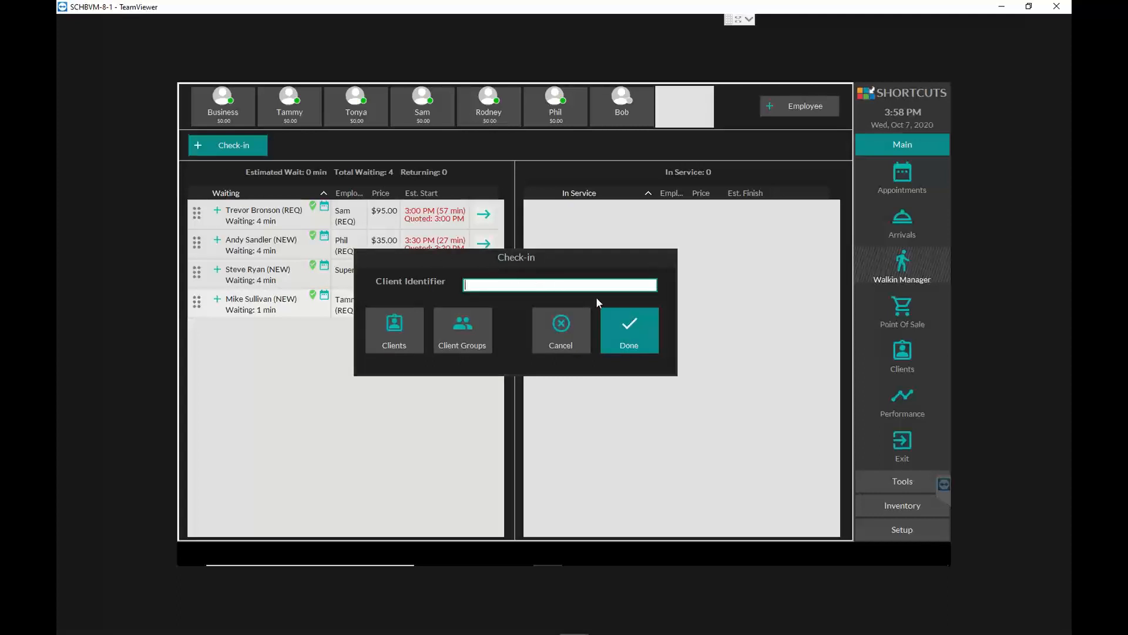
left_click(382, 333)
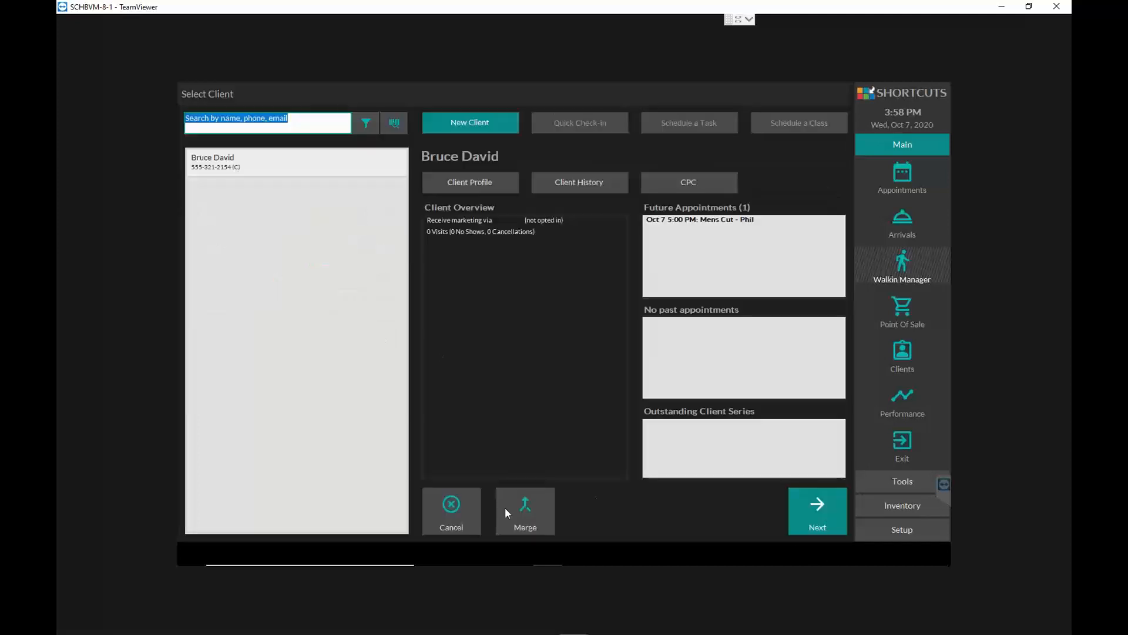
left_click(463, 509)
left_click(250, 146)
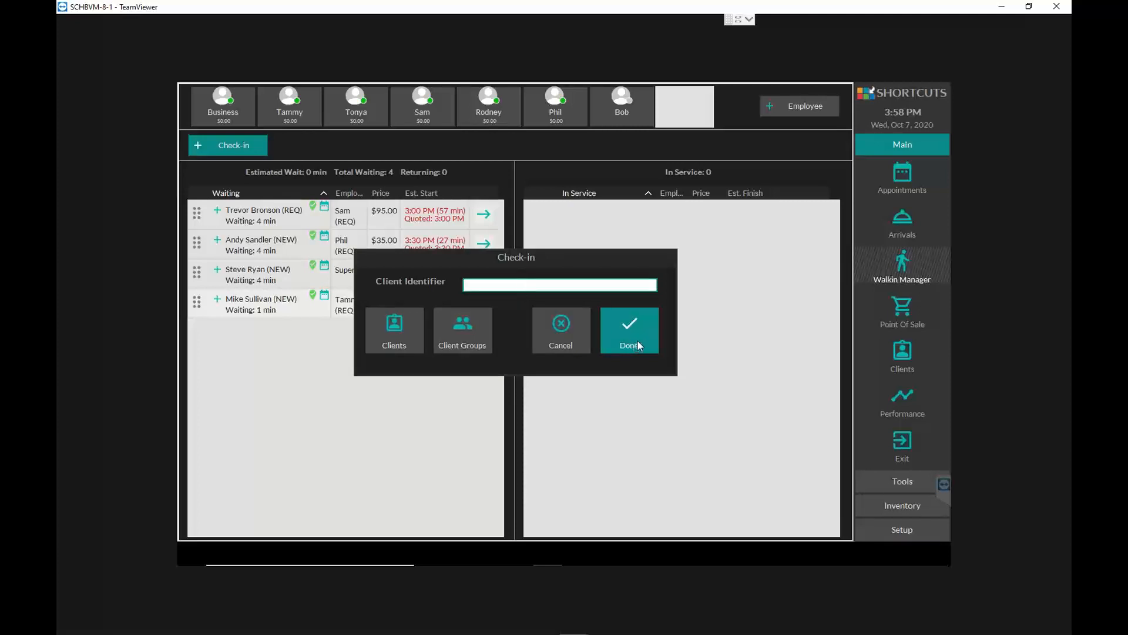
left_click(565, 335)
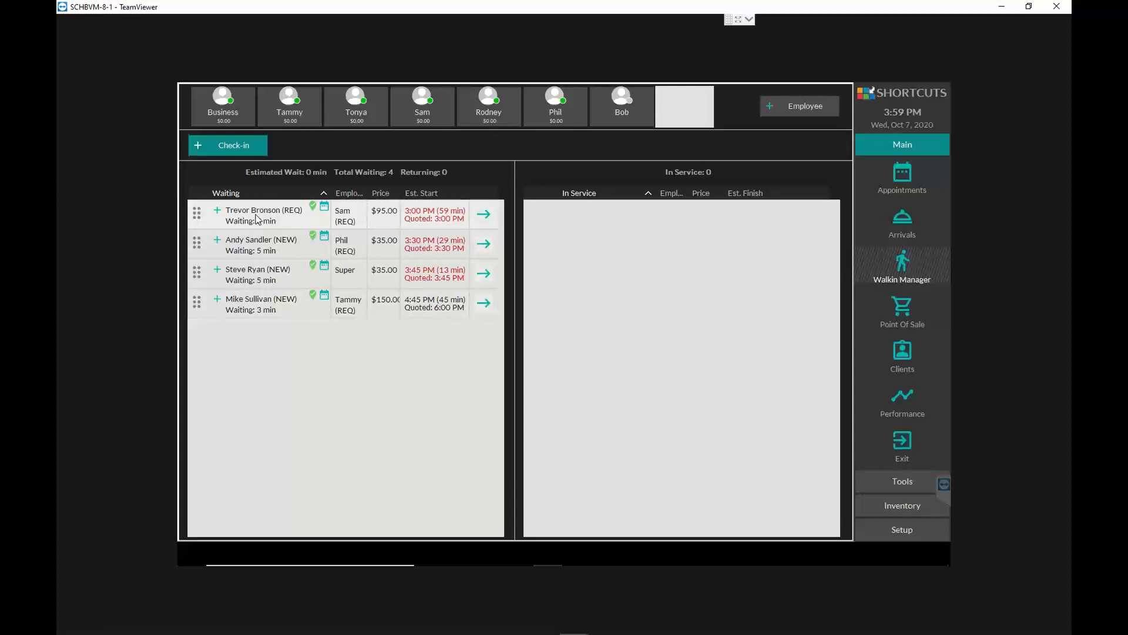
- Move the waiting $95.00 Full Color client into service and return them to the waiting list
left_click(485, 216)
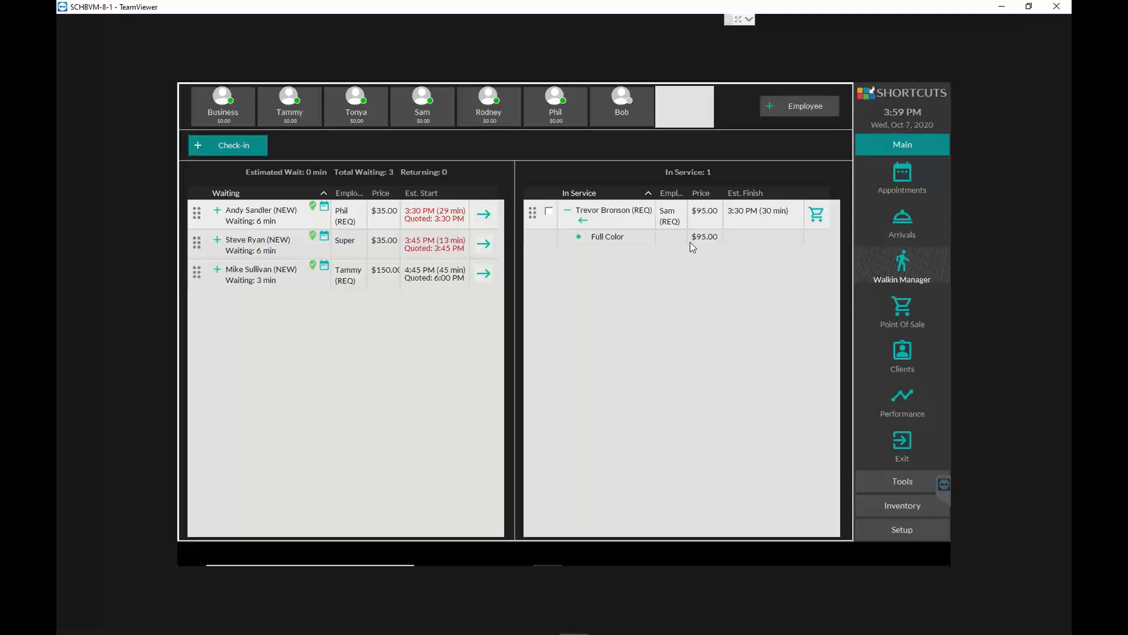
left_click(583, 221)
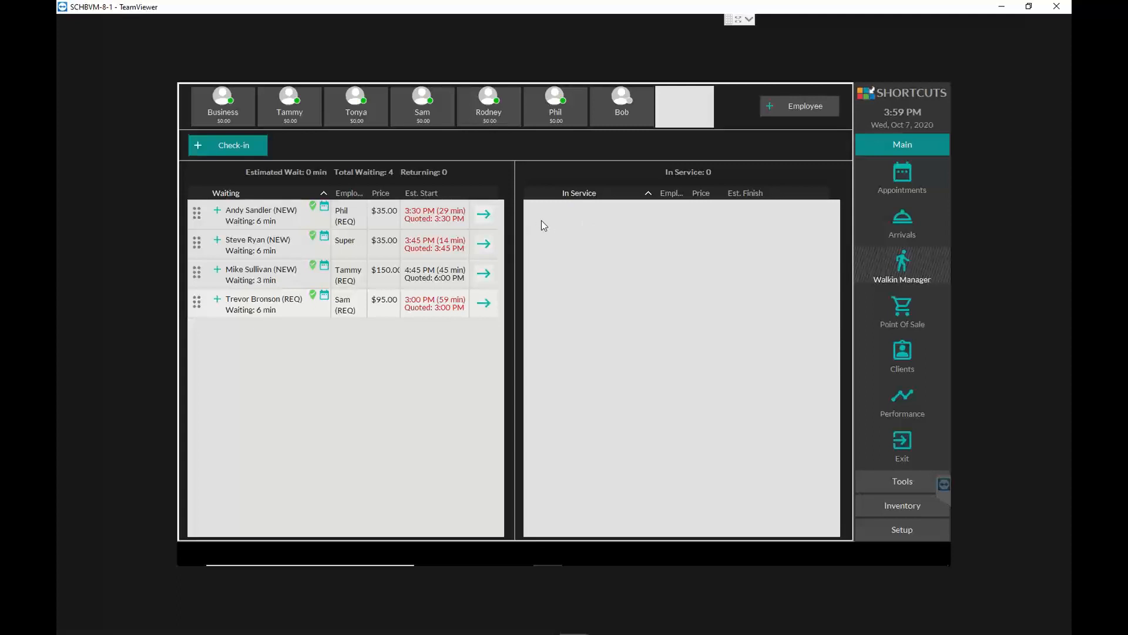
- Move the waiting 3:30 PM Mens Cut client into service and look over the visit's list of actions
left_click(484, 214)
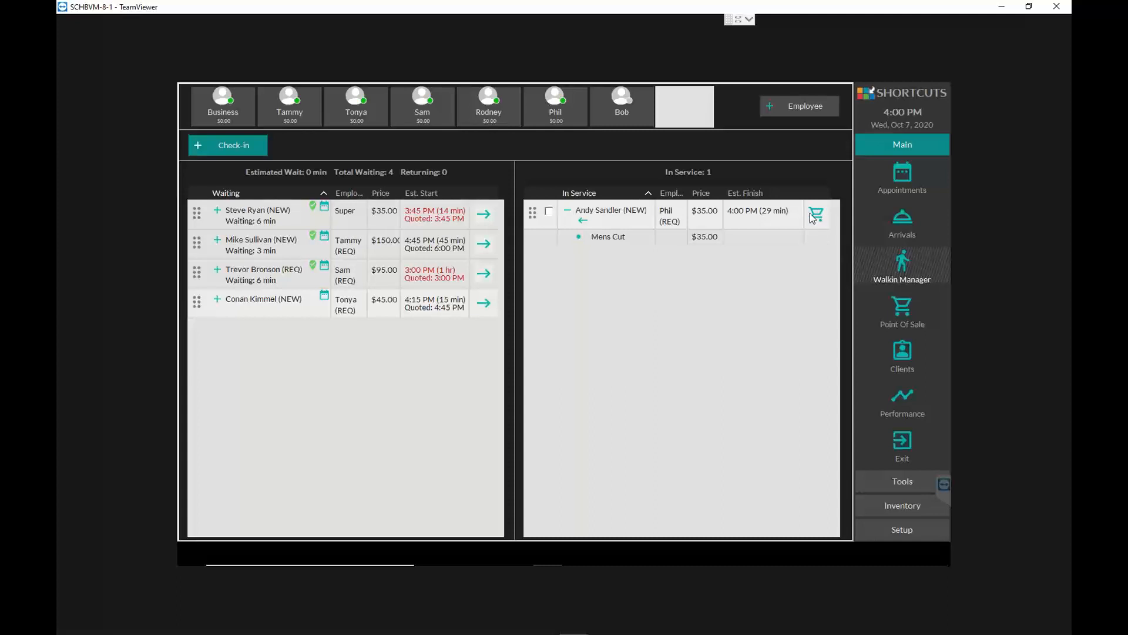
right_click(537, 217)
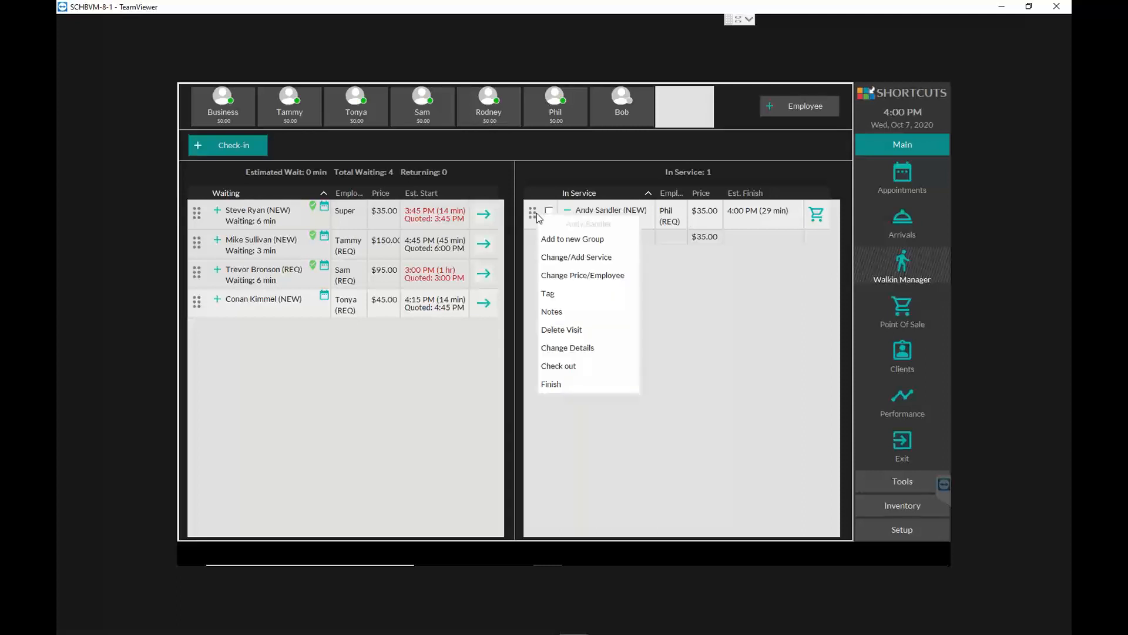
right_click(534, 213)
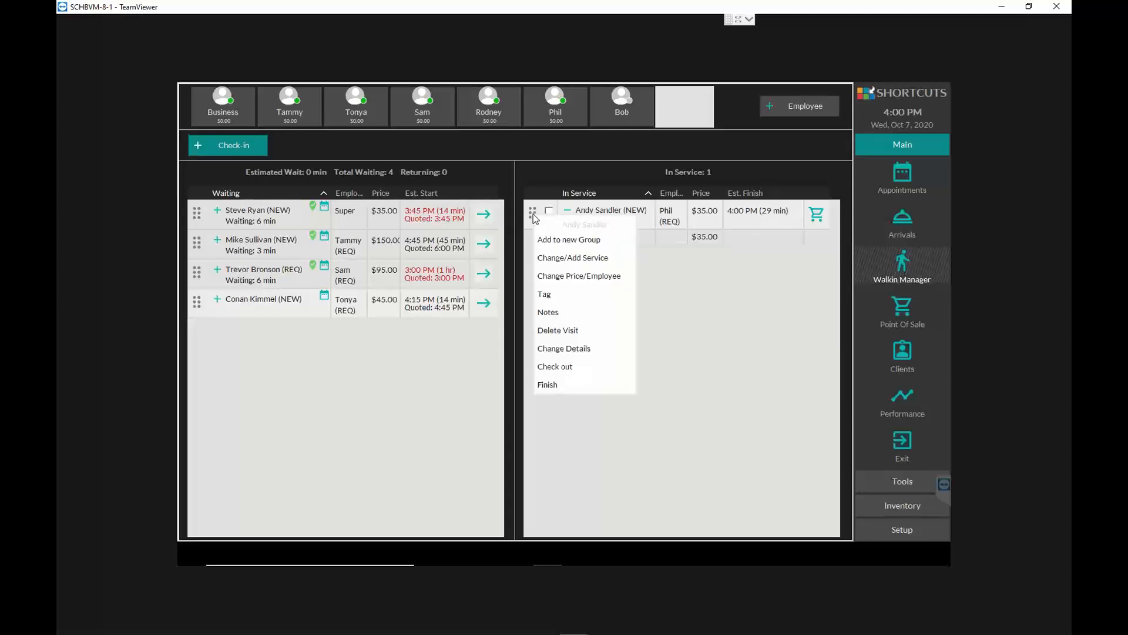
left_click(790, 295)
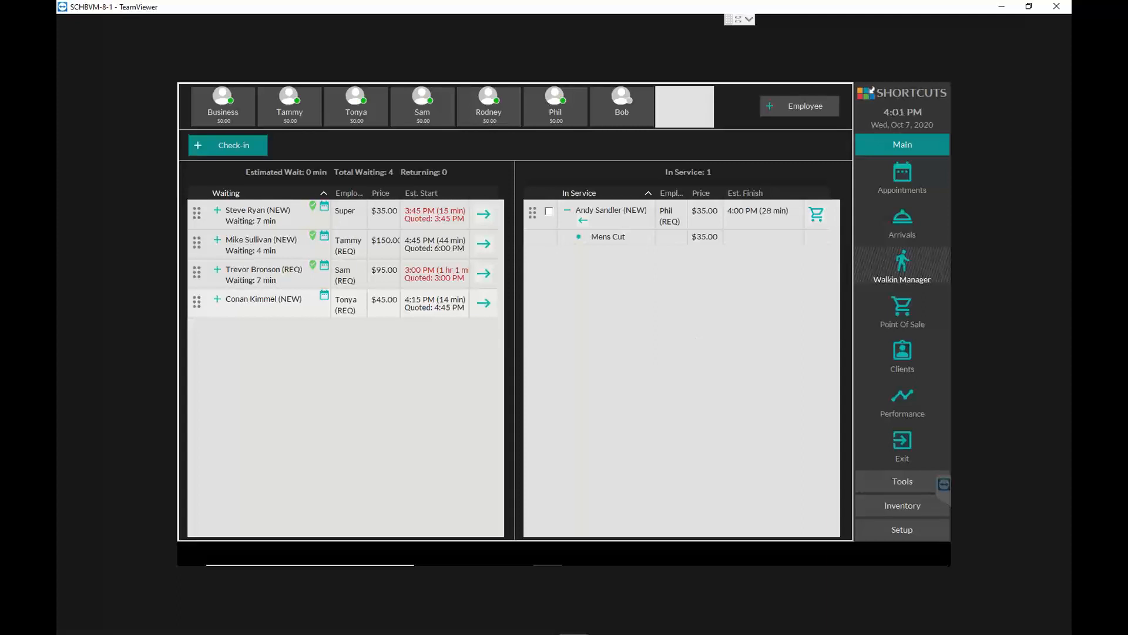
- Look at how a walk-in is checked in through the client list, and cancel the client selection
left_click(219, 149)
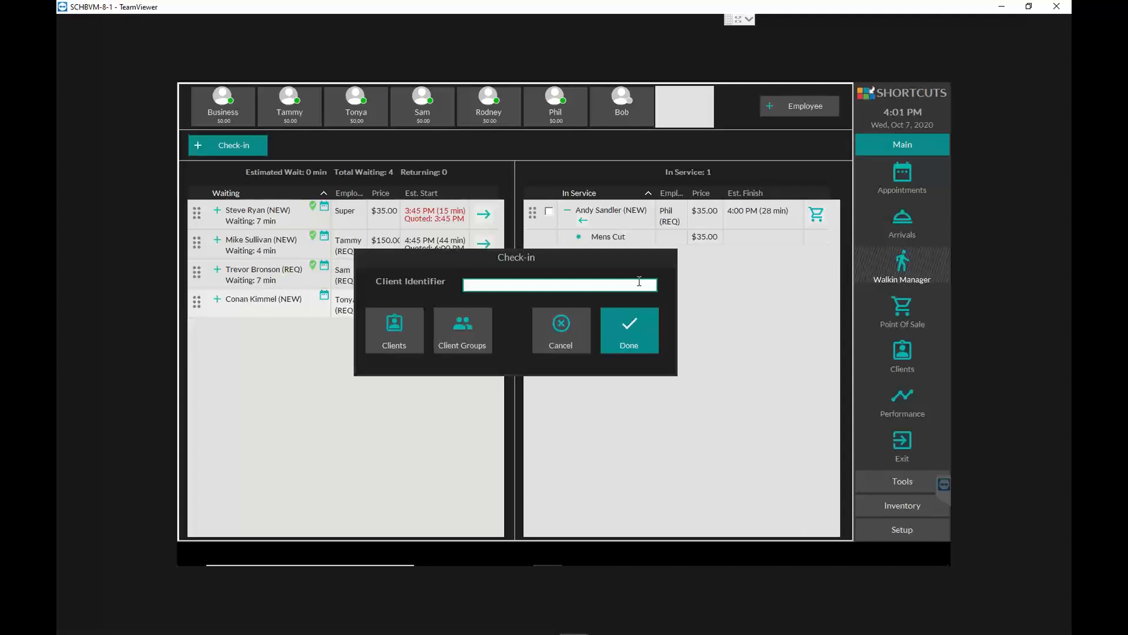
left_click(400, 330)
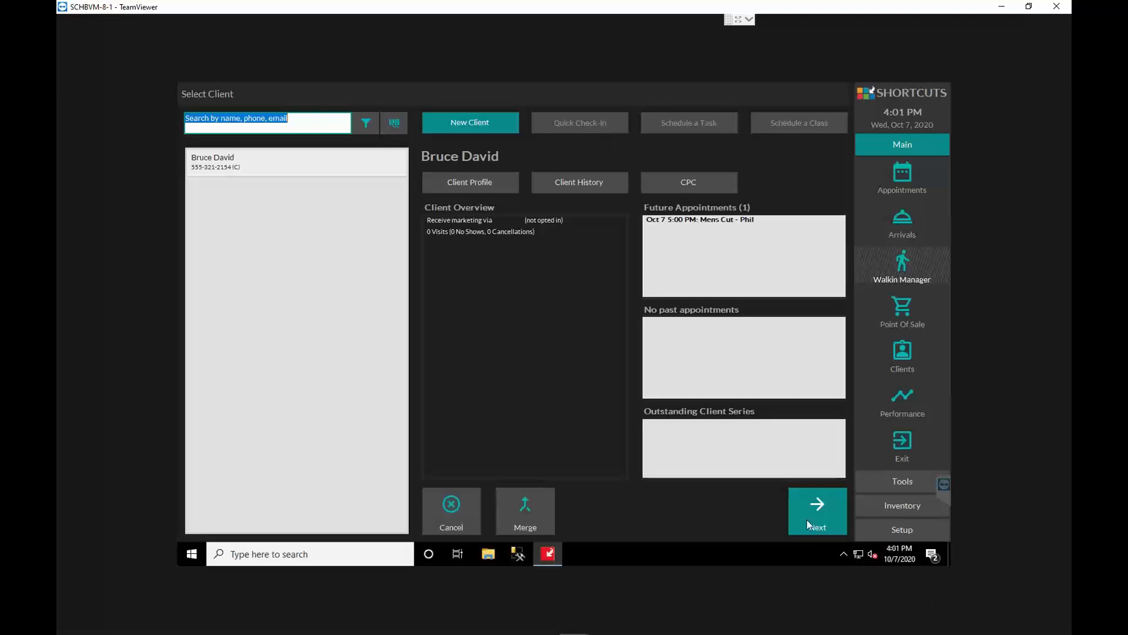
left_click(463, 508)
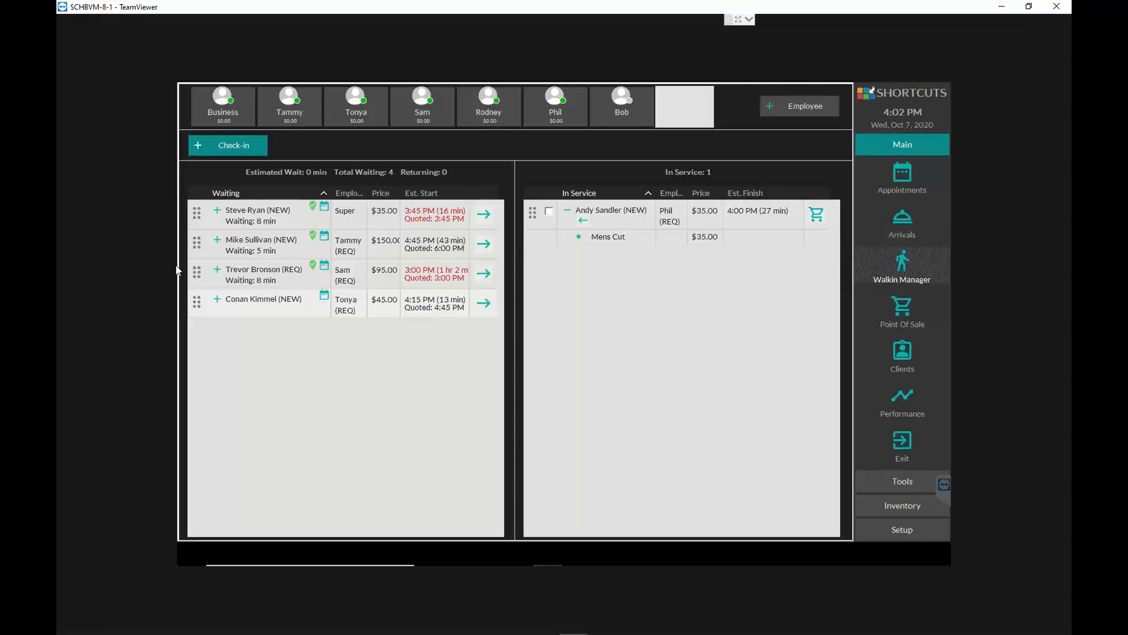
- Move the waiting 3:45 PM Mens Cut, 4:45 PM Highlights and 3:00 PM Full Color clients into service
left_click(485, 216)
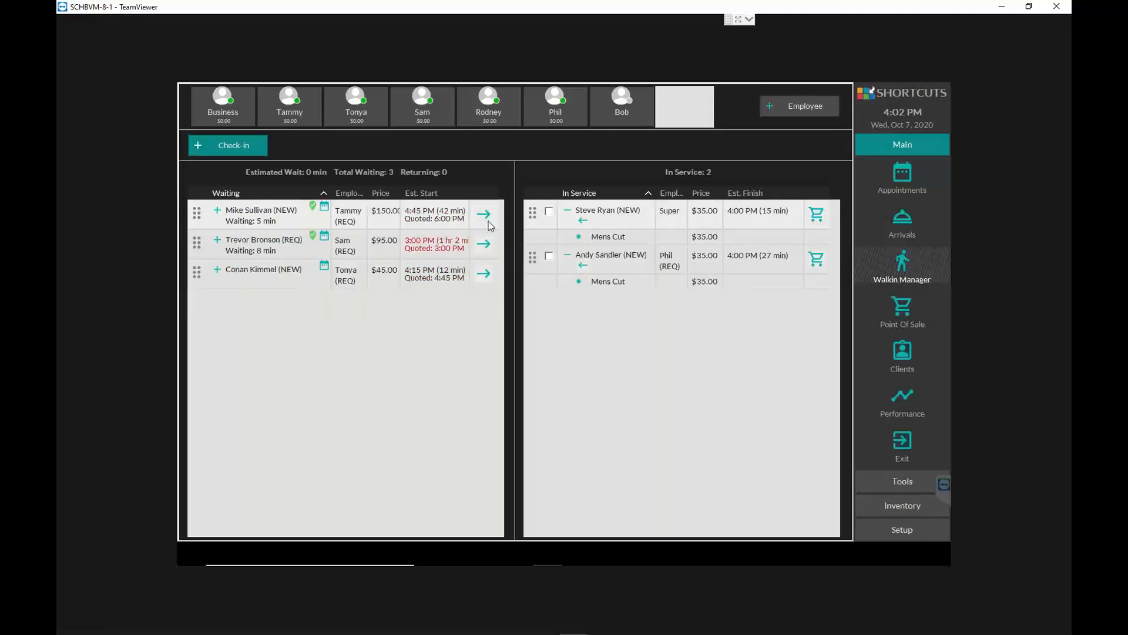
left_click(485, 215)
left_click(491, 216)
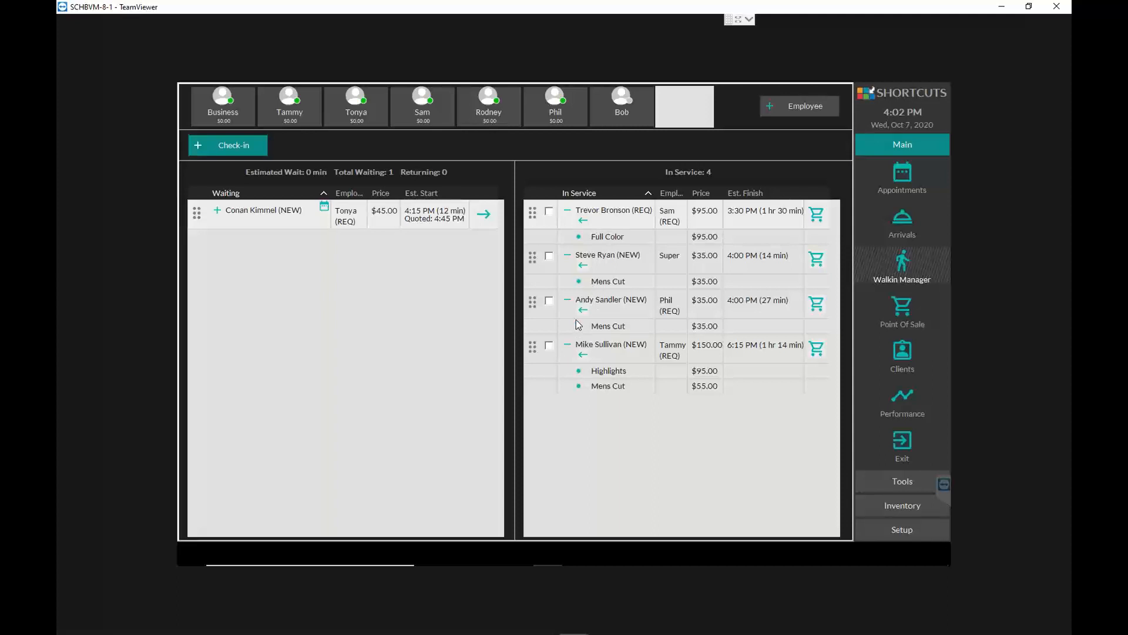
- Select the Full Color and 3:30 PM Mens Cut visits in service, leaving the 3:45 PM Mens Cut unselected
left_click(549, 300)
left_click(549, 257)
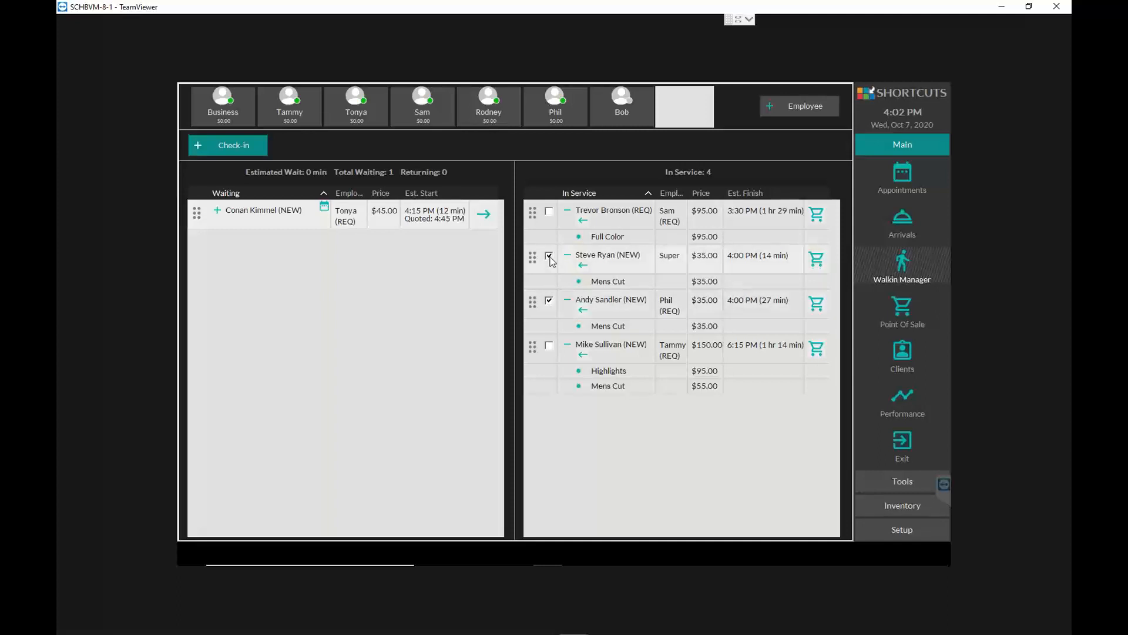
left_click(549, 211)
left_click(549, 256)
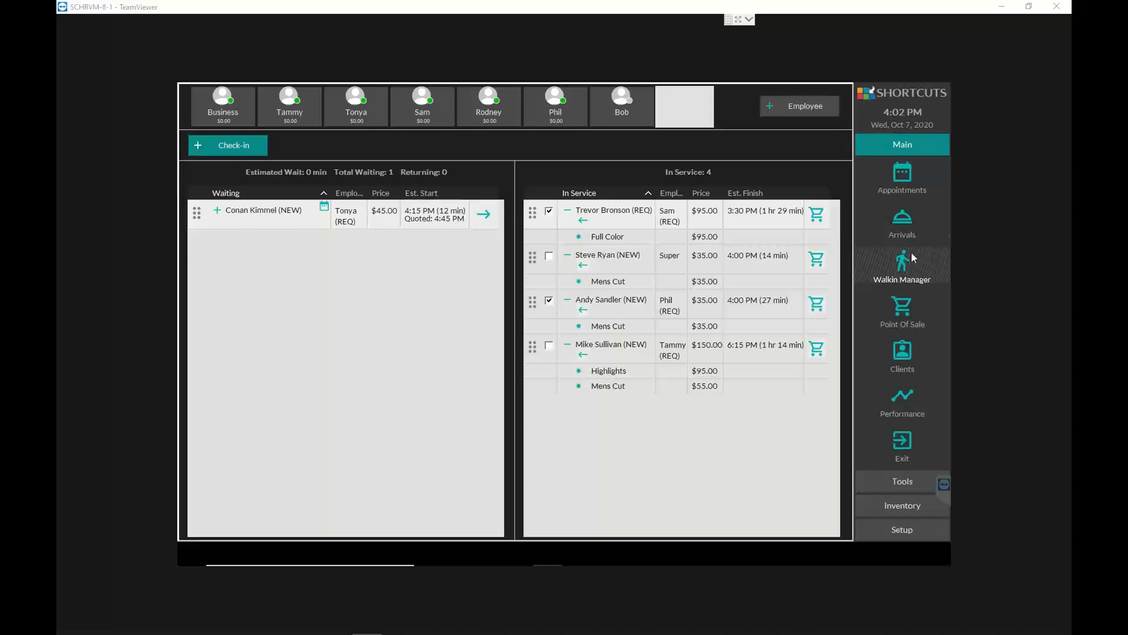
- Look through the appointment book, Walkin Manager, Point Of Sale and client screens
left_click(908, 175)
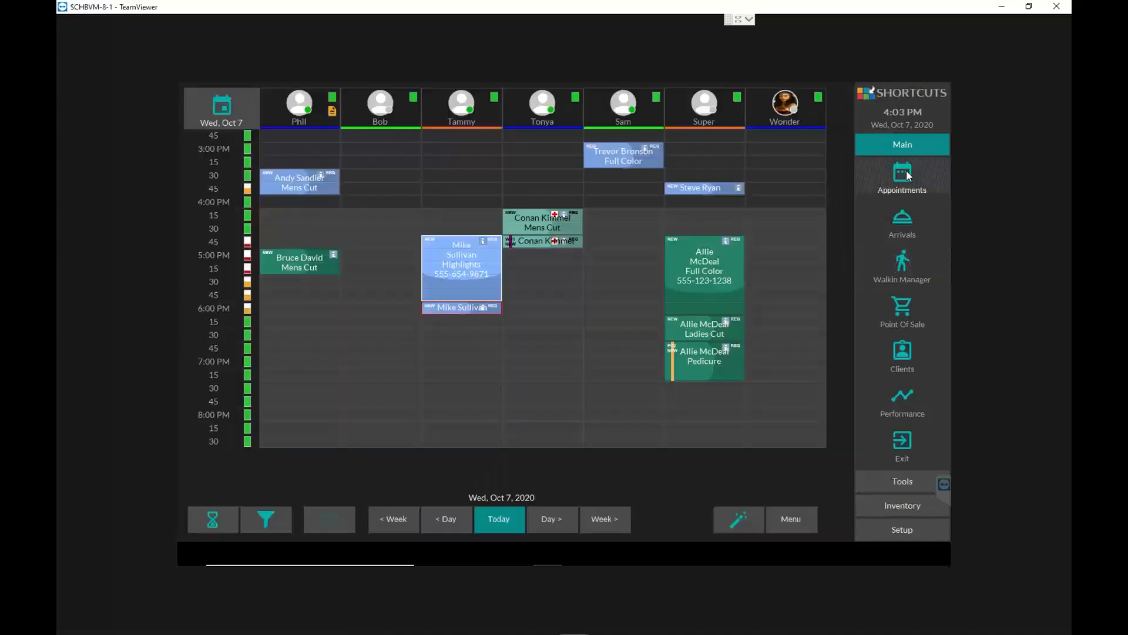
left_click(903, 271)
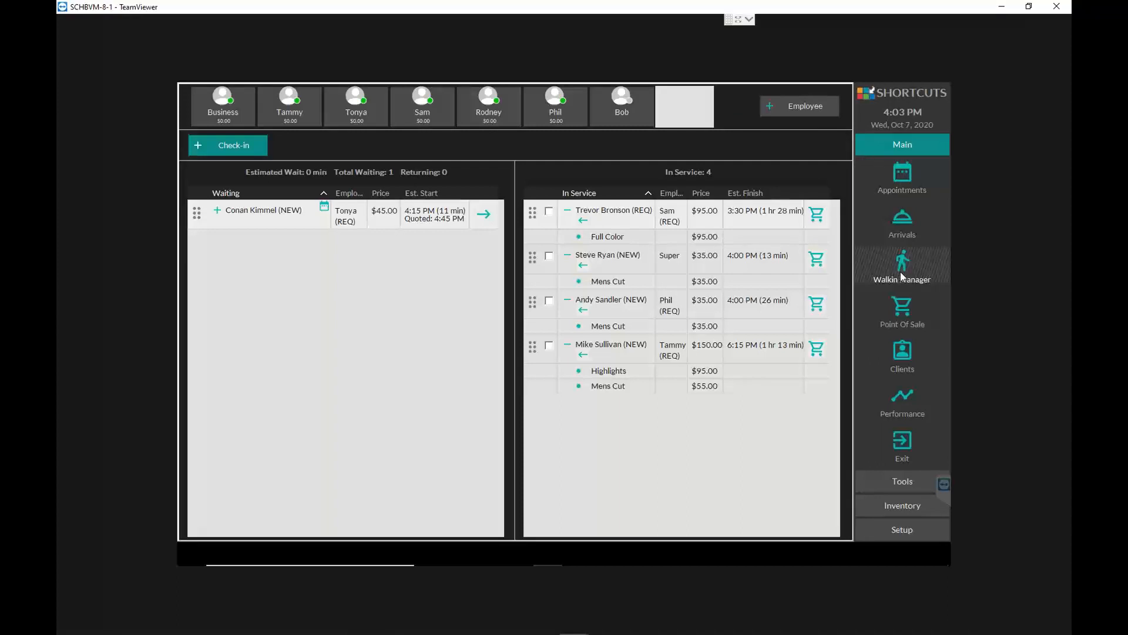
left_click(905, 311)
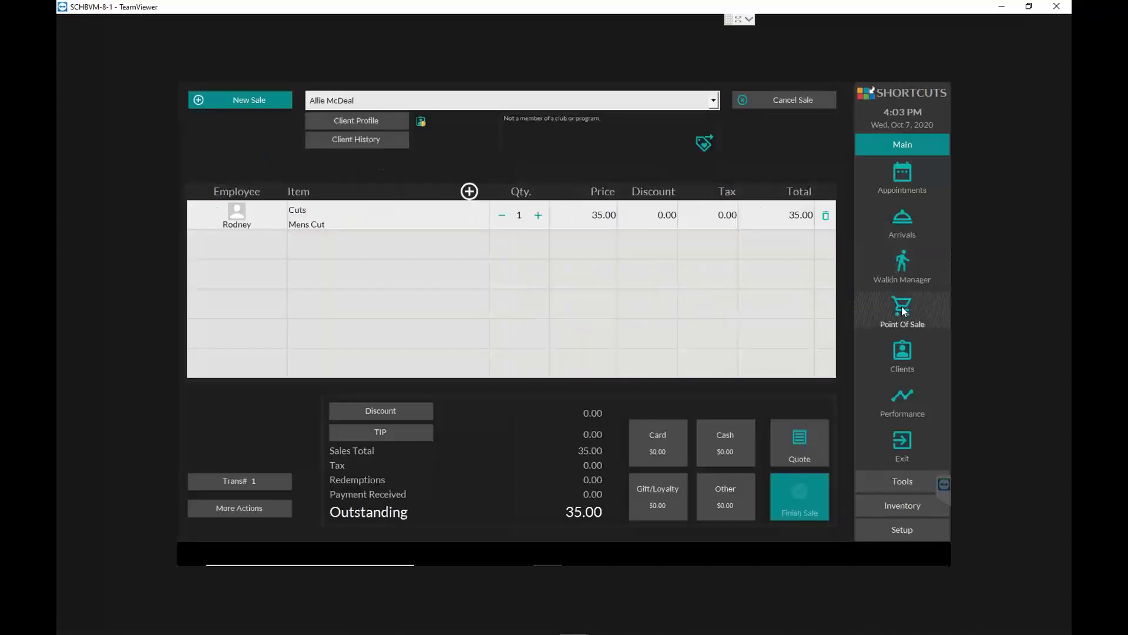
left_click(904, 351)
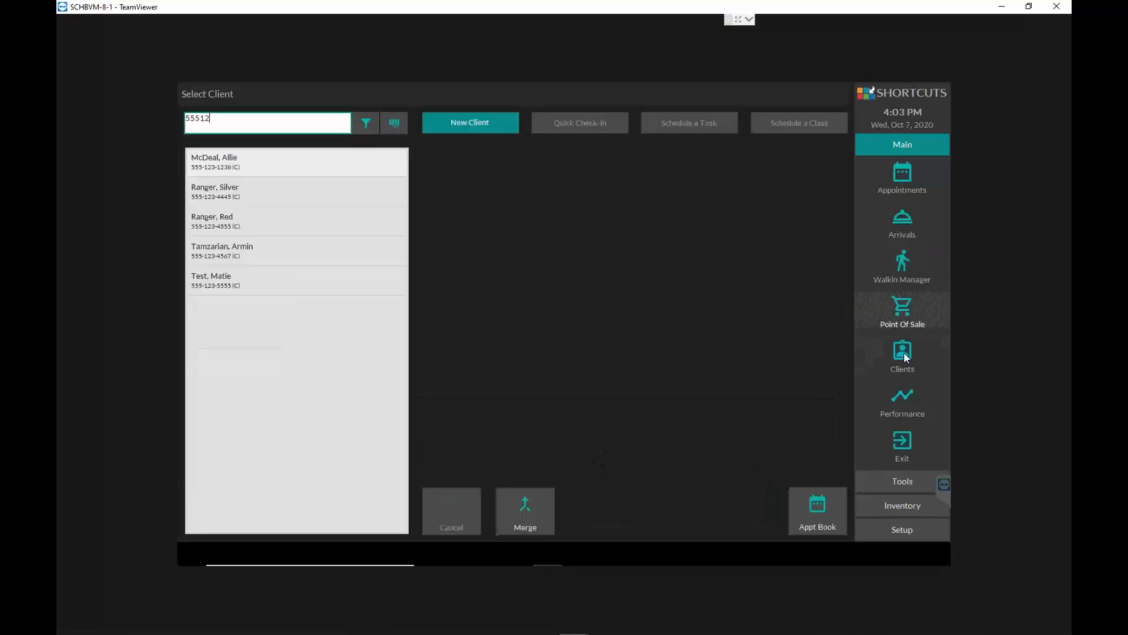
left_click(905, 174)
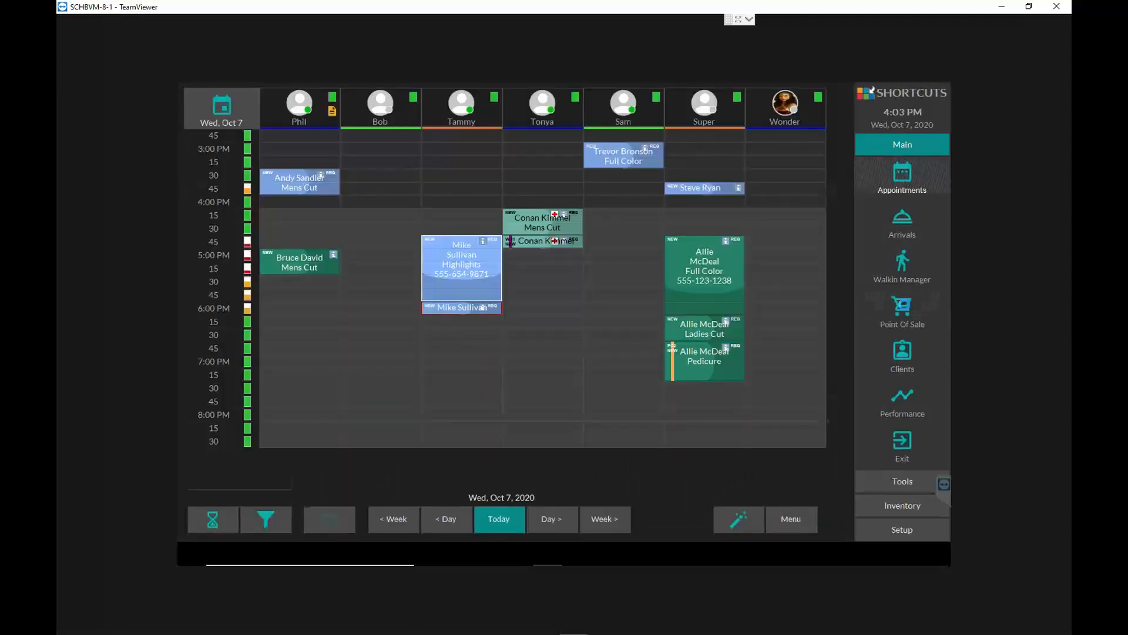
left_click(907, 310)
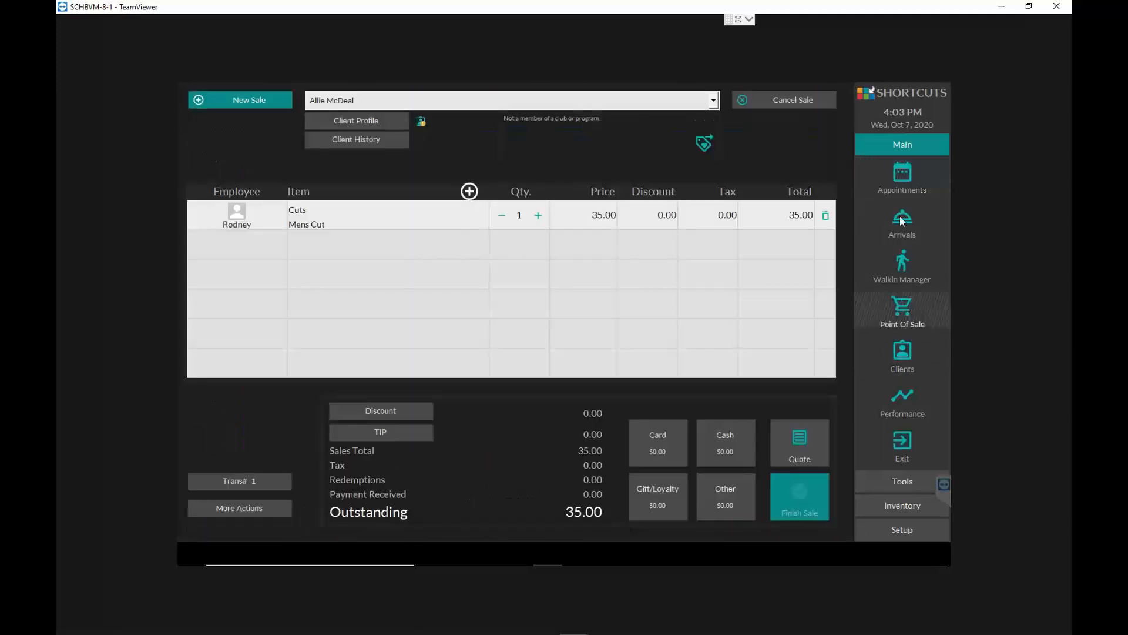
- Check out the in-service Full Color and 3:45 PM Mens Cut visits from the Walkin Manager as one group sale, and close the remote session
left_click(903, 268)
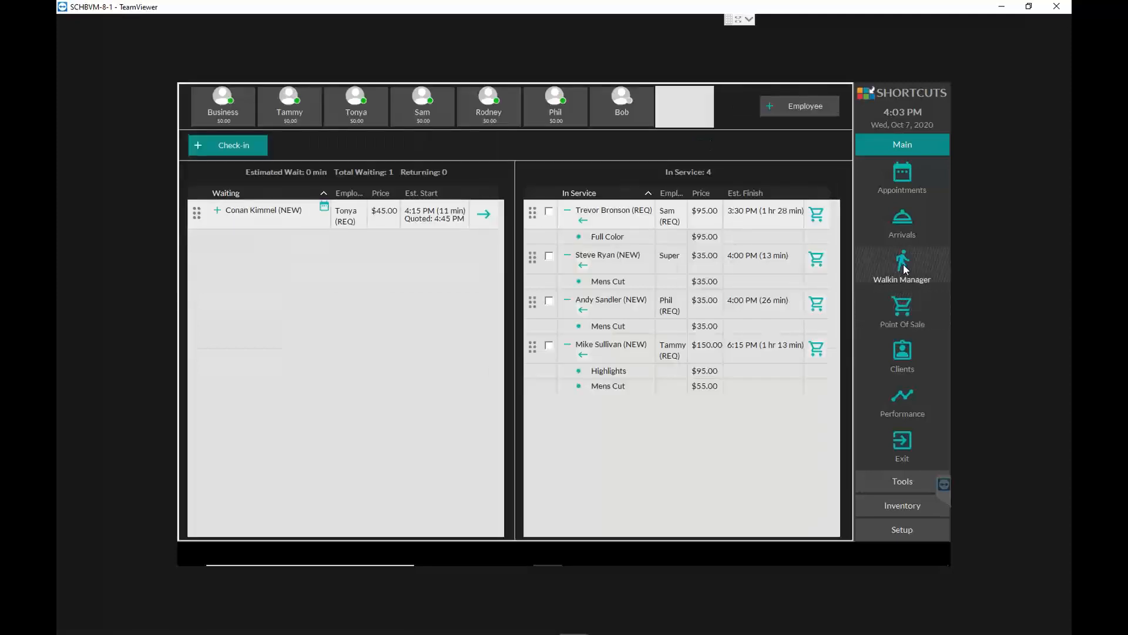
left_click(549, 255)
left_click(819, 260)
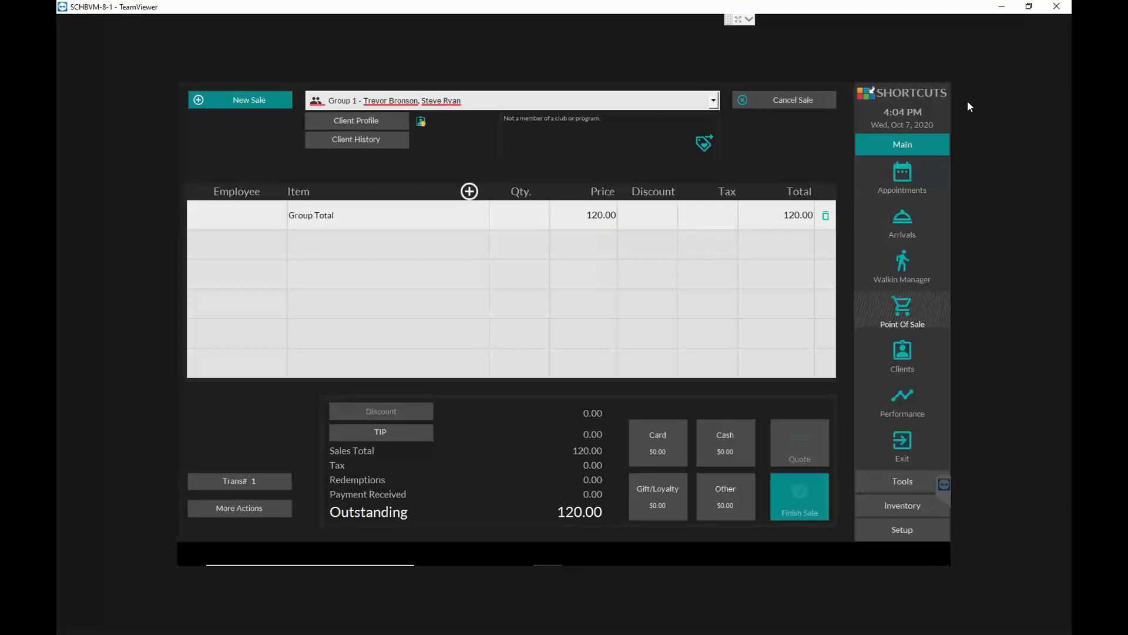
left_click(1060, 8)
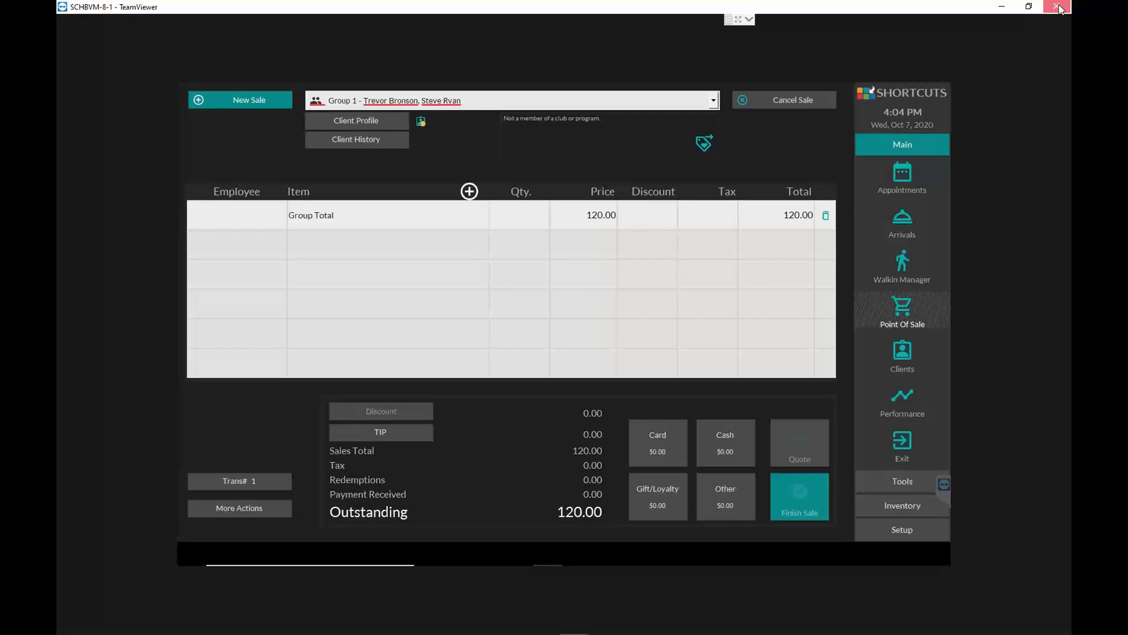